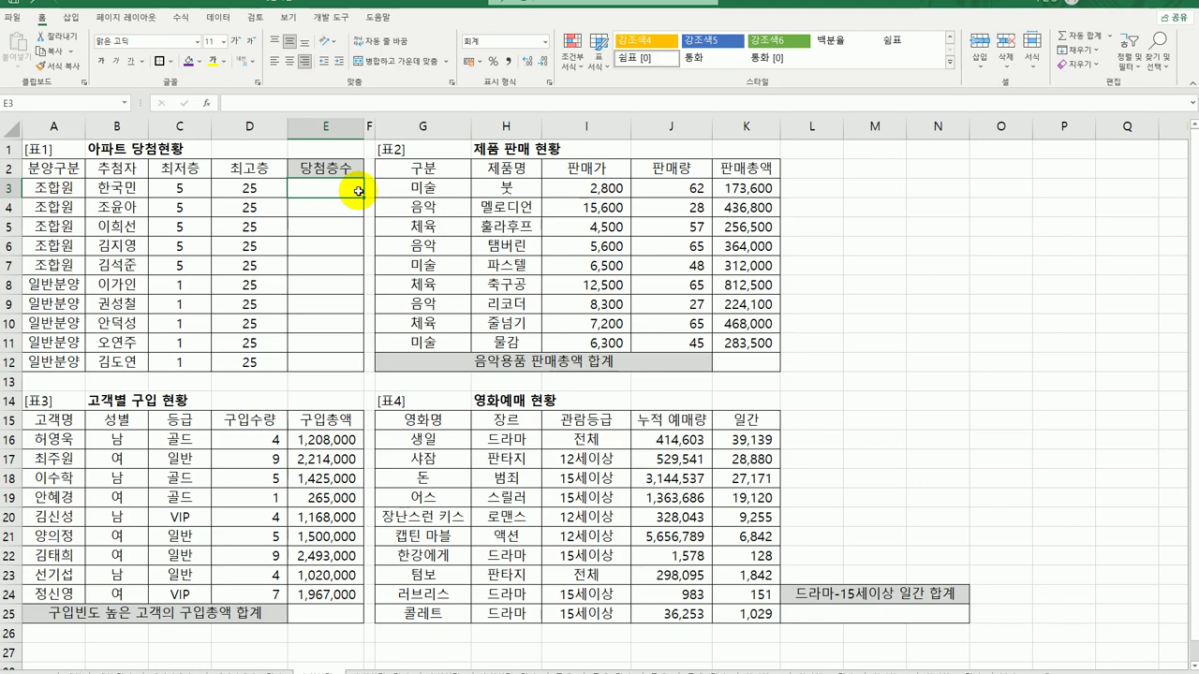
- Enter a RANDBETWEEN formula in cell E3 with C3 as the bottom value and D3 as the top value
{"action": "type", "text": "="}
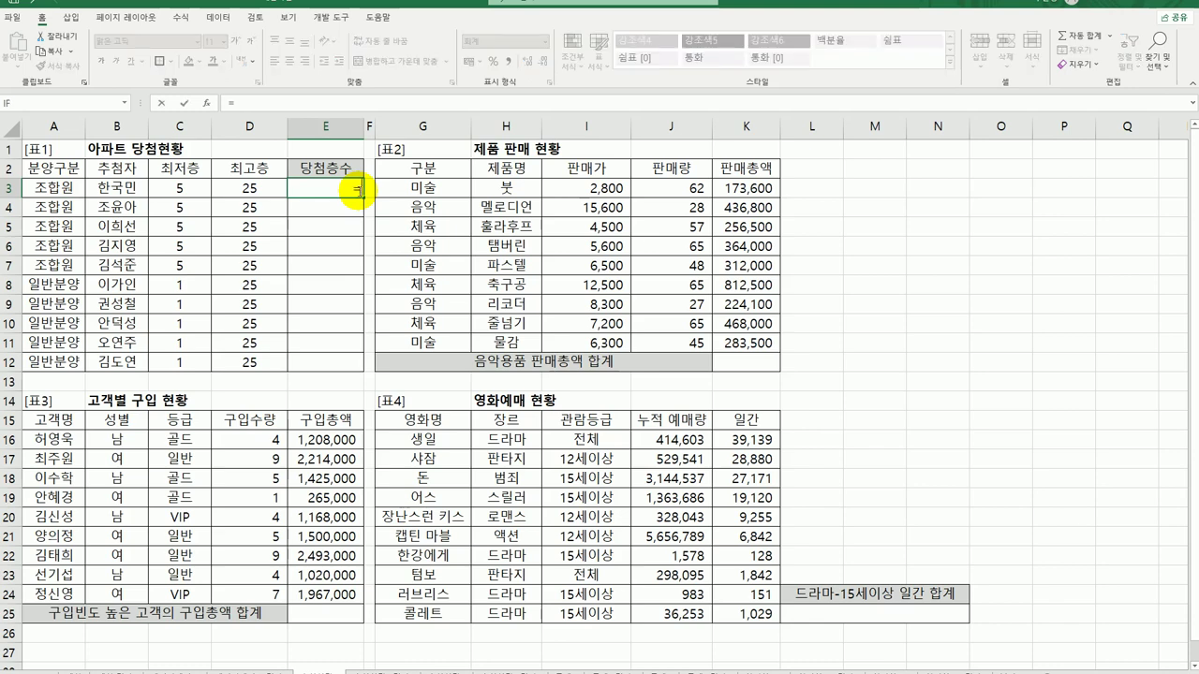
{"action": "type", "text": "ran"}
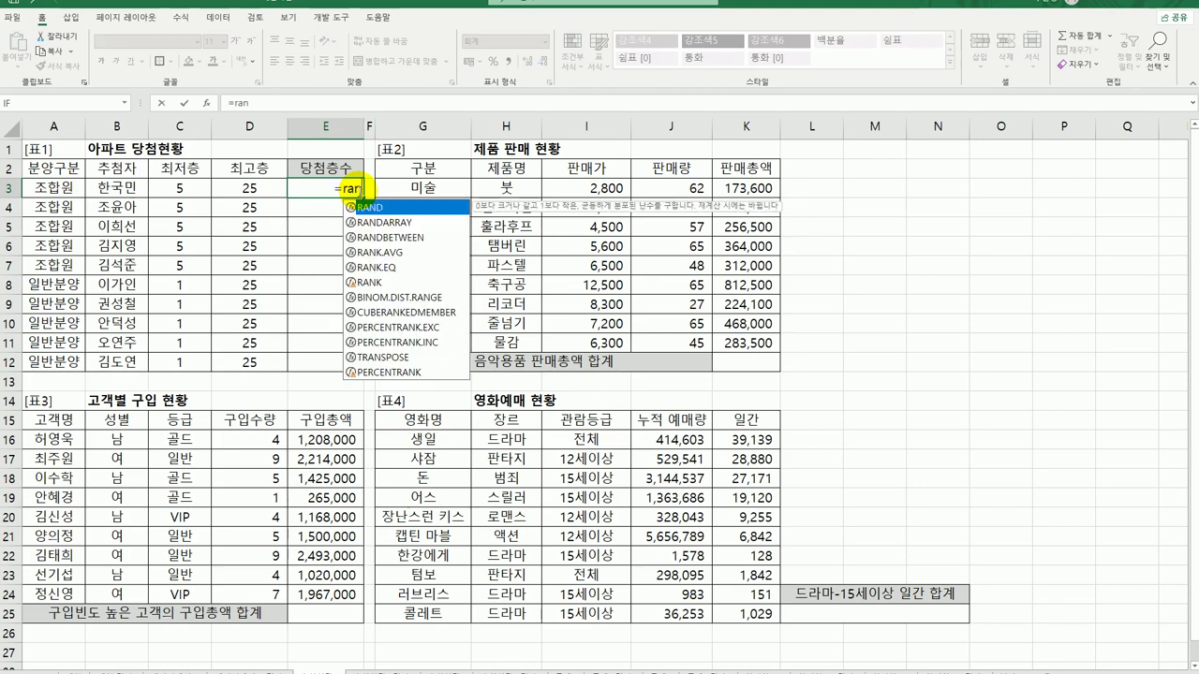
{"action": "left_click", "coordinate": [403, 237]}
{"action": "double_click", "coordinate": [403, 237]}
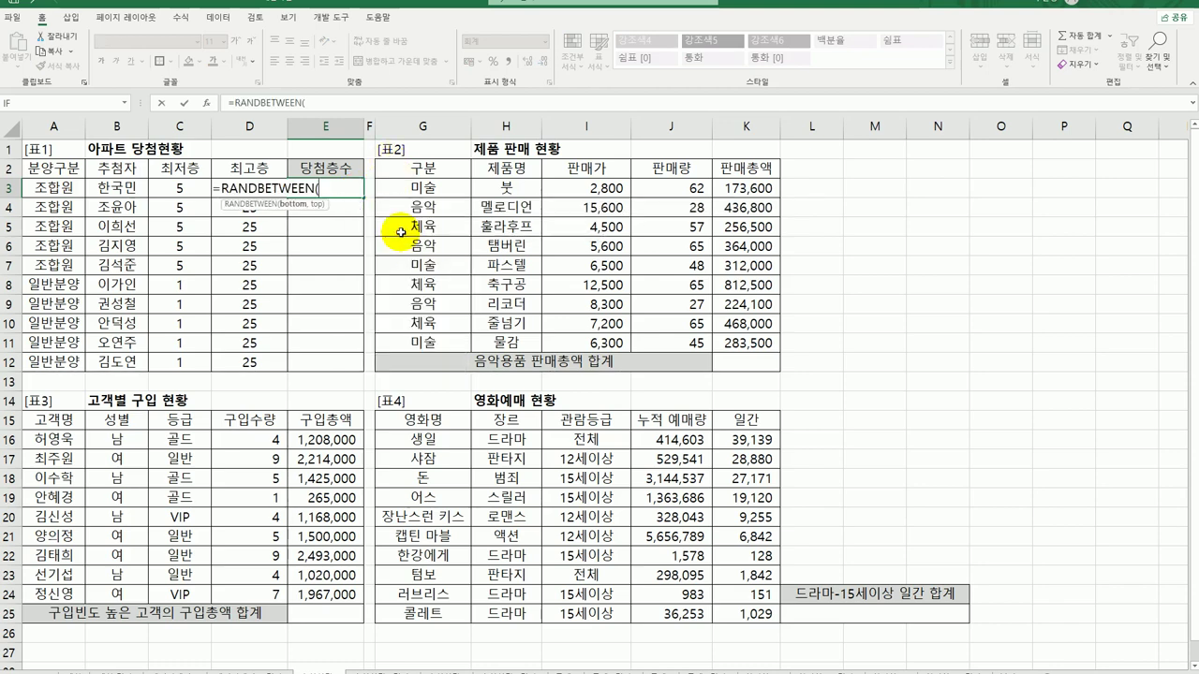
{"action": "left_click", "coordinate": [206, 103]}
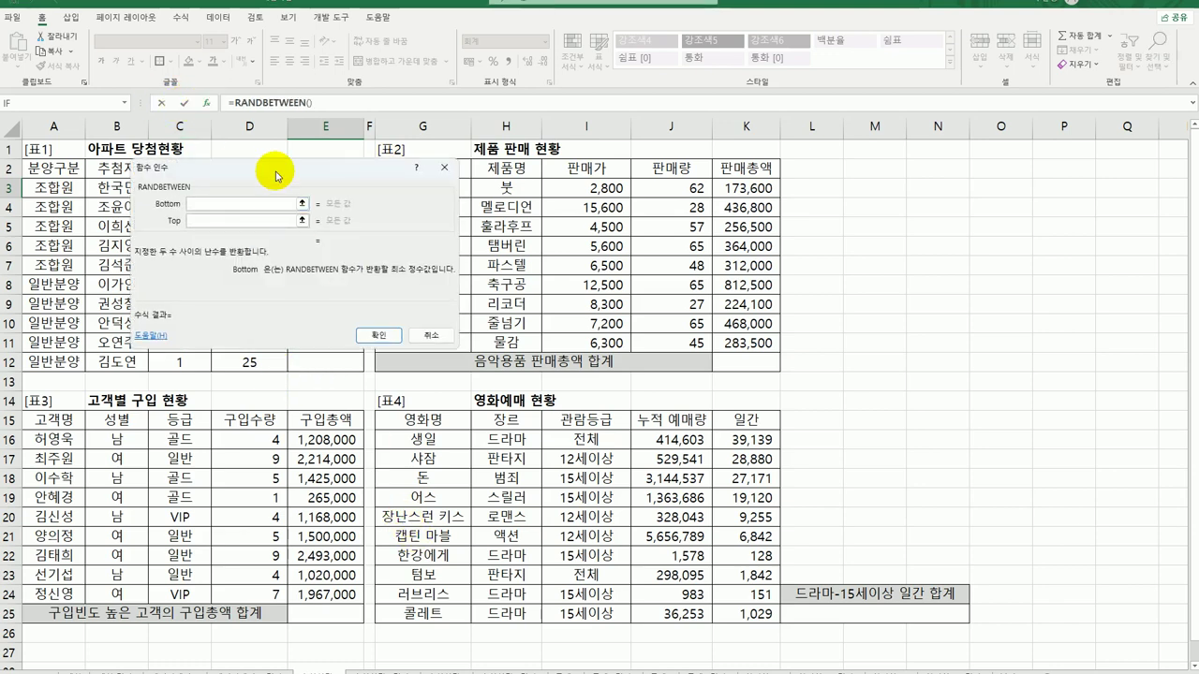
{"action": "left_click_drag", "start_coordinate": [275, 171], "coordinate": [564, 244]}
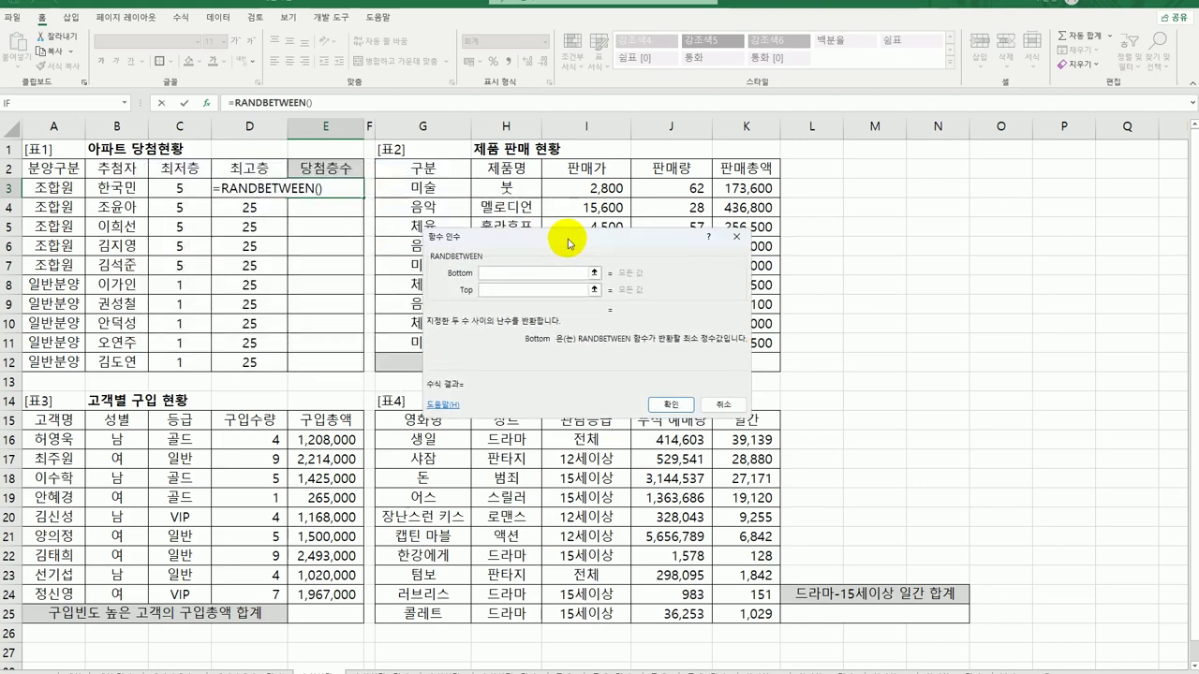
{"action": "left_click", "coordinate": [181, 185]}
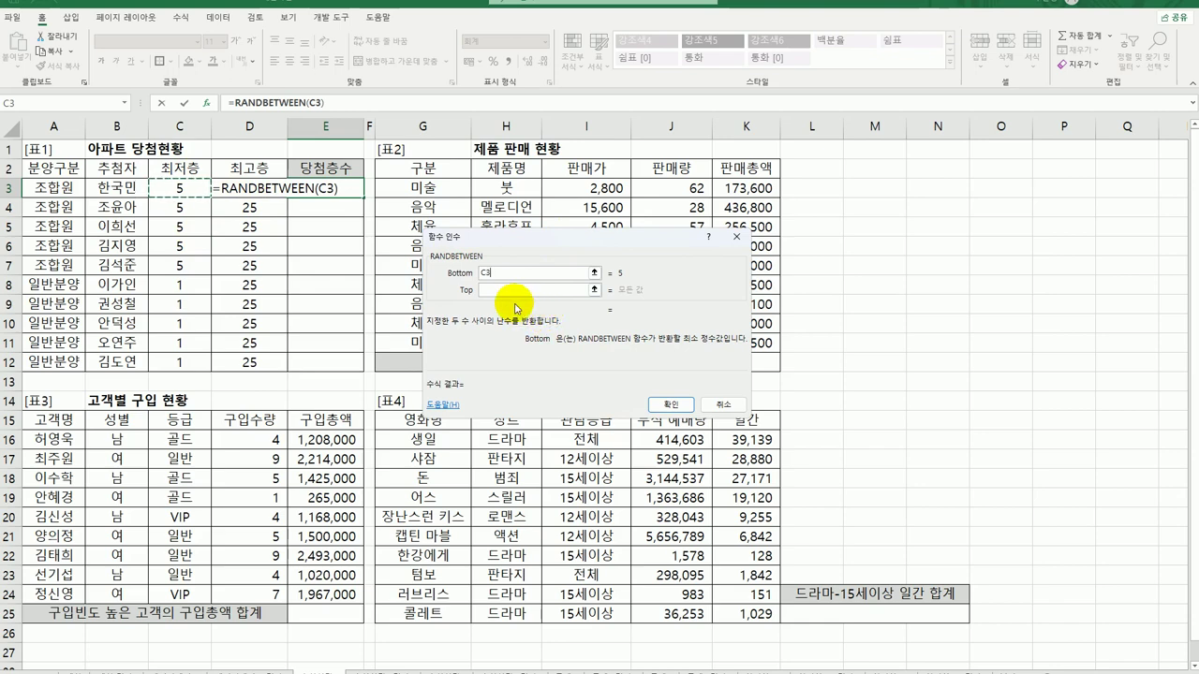
{"action": "left_click", "coordinate": [510, 289]}
{"action": "left_click", "coordinate": [253, 187]}
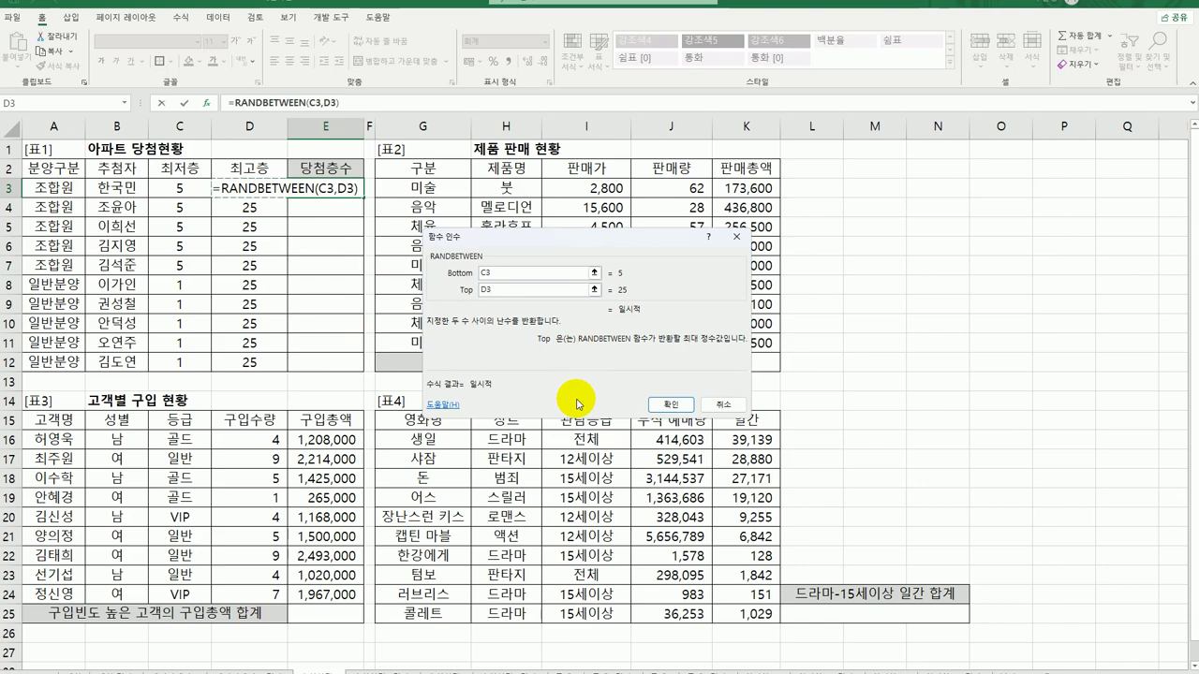
{"action": "left_click", "coordinate": [681, 408]}
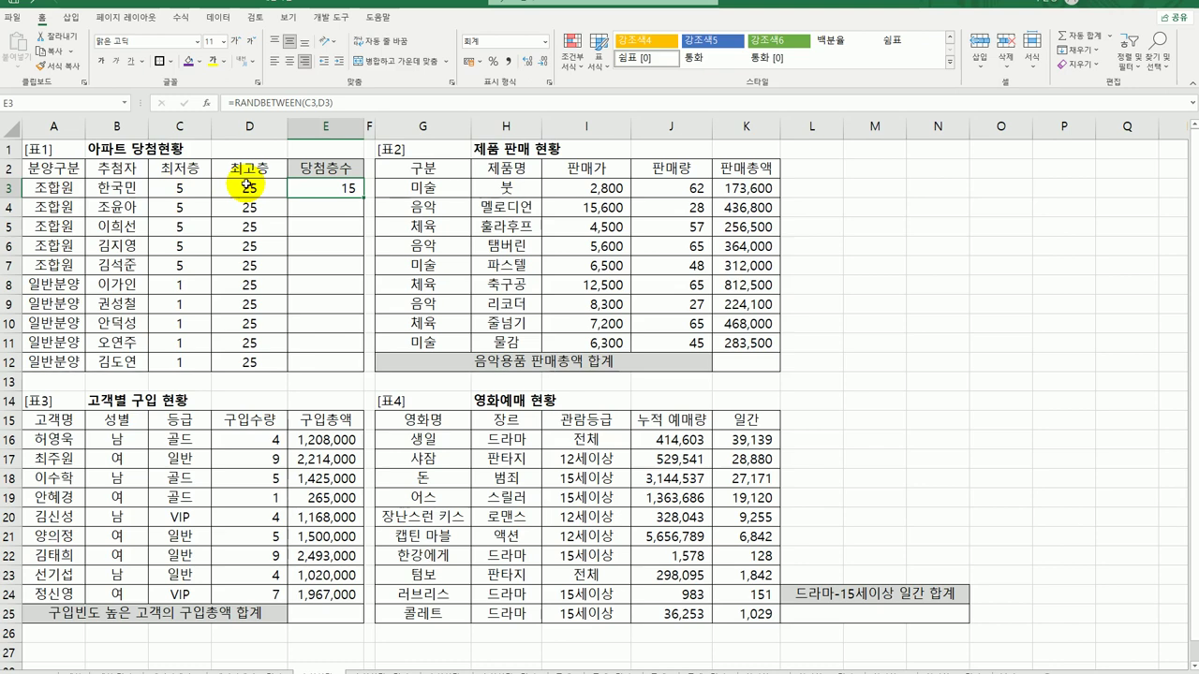
- Append &"층" to the RANDBETWEEN formula in E3 and fill it down through E12
{"action": "double_click", "coordinate": [316, 188]}
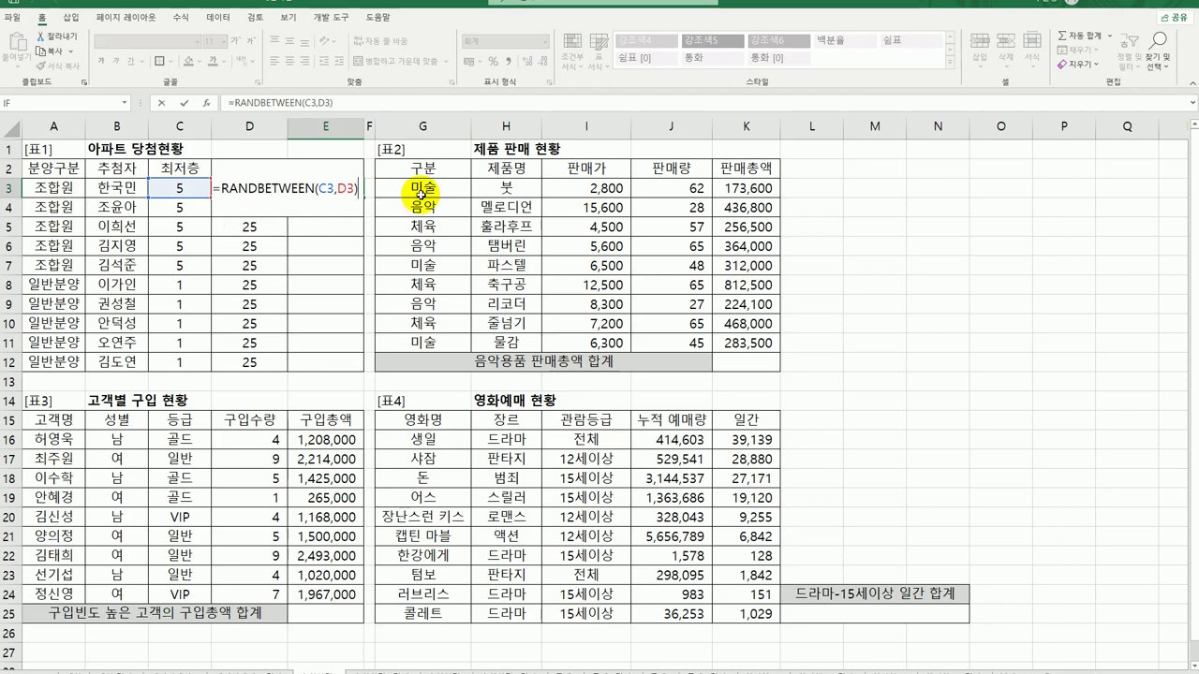
{"action": "type", "text": "&\""}
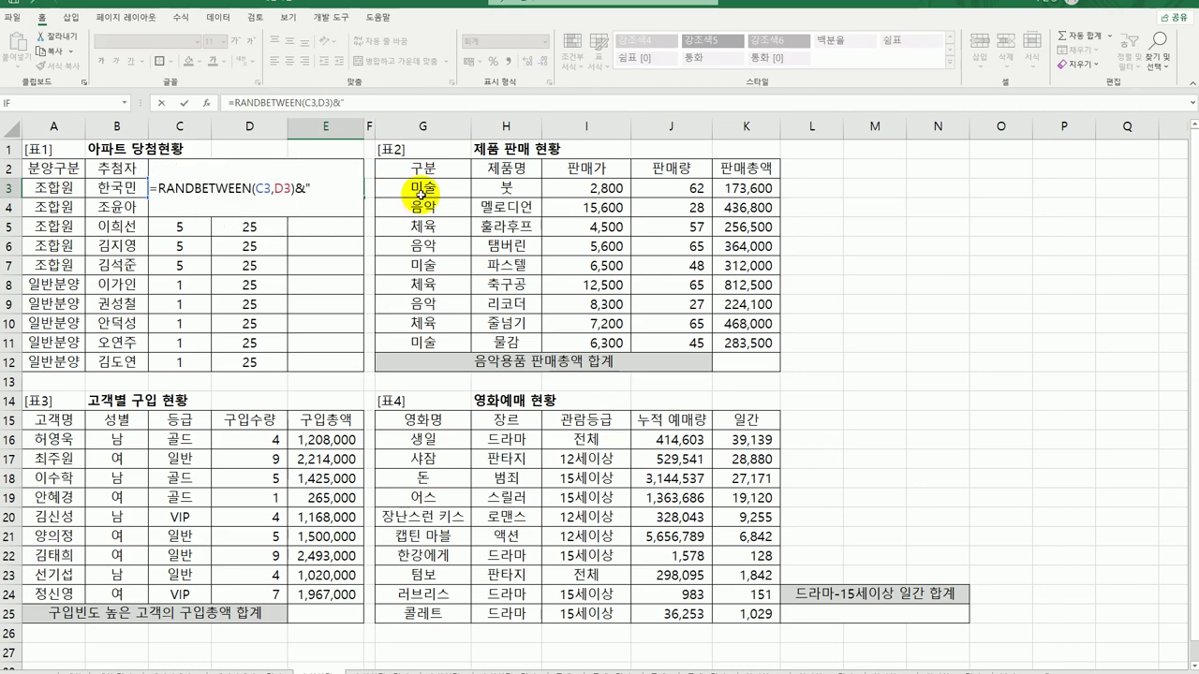
{"action": "type", "text": "층\""}
{"action": "key", "text": "Return"}
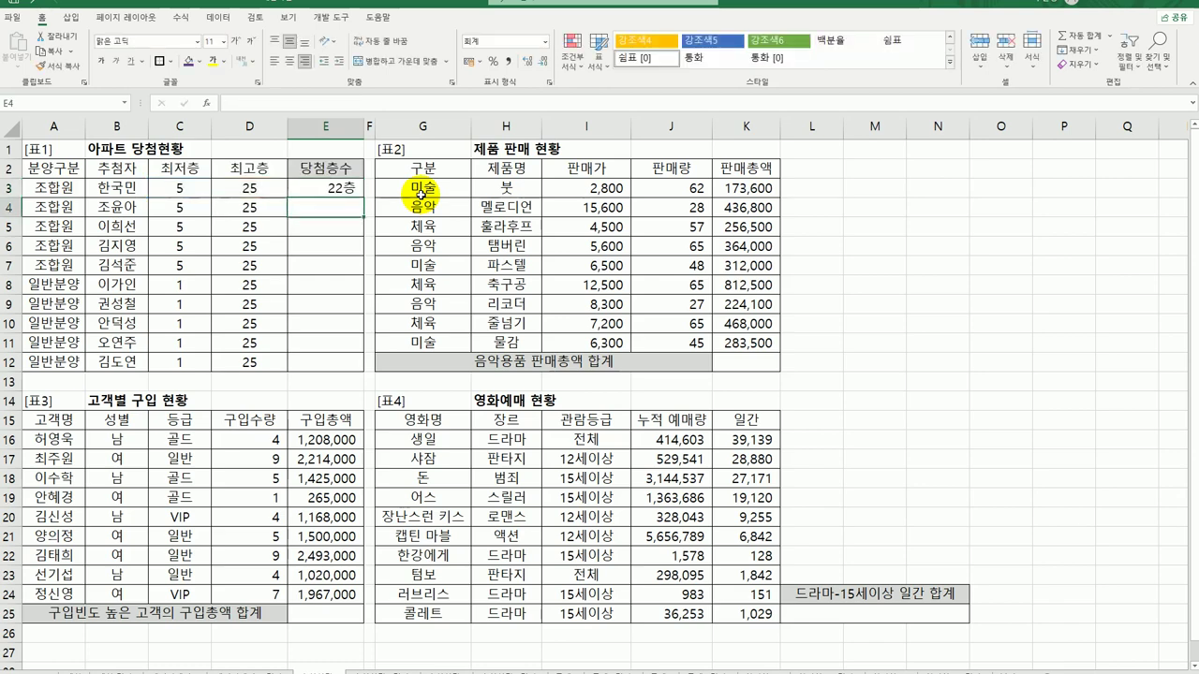
{"action": "left_click", "coordinate": [348, 190]}
{"action": "left_click_drag", "start_coordinate": [362, 195], "coordinate": [347, 364]}
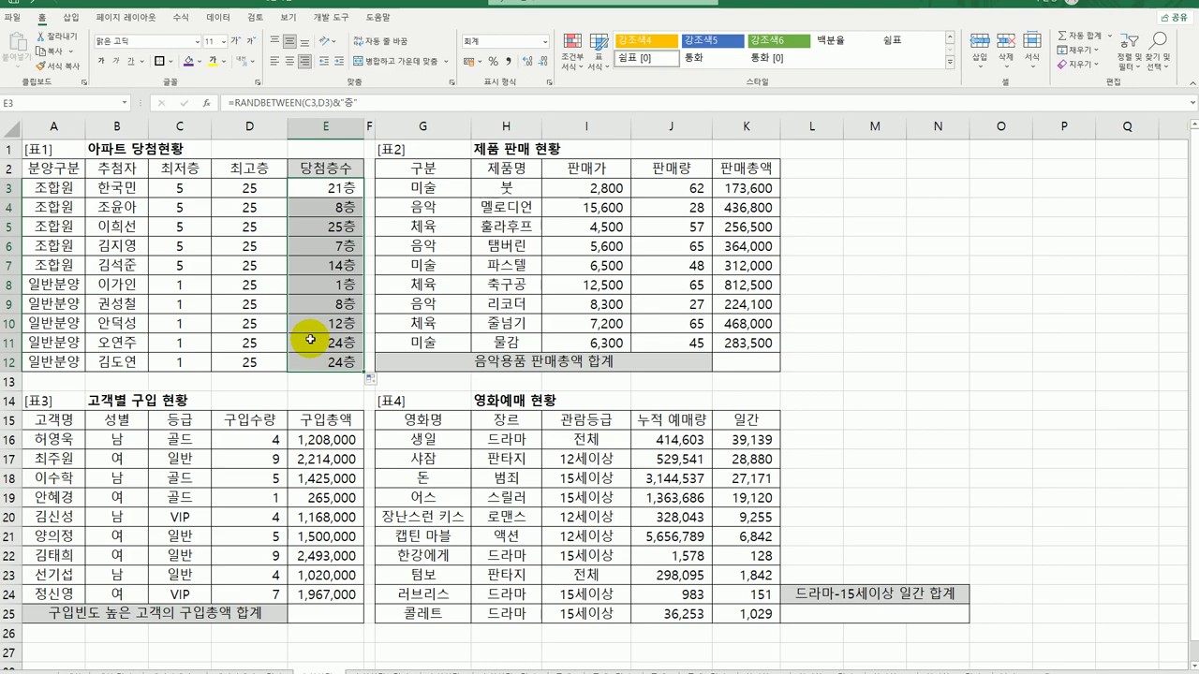
- Examine the lowest and highest floor cells and the formula in 표1, plus the 구분 and 판매총액 ranges in 표2
{"action": "left_click", "coordinate": [181, 187]}
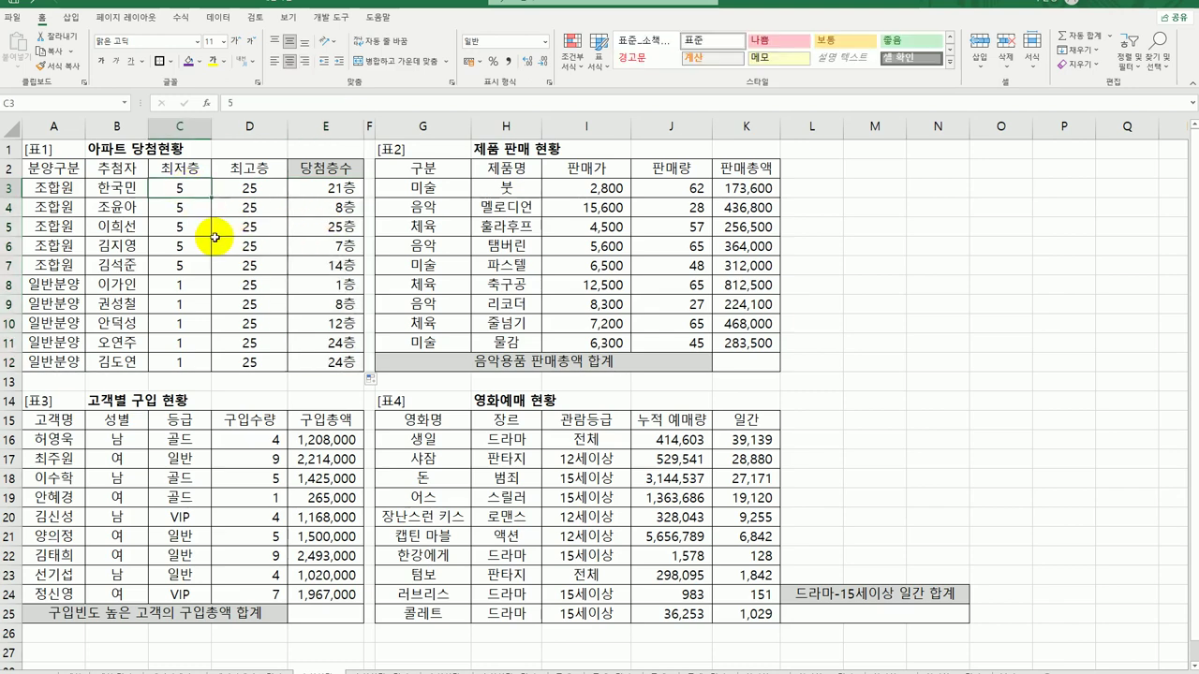
{"action": "left_click", "coordinate": [245, 190]}
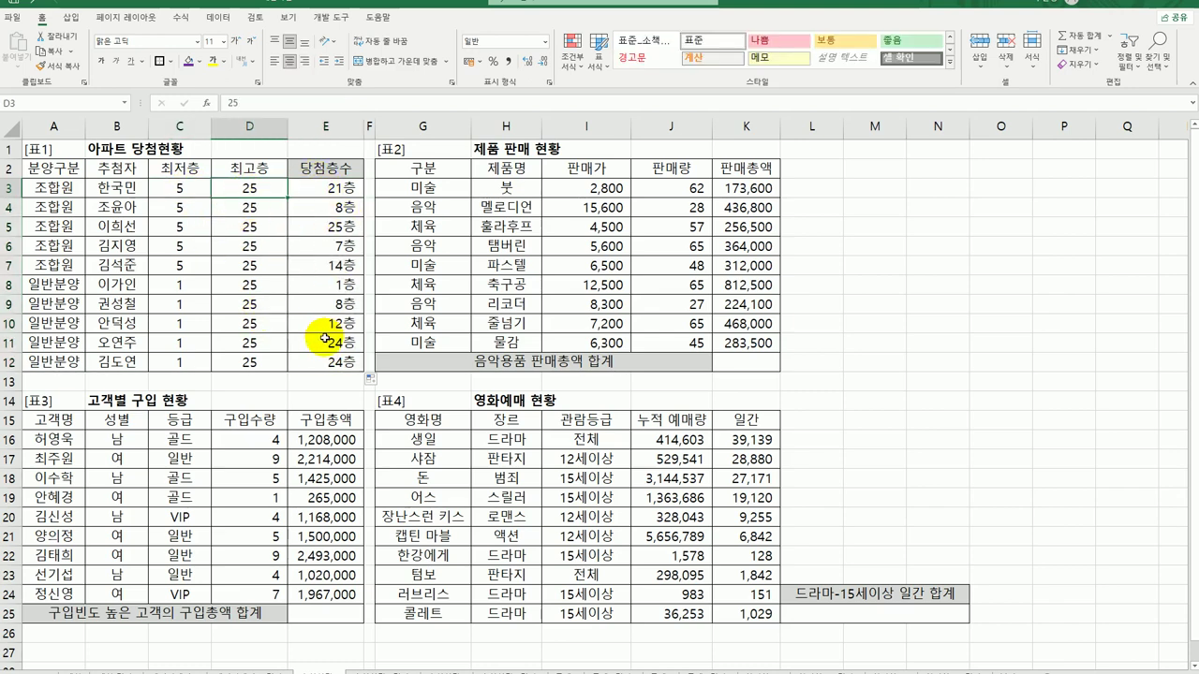
{"action": "left_click", "coordinate": [326, 187]}
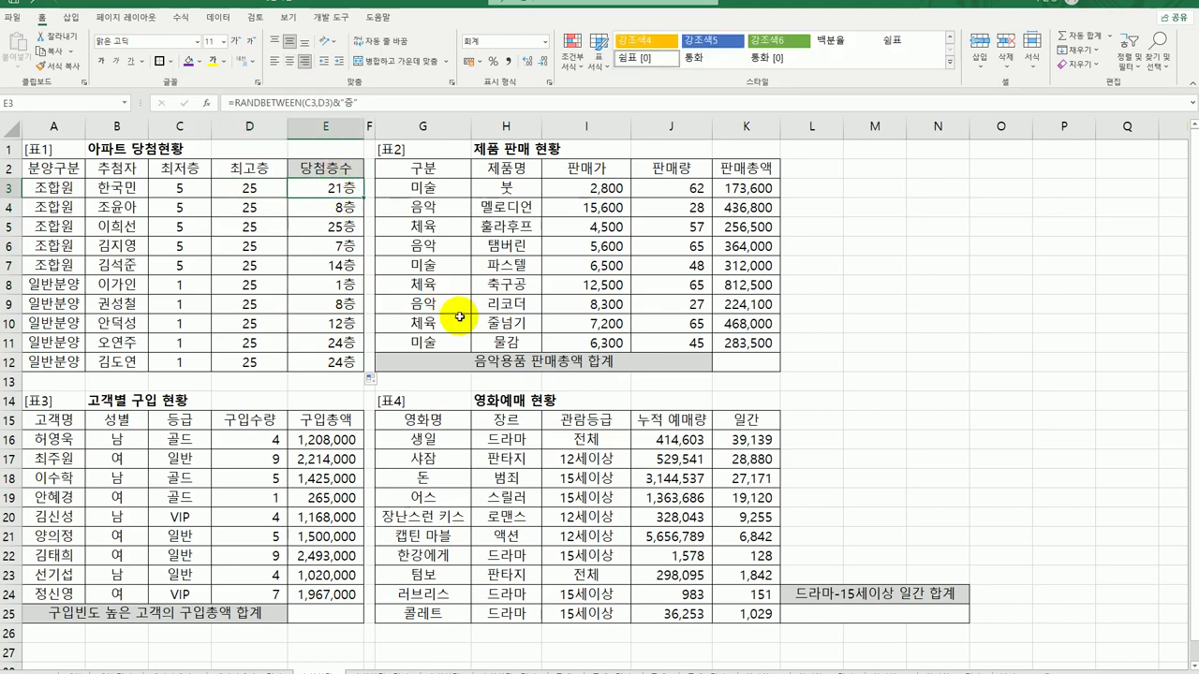
{"action": "left_click", "coordinate": [760, 363]}
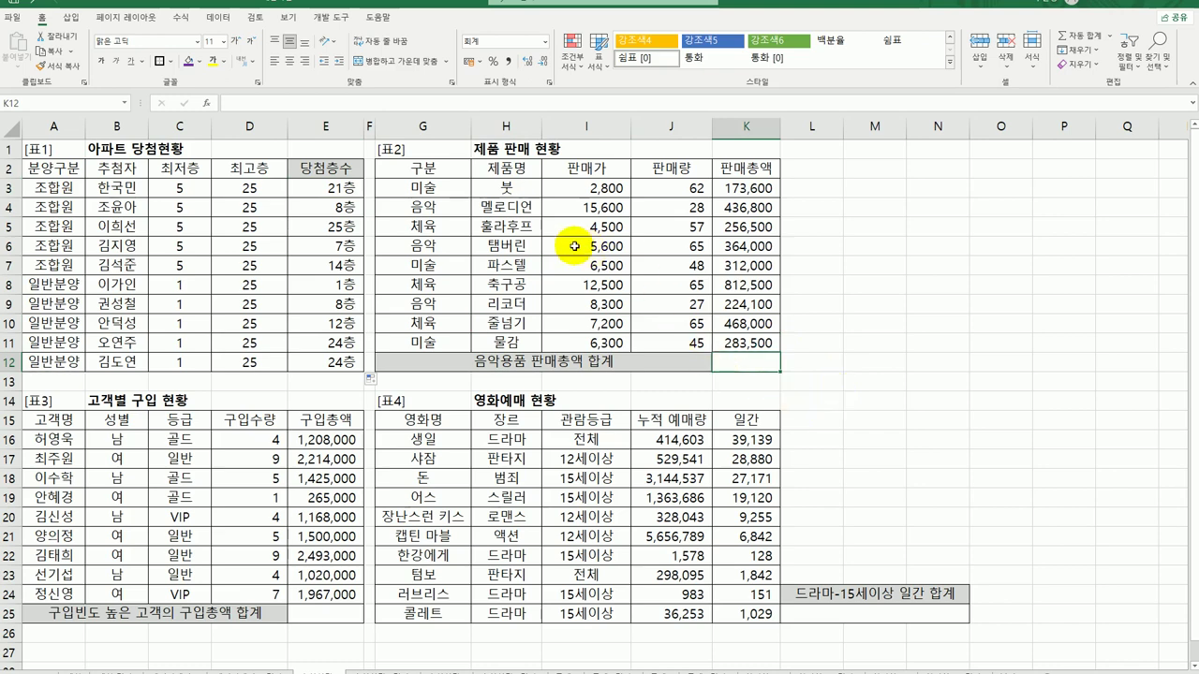
{"action": "left_click", "coordinate": [450, 184]}
{"action": "left_click_drag", "start_coordinate": [448, 242], "coordinate": [433, 343]}
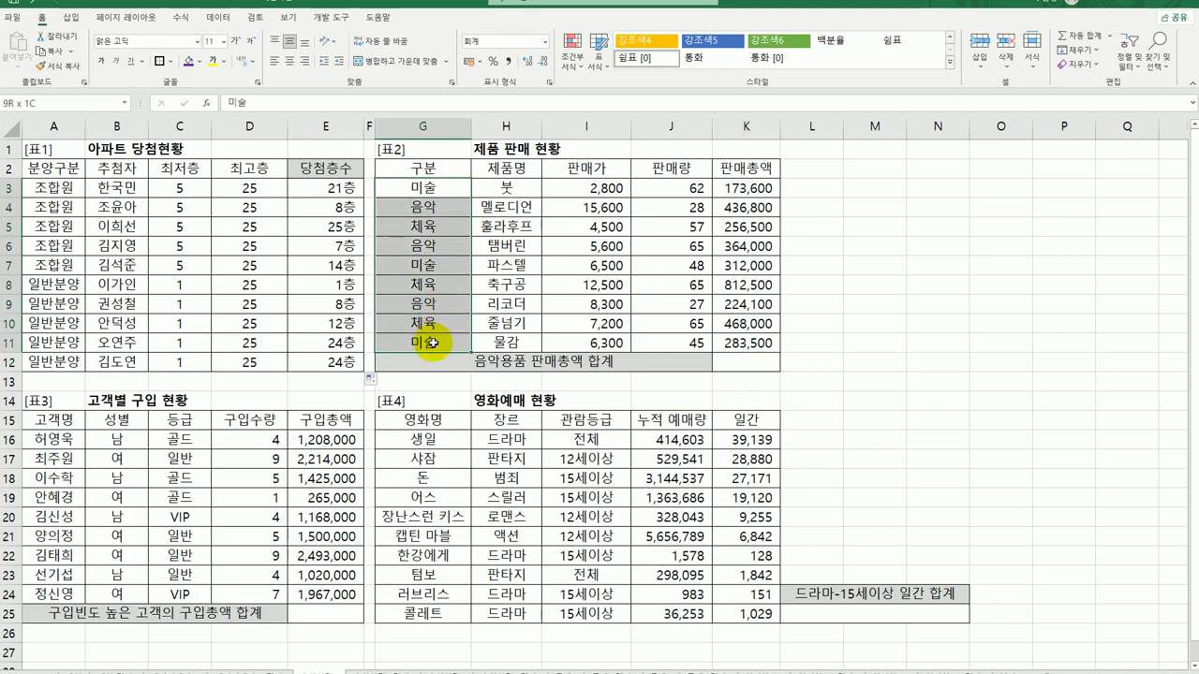
{"action": "left_click", "coordinate": [744, 191]}
{"action": "left_click_drag", "start_coordinate": [745, 203], "coordinate": [729, 345]}
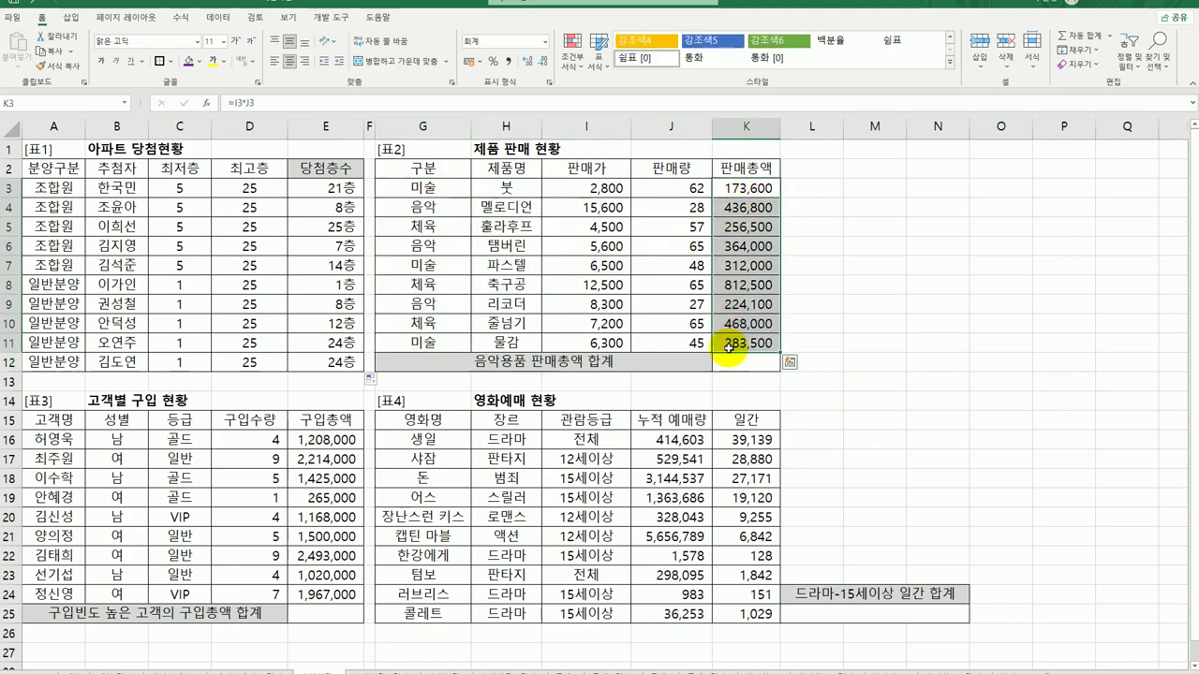
- Start a SUMIF function in cell K12 and set its Range argument to G3:G11
{"action": "left_click", "coordinate": [741, 361]}
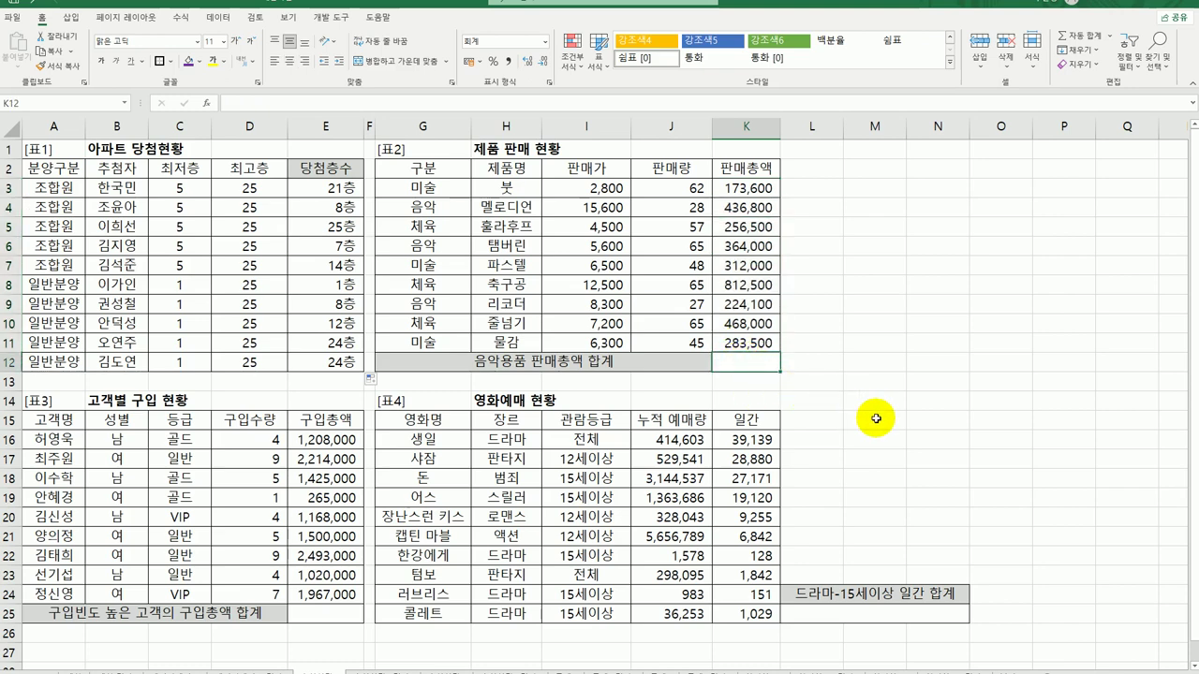
{"action": "type", "text": "="}
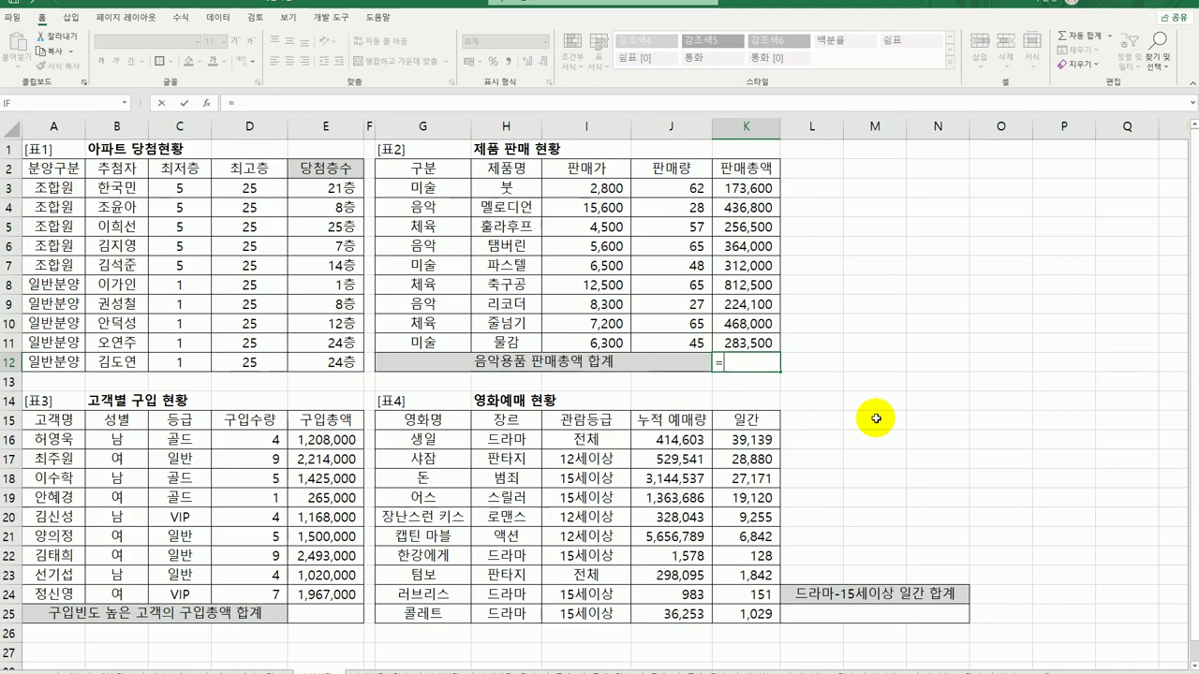
{"action": "type", "text": "sum"}
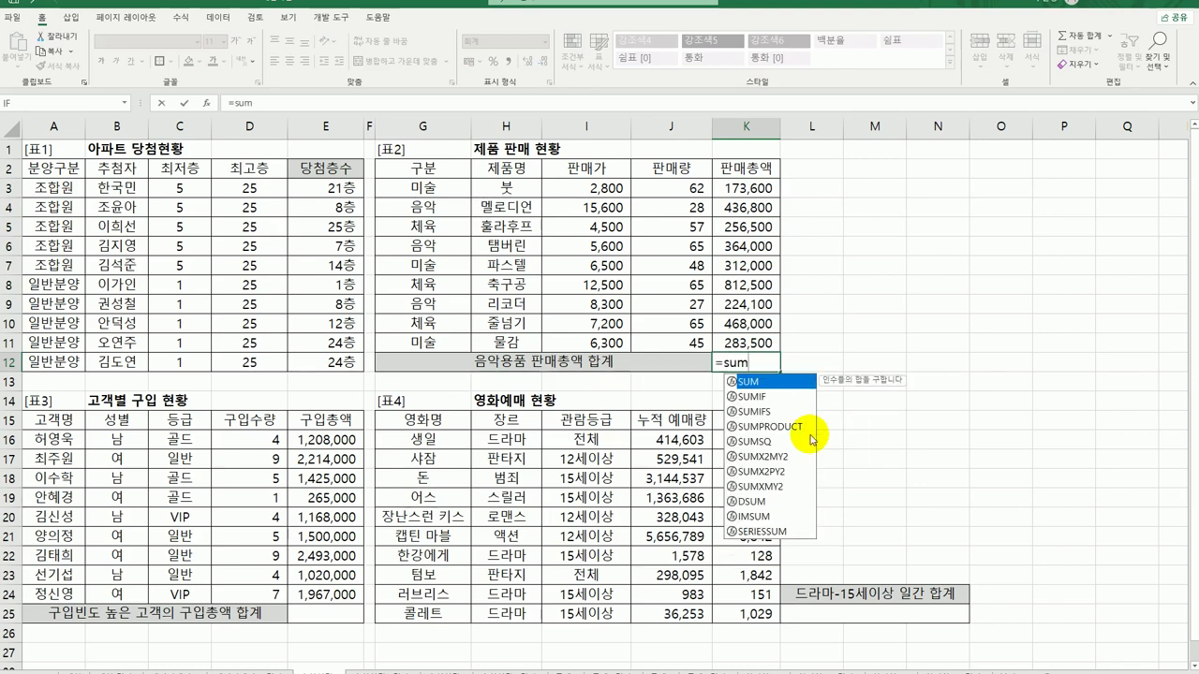
{"action": "left_click", "coordinate": [756, 397]}
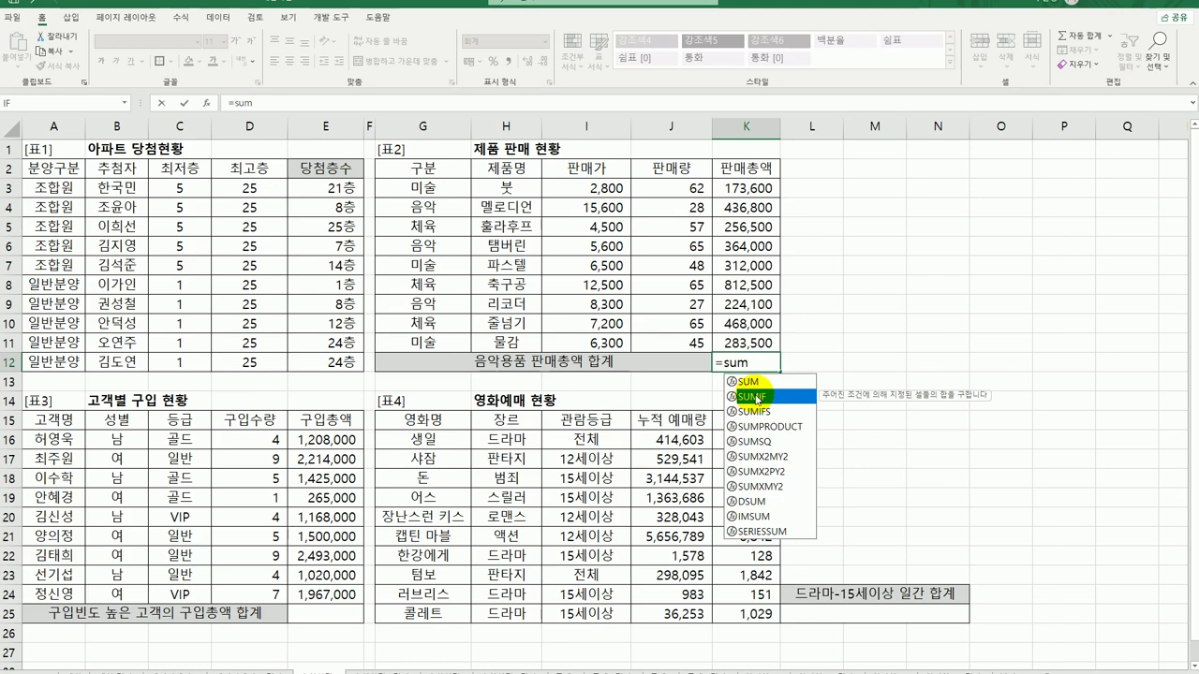
{"action": "double_click", "coordinate": [757, 398]}
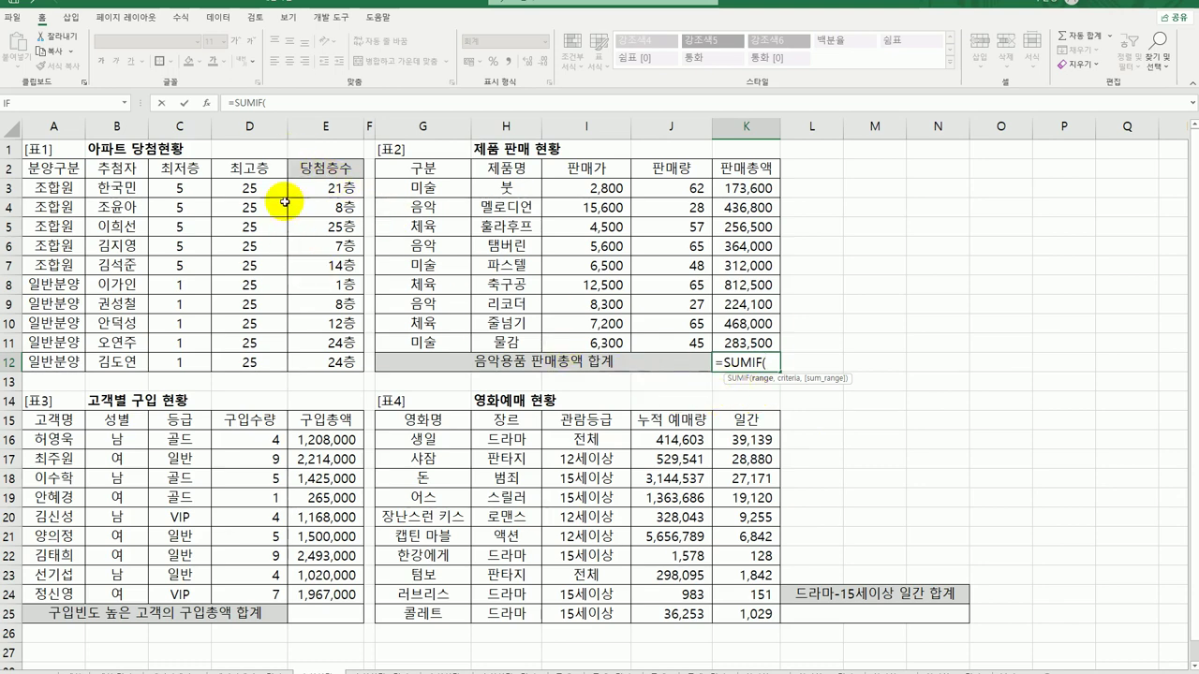
{"action": "left_click", "coordinate": [208, 104]}
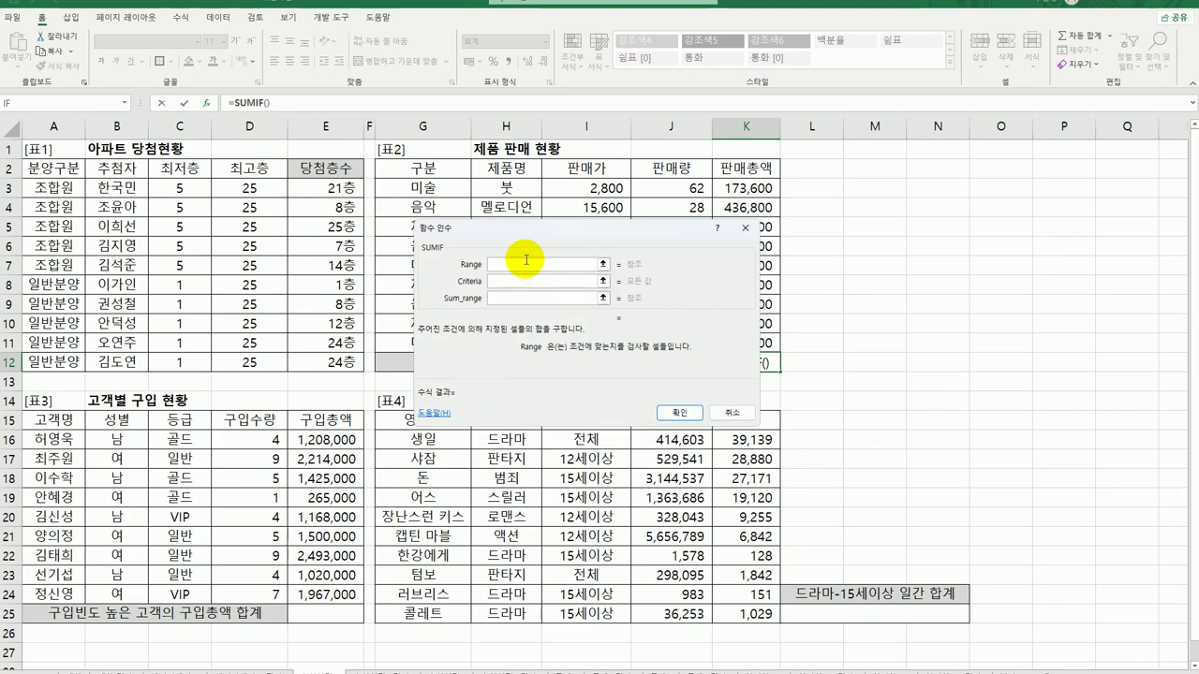
{"action": "left_click_drag", "start_coordinate": [520, 242], "coordinate": [329, 422]}
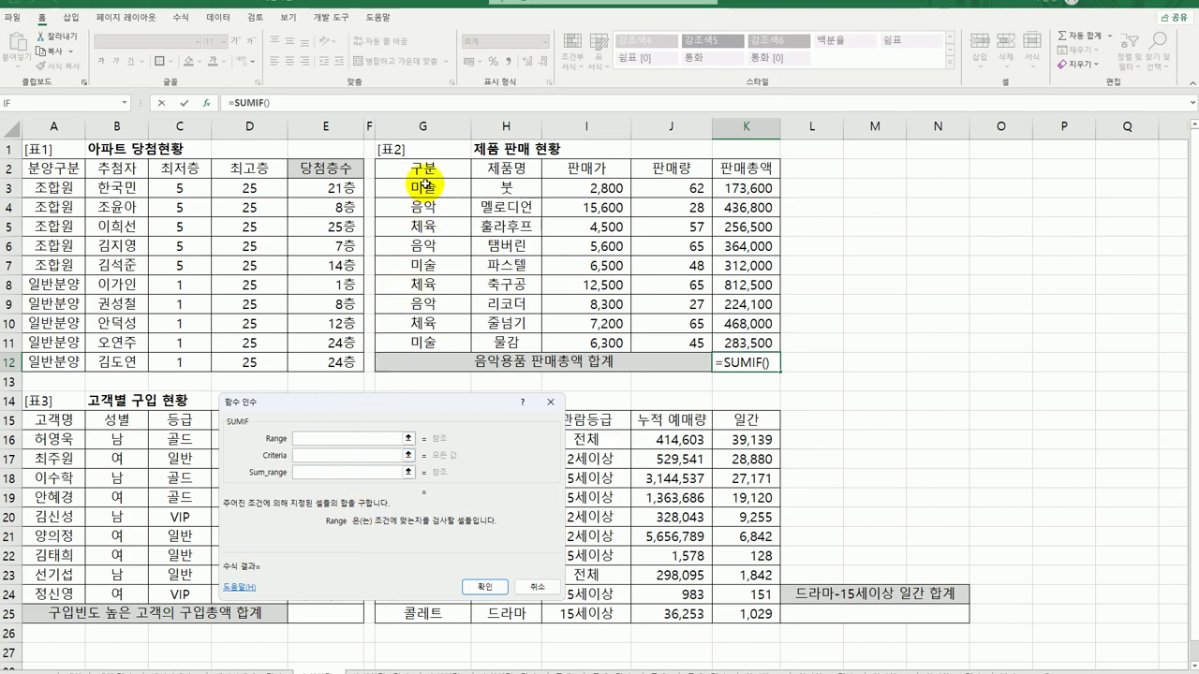
{"action": "left_click_drag", "start_coordinate": [426, 187], "coordinate": [419, 343]}
- Set the SUMIF criteria to "음악" and the sum range to K3:K11, and complete the formula in K12
{"action": "left_click", "coordinate": [335, 459]}
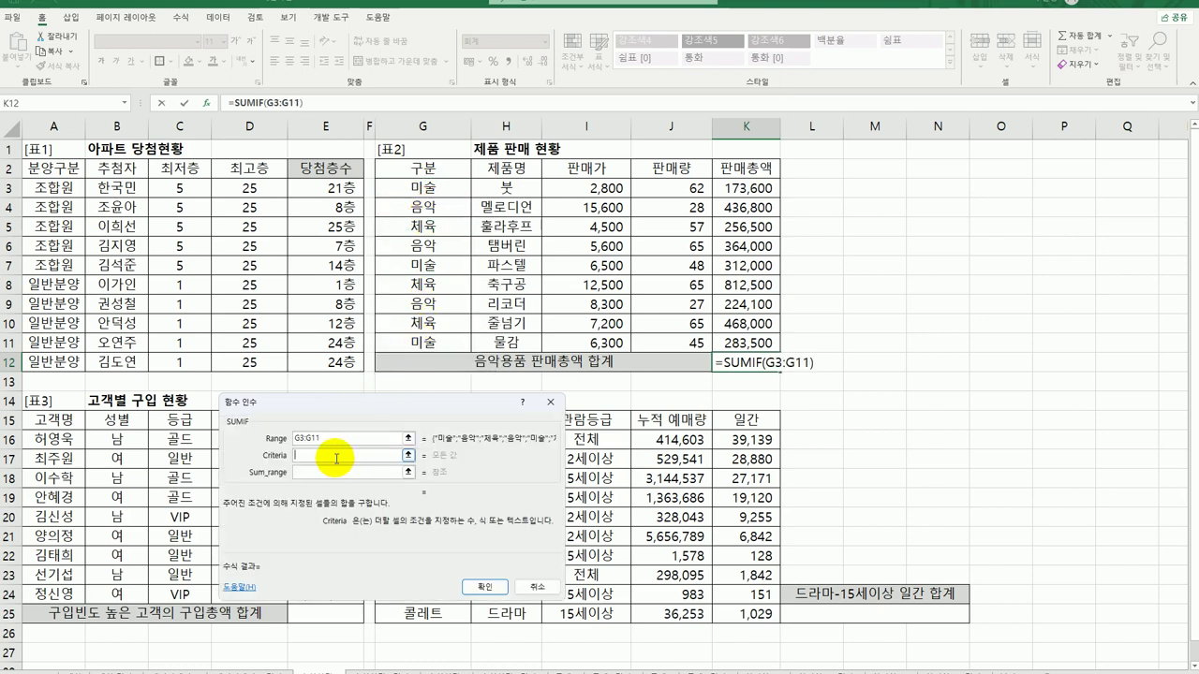
{"action": "type", "text": "음악"}
{"action": "key", "text": "BackSpace"}
{"action": "key", "text": "BackSpace"}
{"action": "type", "text": "음악"}
{"action": "key", "text": "Tab"}
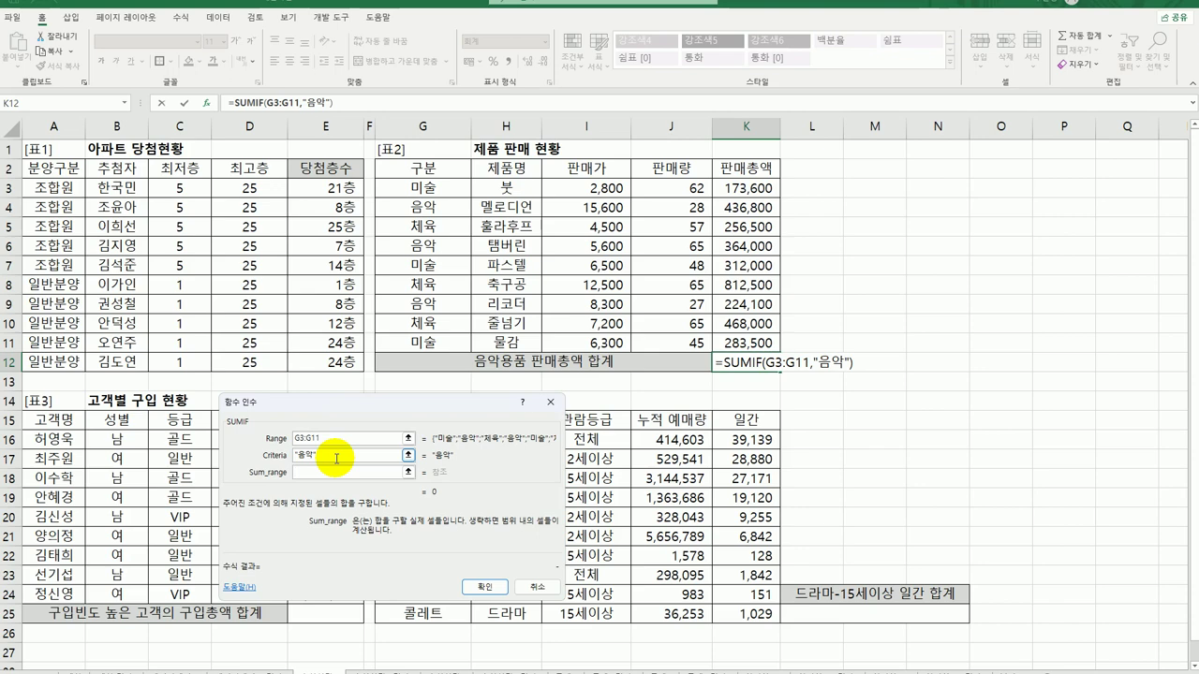
{"action": "left_click_drag", "start_coordinate": [739, 187], "coordinate": [721, 340]}
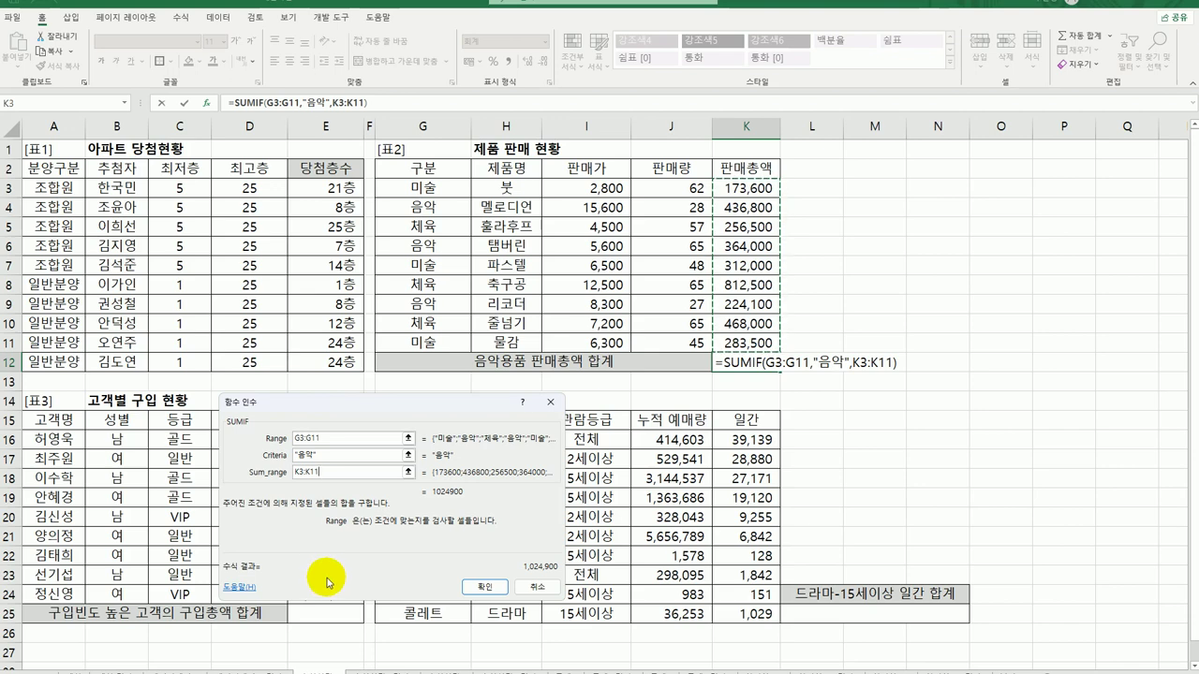
{"action": "left_click", "coordinate": [485, 590]}
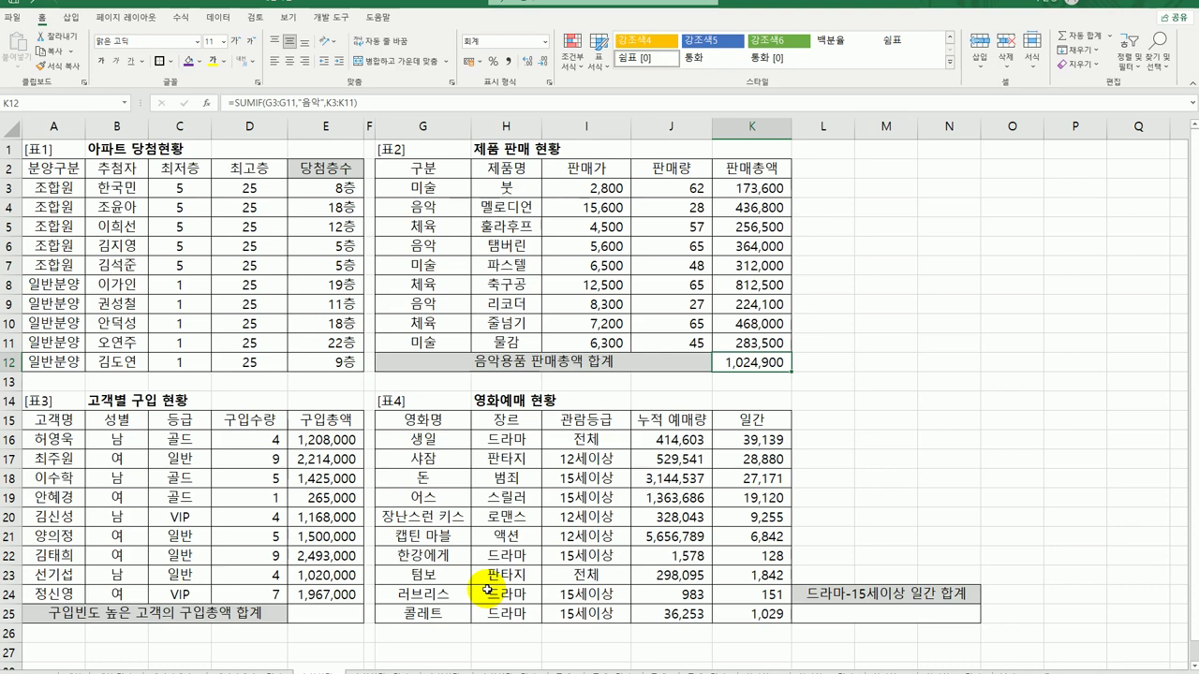
- Wrap the SUMIF formula in K12 in a ROUNDUP function and open its function arguments
{"action": "double_click", "coordinate": [738, 365]}
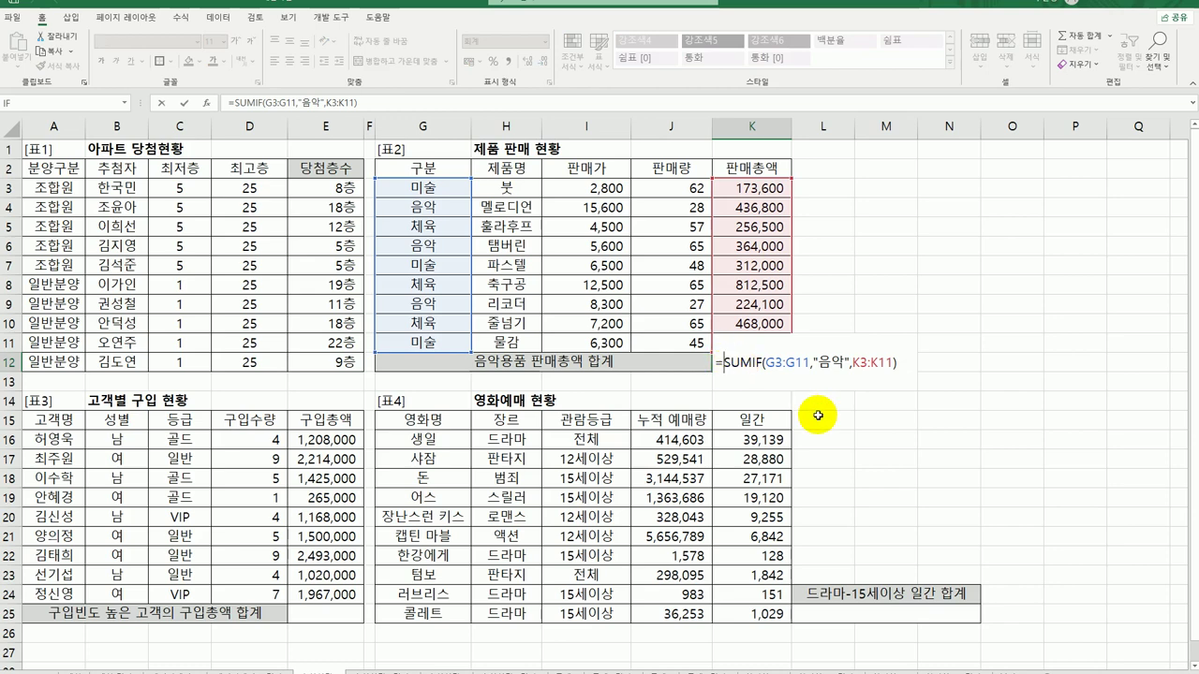
{"action": "type", "text": "ㄱ"}
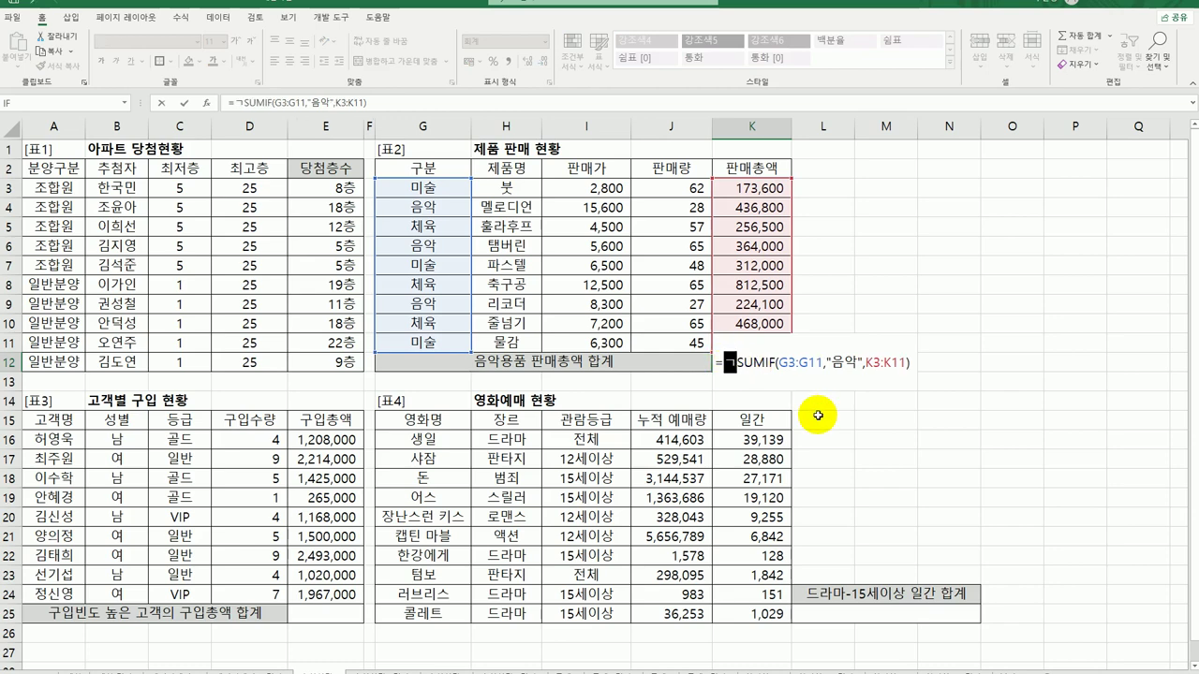
{"action": "key", "text": "BackSpace"}
{"action": "type", "text": "rou"}
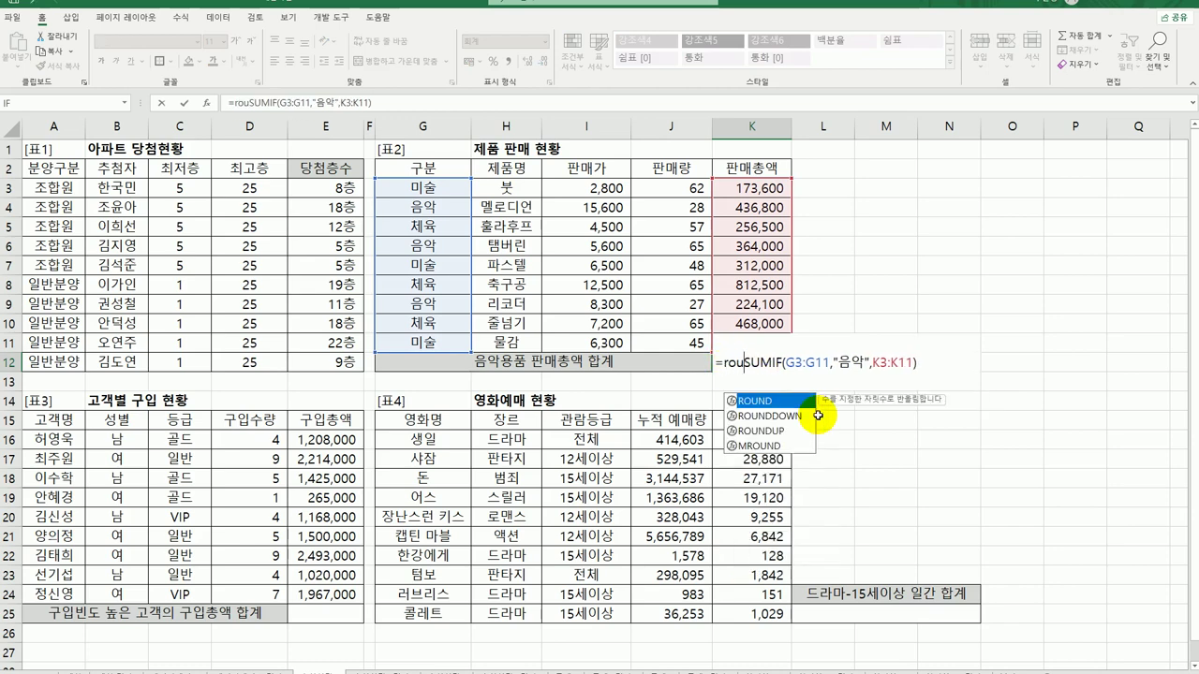
{"action": "double_click", "coordinate": [787, 430]}
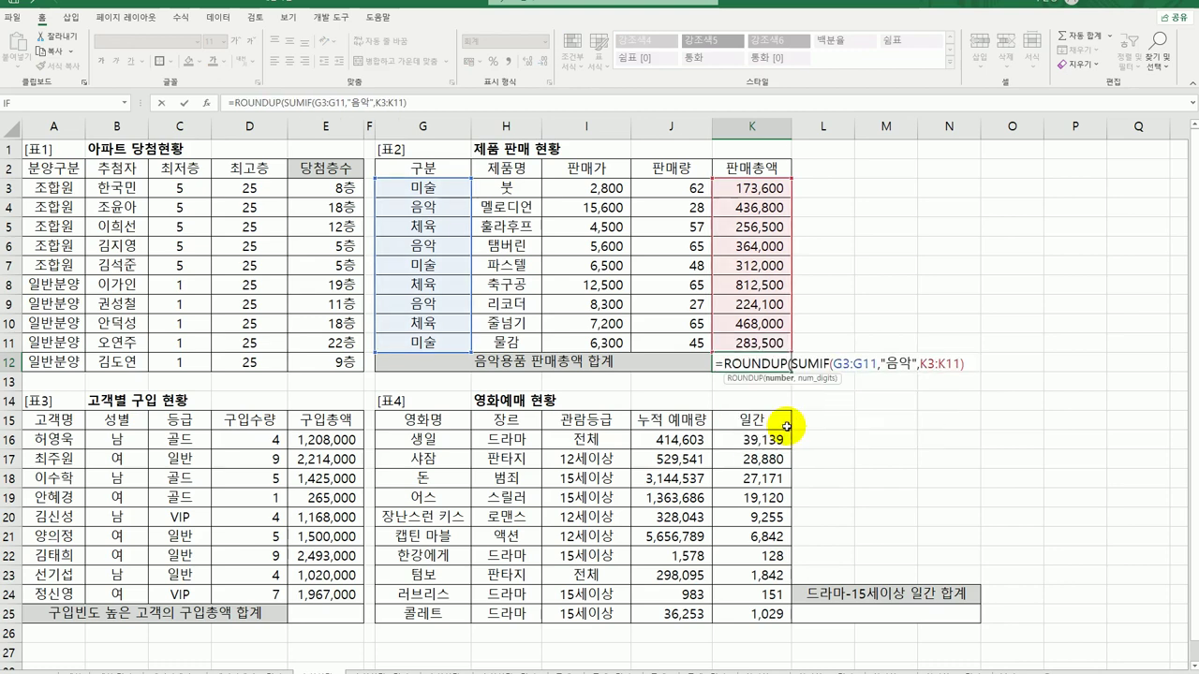
{"action": "left_click", "coordinate": [751, 363]}
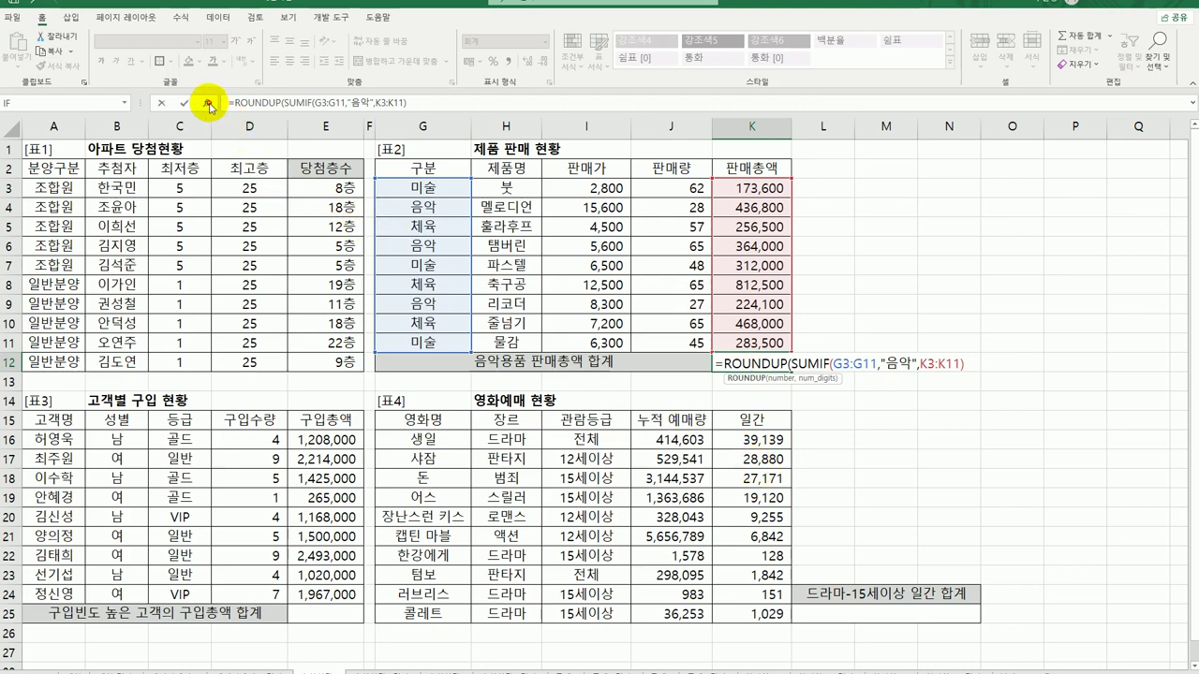
{"action": "left_click", "coordinate": [217, 109]}
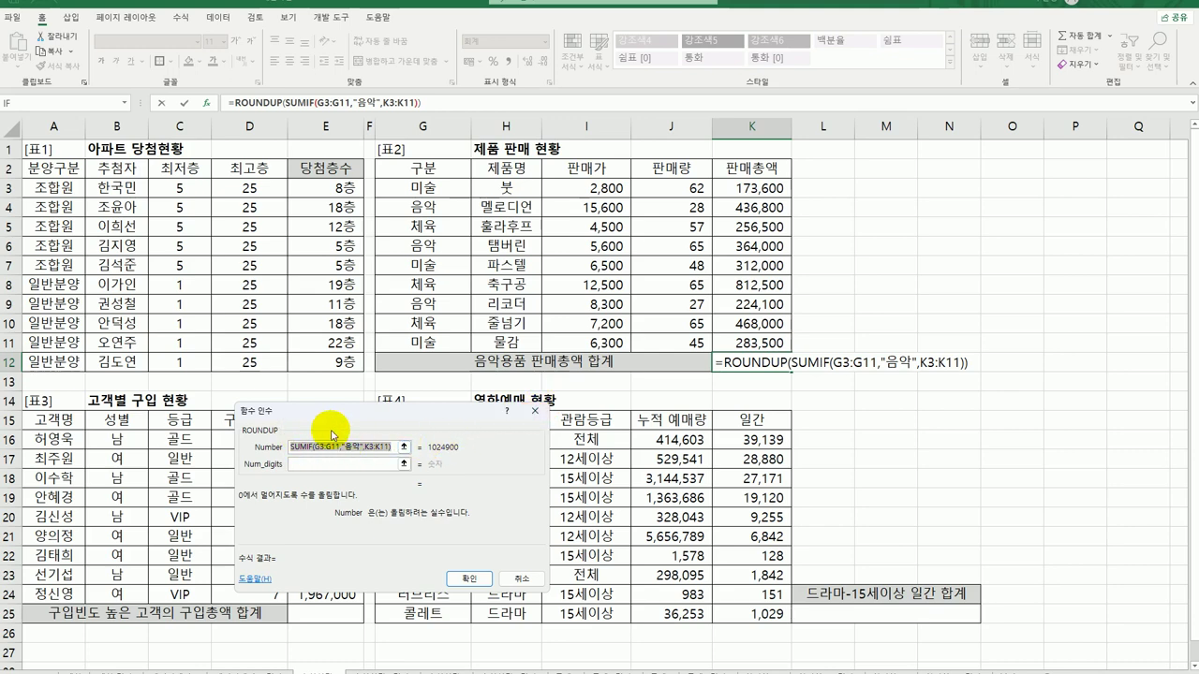
- Set ROUNDUP's Num_digits argument to -3 and complete the formula in K12
{"action": "left_click", "coordinate": [346, 464]}
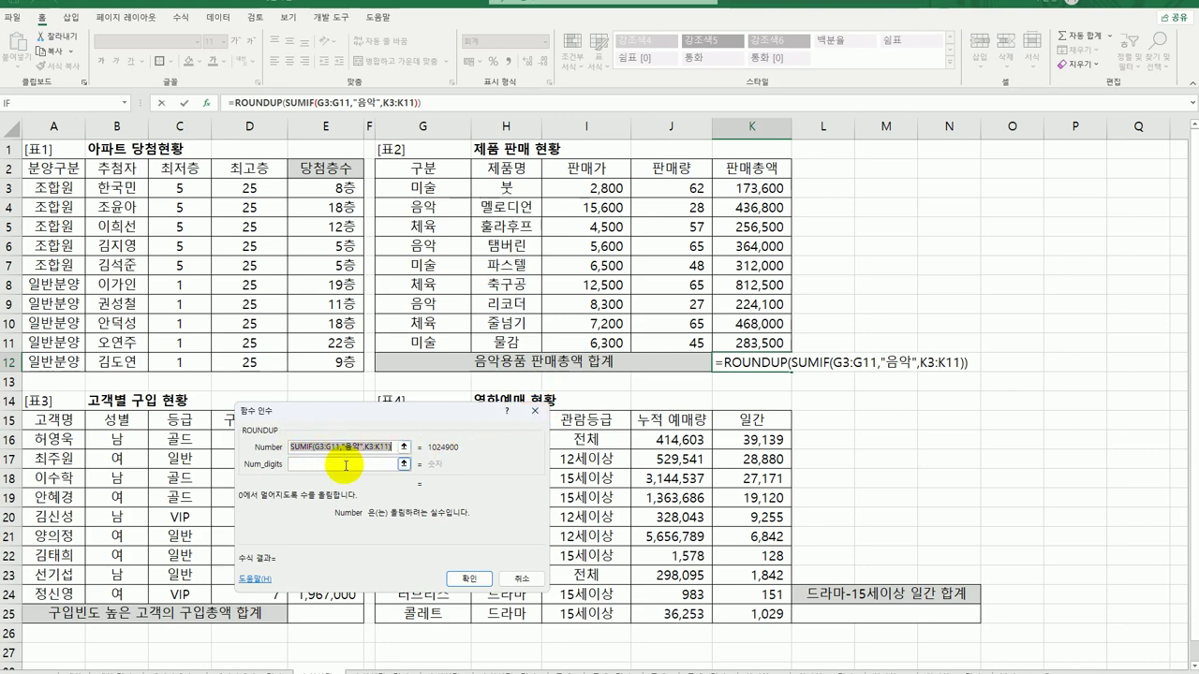
{"action": "left_click", "coordinate": [345, 464]}
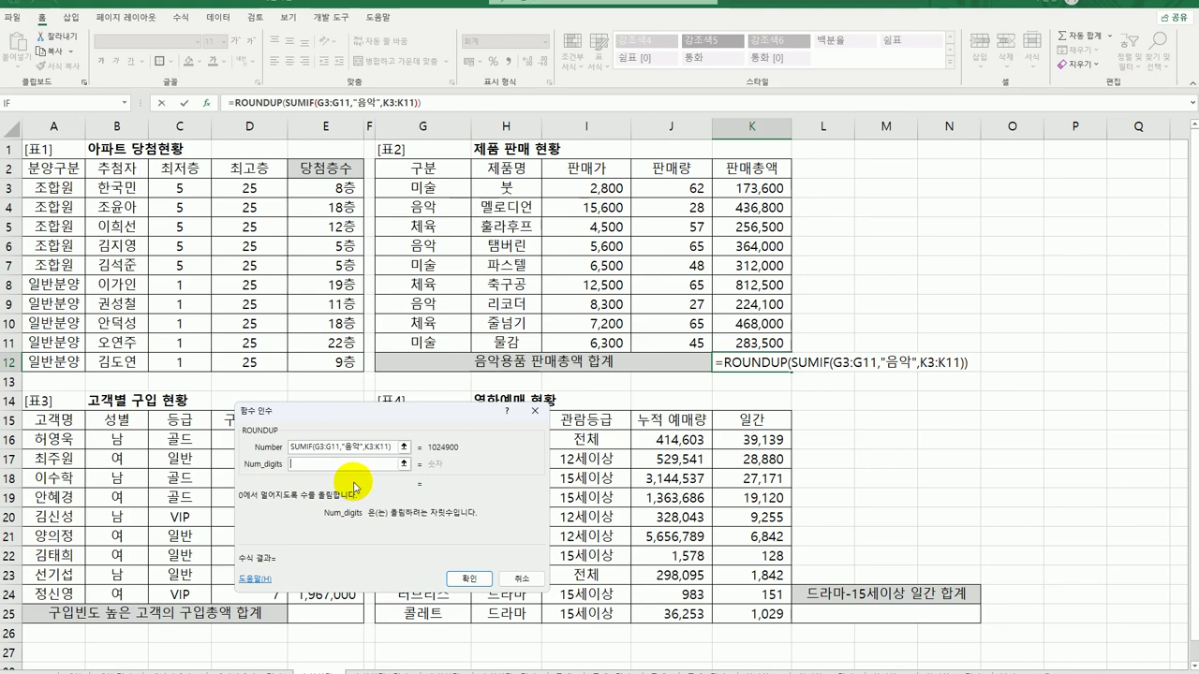
{"action": "type", "text": "-1"}
{"action": "key", "text": "BackSpace"}
{"action": "type", "text": "2"}
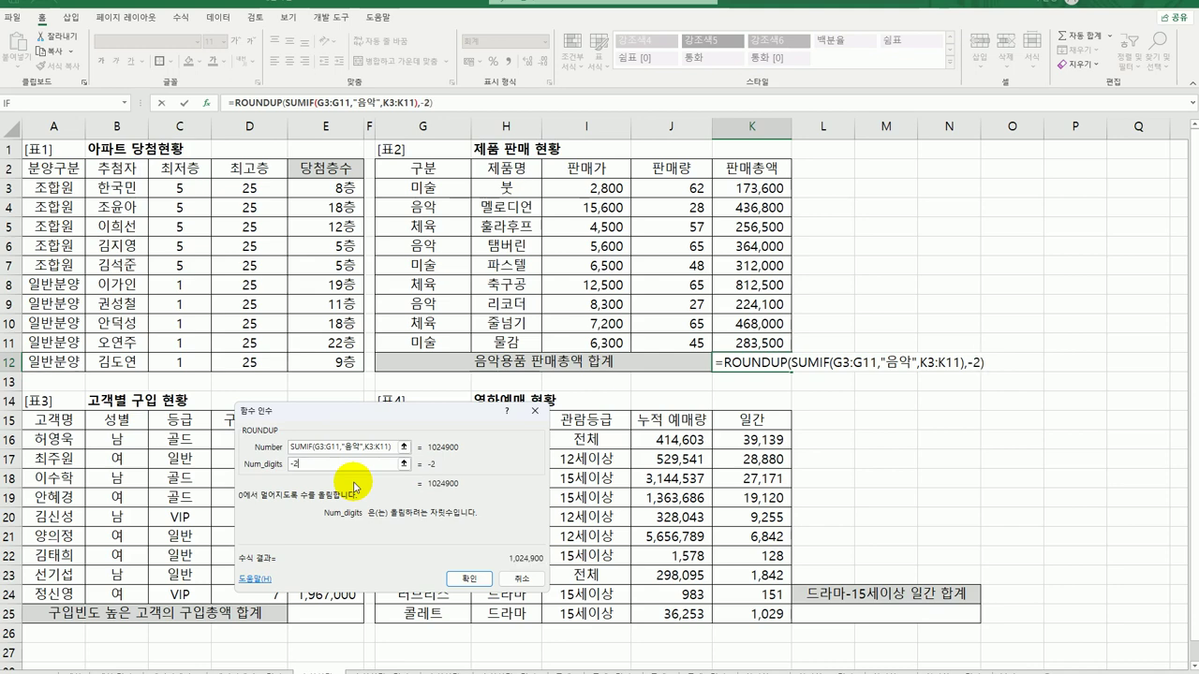
{"action": "key", "text": "BackSpace"}
{"action": "type", "text": "3"}
{"action": "left_click", "coordinate": [472, 578]}
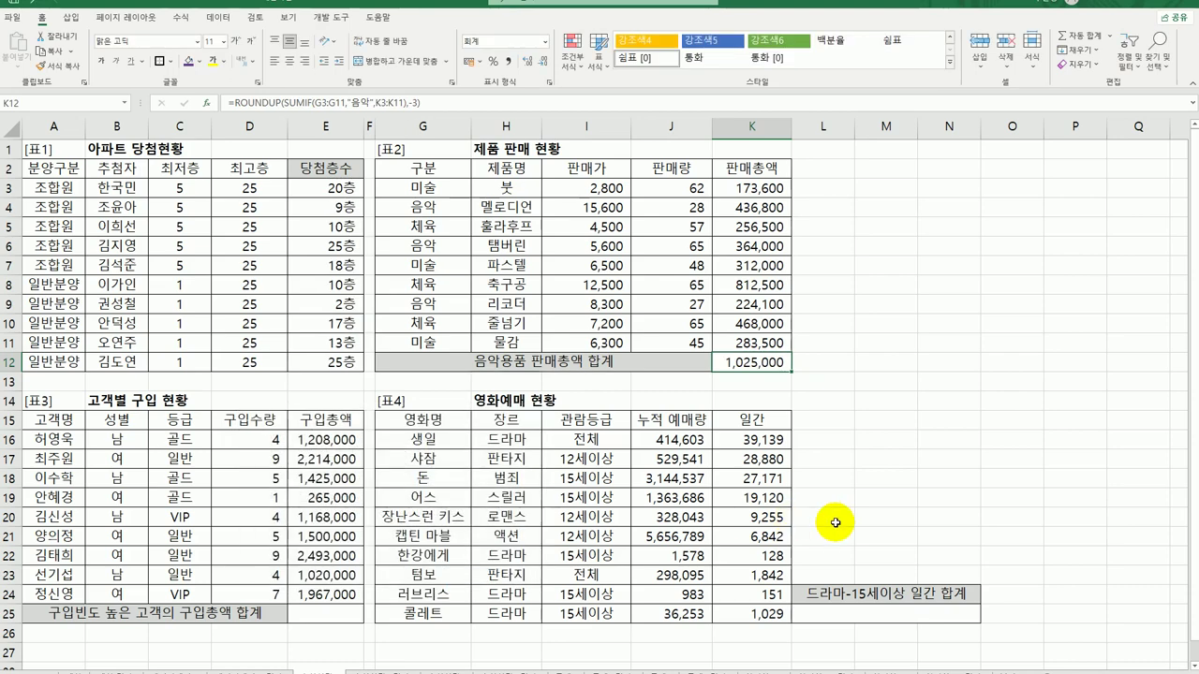
- Enter =MODE.SNGL(D16:D24) in E25 to find the most frequent 구입수량 value in 표3
{"action": "left_click", "coordinate": [343, 612]}
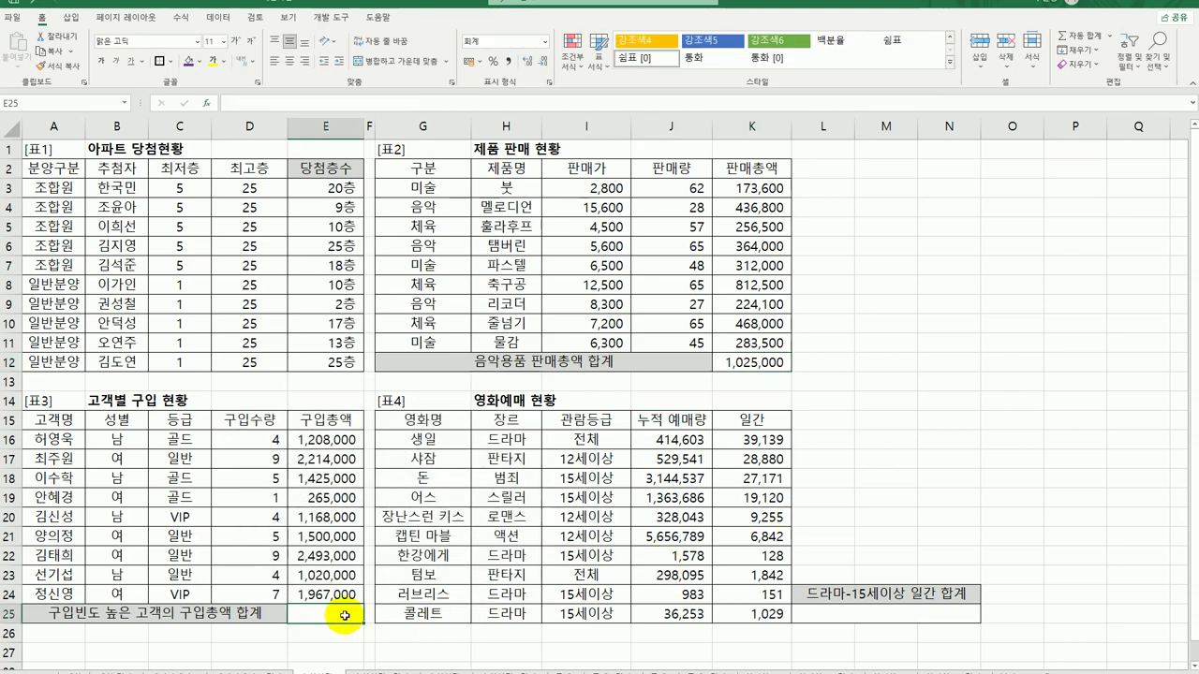
{"action": "key", "text": "ctrl+c"}
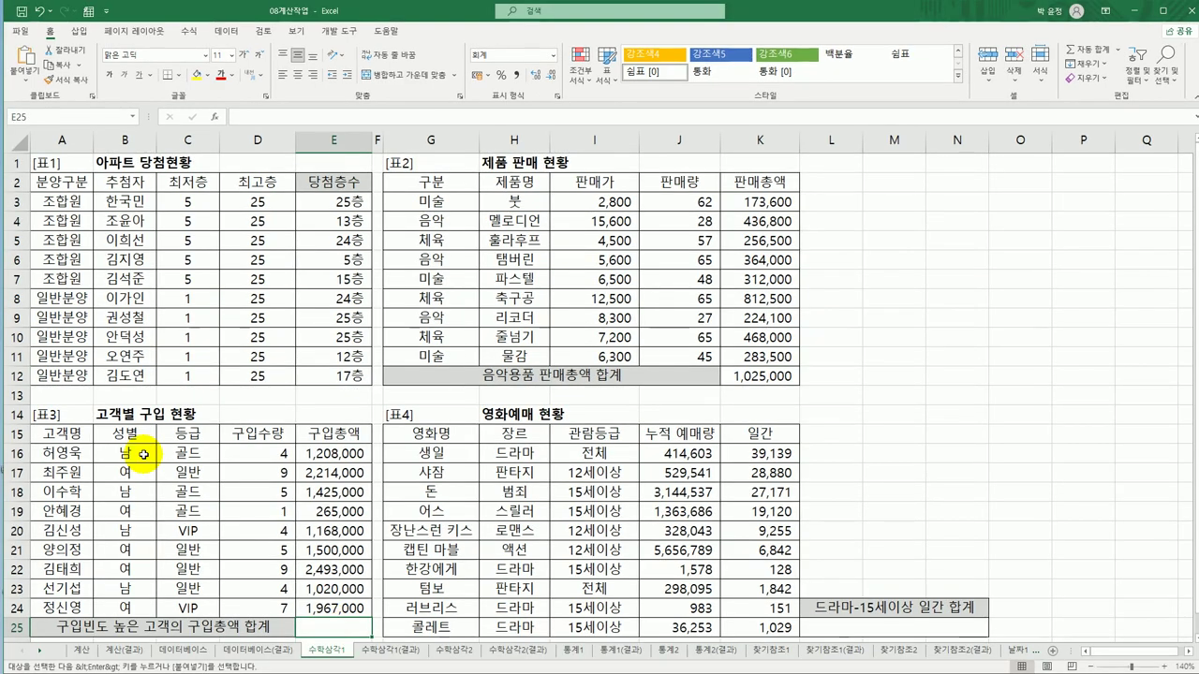
{"action": "left_click_drag", "start_coordinate": [260, 454], "coordinate": [251, 602]}
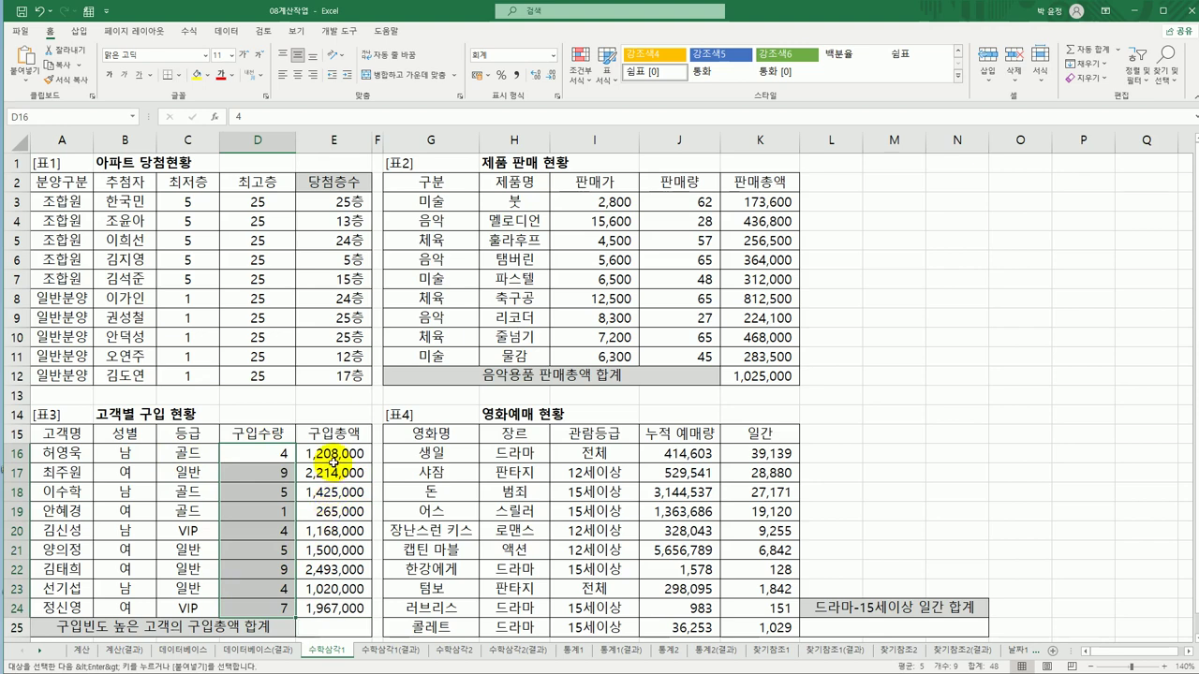
{"action": "left_click", "coordinate": [333, 454]}
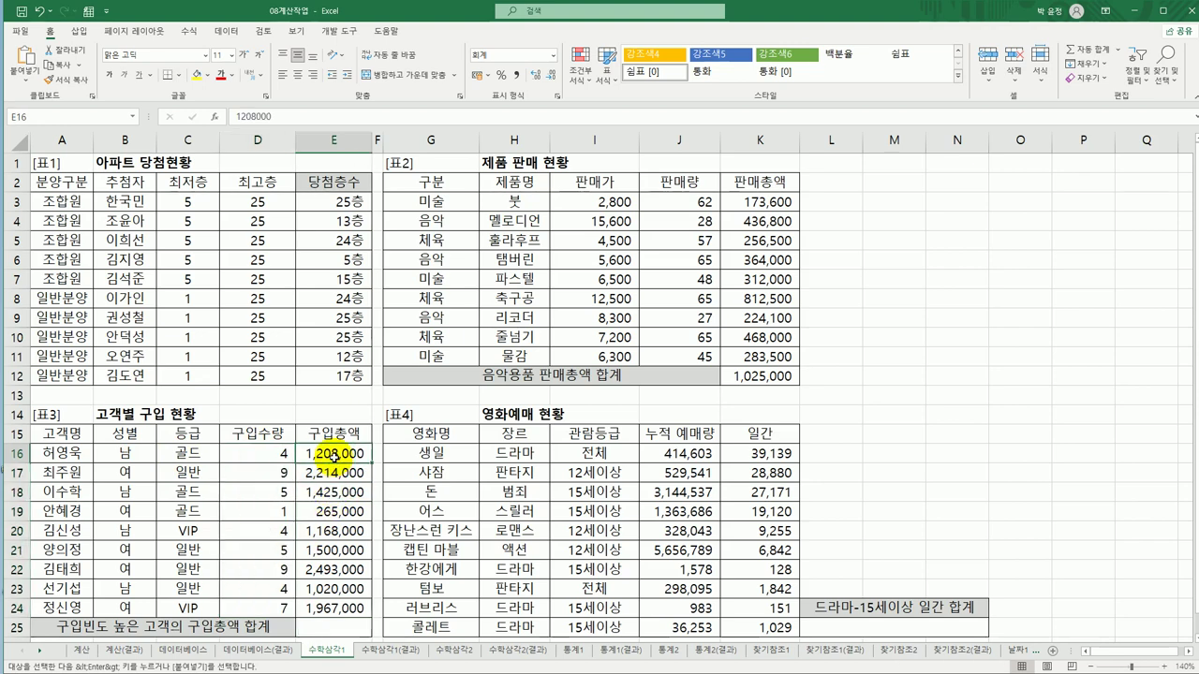
{"action": "left_click", "coordinate": [339, 627]}
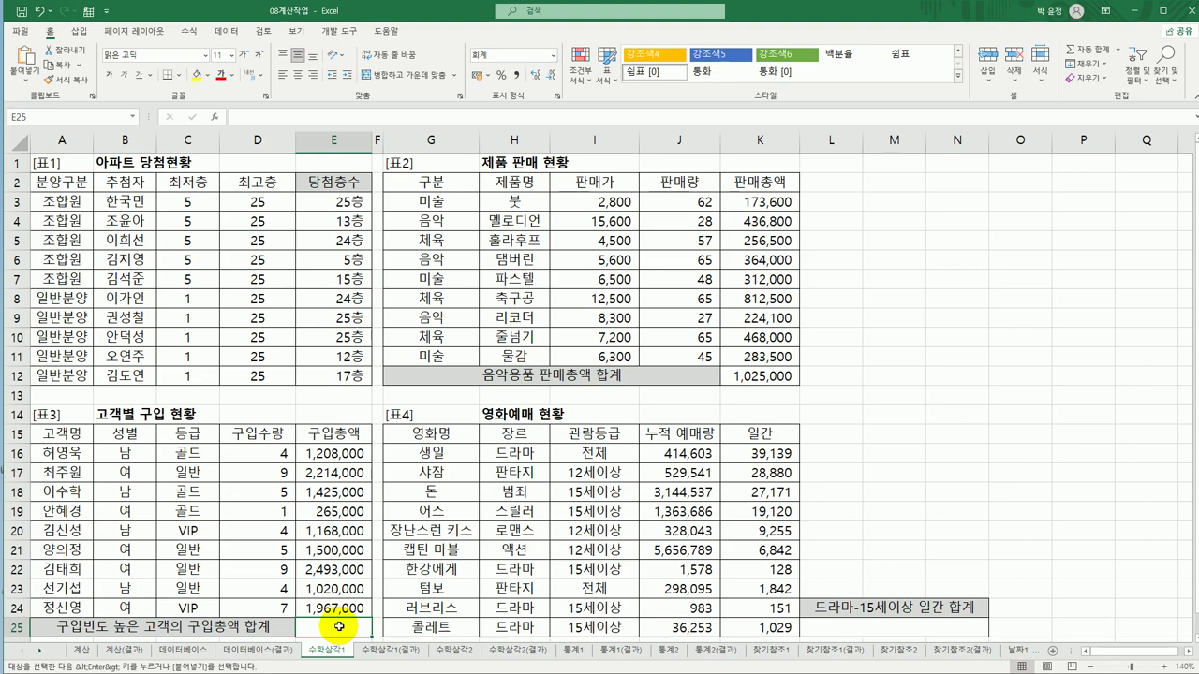
{"action": "type", "text": "="}
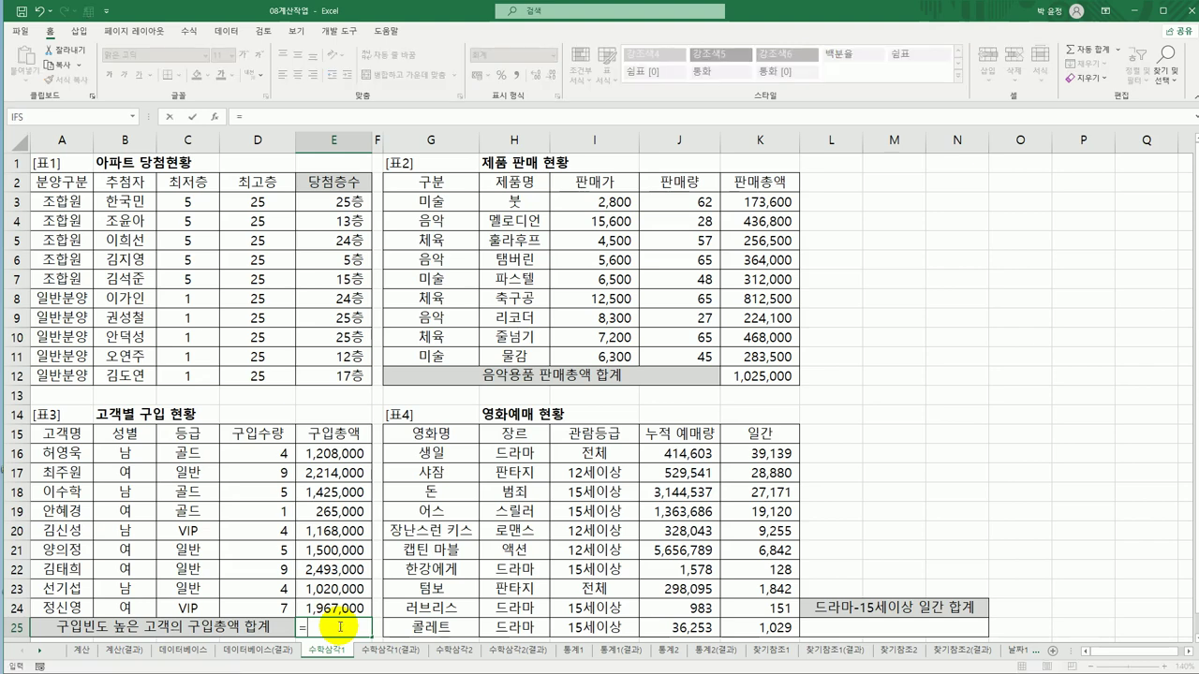
{"action": "type", "text": "mode."}
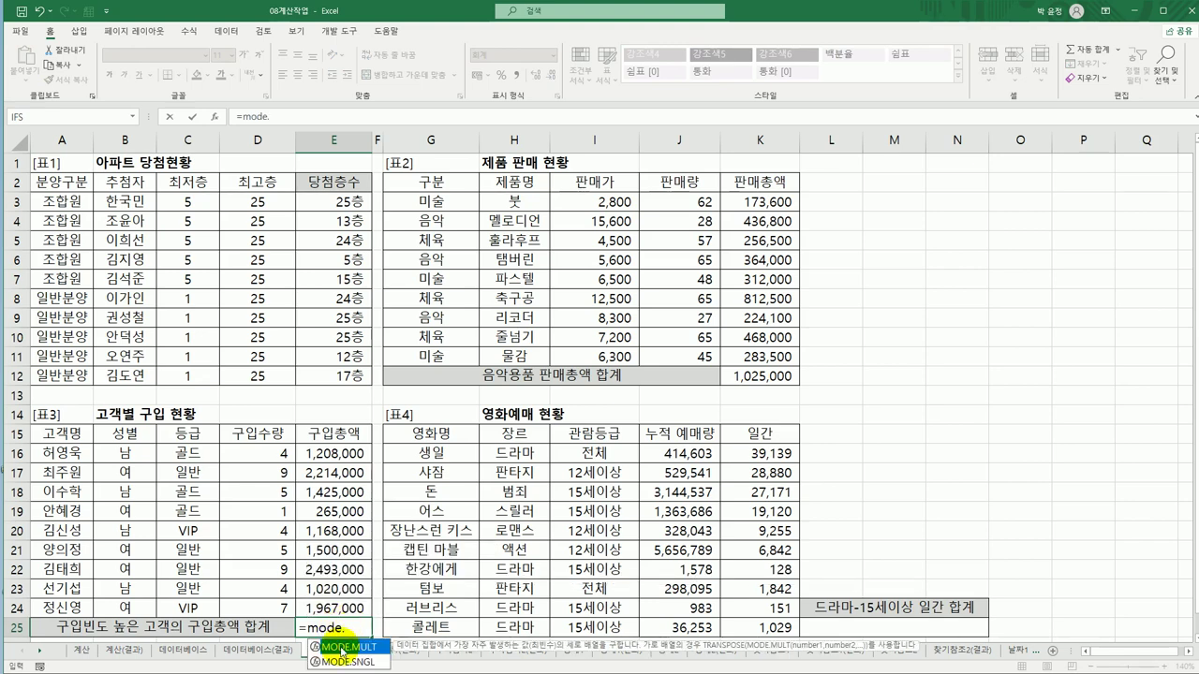
{"action": "double_click", "coordinate": [343, 662]}
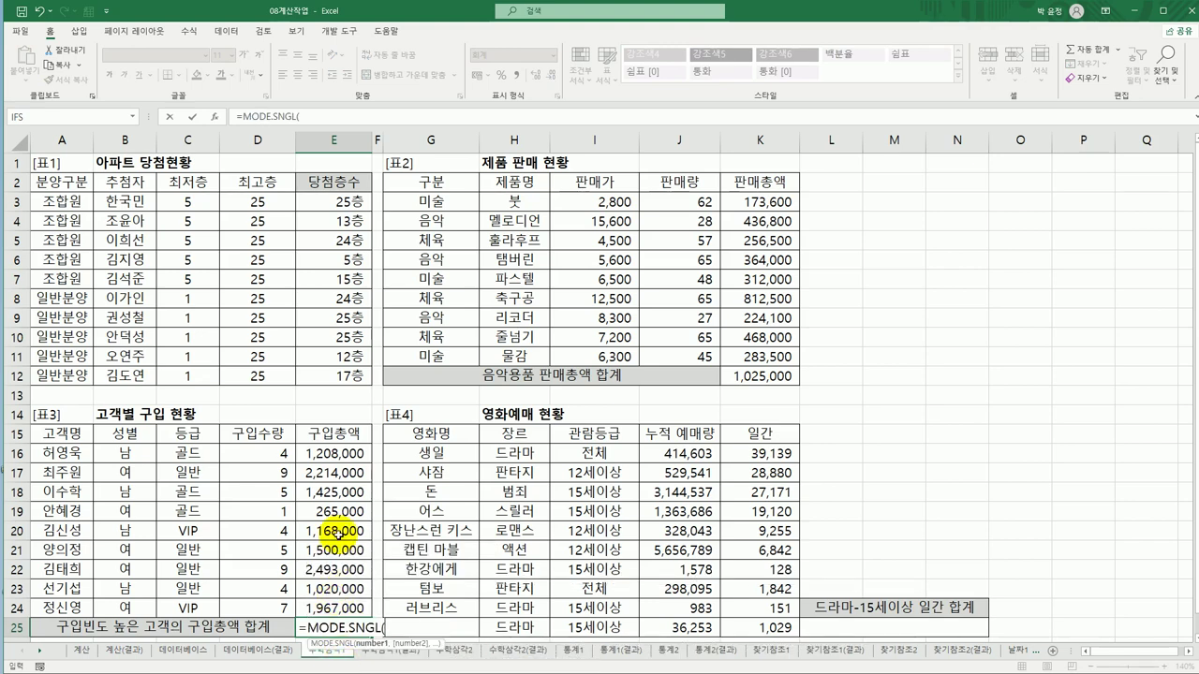
{"action": "left_click_drag", "start_coordinate": [278, 453], "coordinate": [271, 604]}
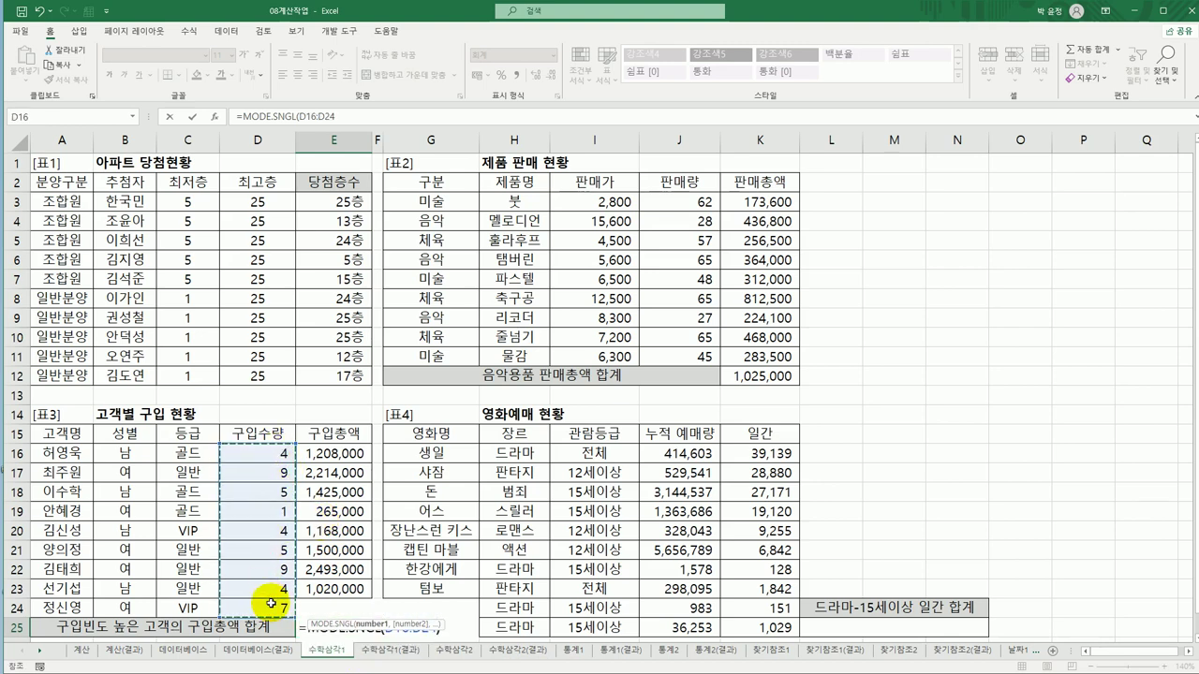
{"action": "type", "text": ")"}
{"action": "key", "text": "Return"}
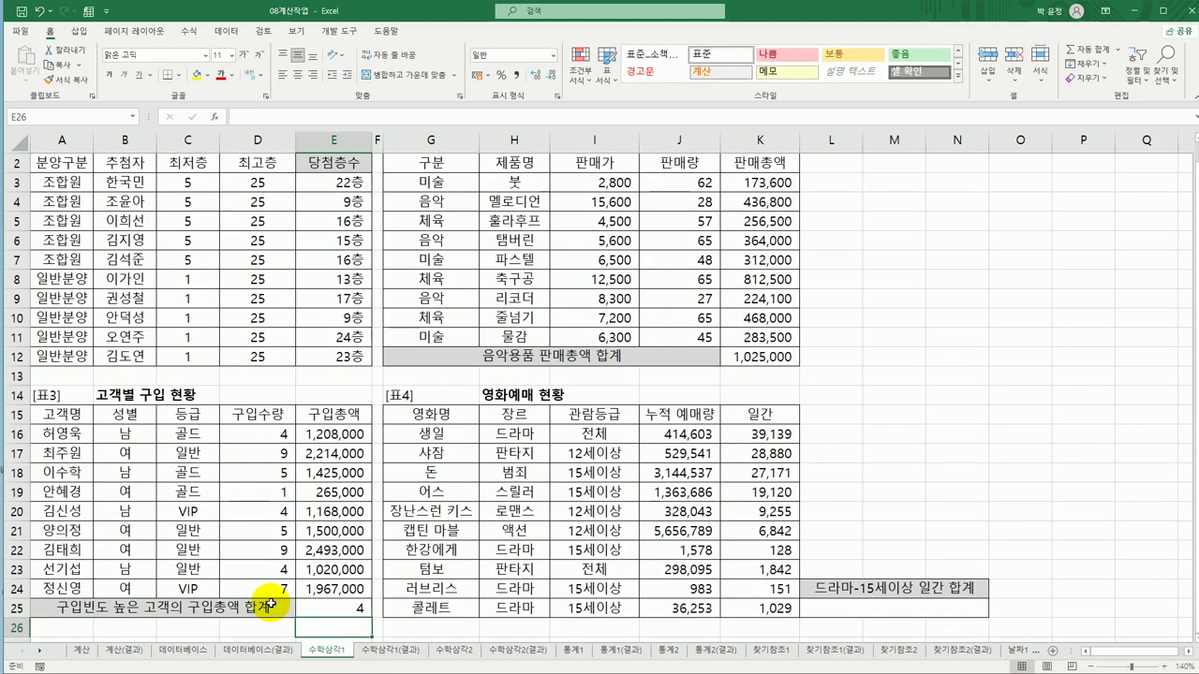
- Copy MODE.SNGL(D16:D24) from the formula in E25 and clear it, keeping only the equals sign
{"action": "left_click", "coordinate": [322, 610]}
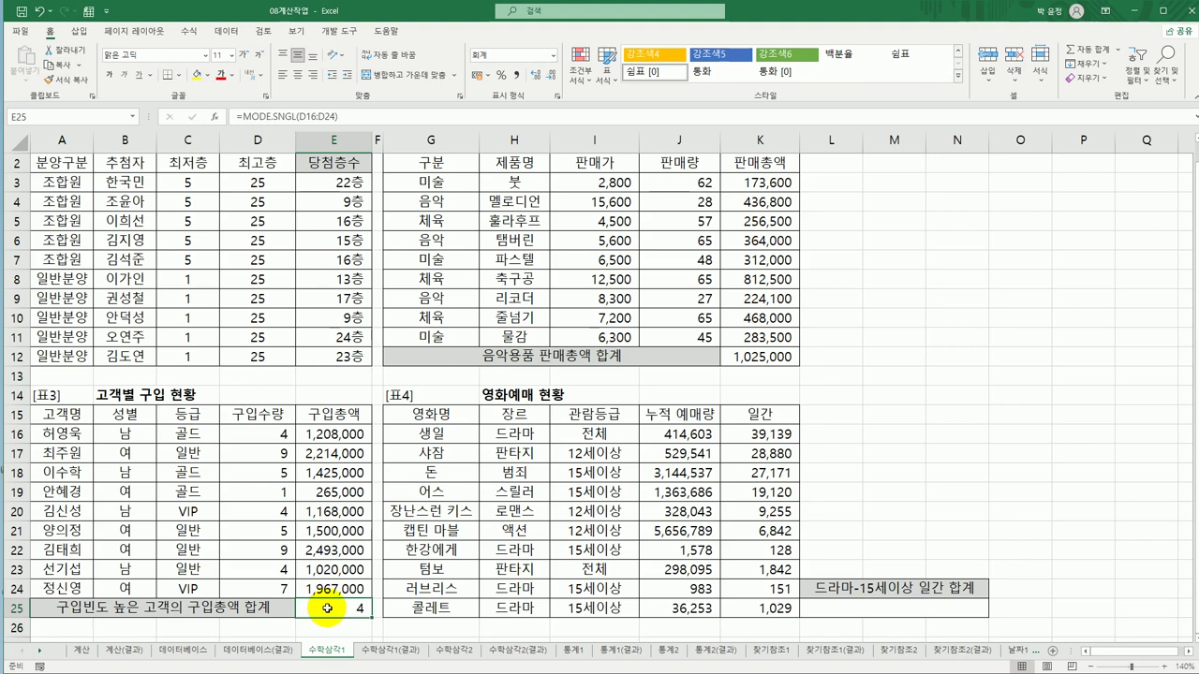
{"action": "double_click", "coordinate": [324, 610]}
{"action": "left_click_drag", "start_coordinate": [316, 607], "coordinate": [463, 618]}
{"action": "key", "text": "ctrl+c"}
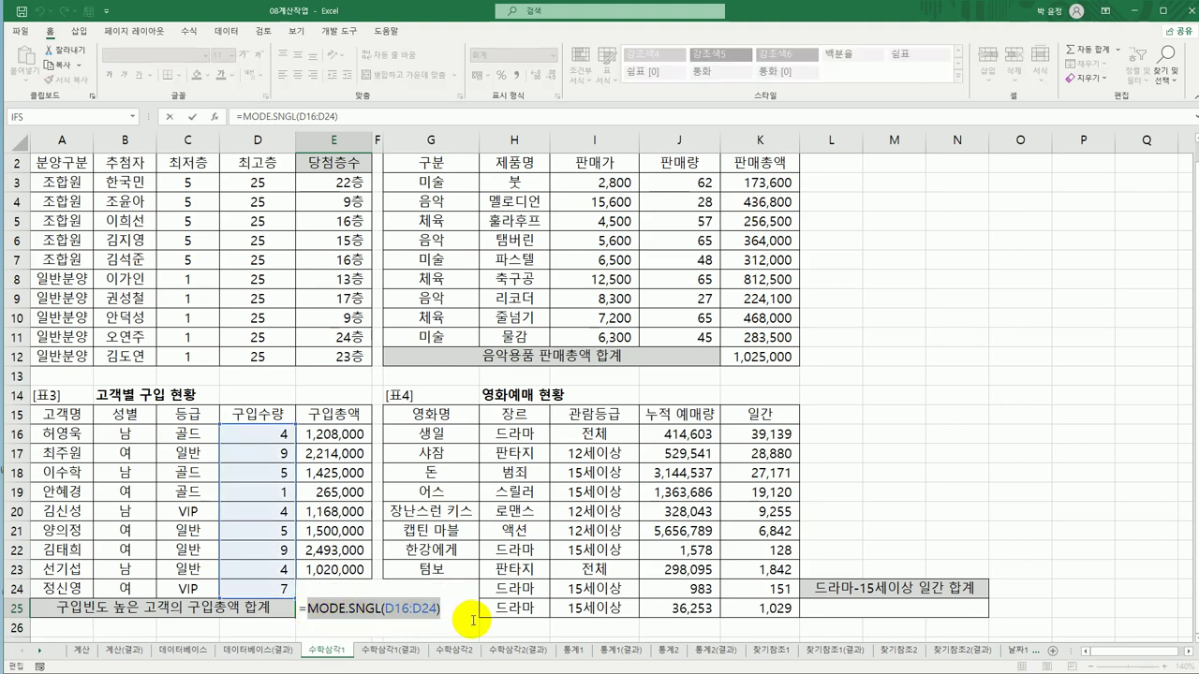
{"action": "key", "text": "Delete"}
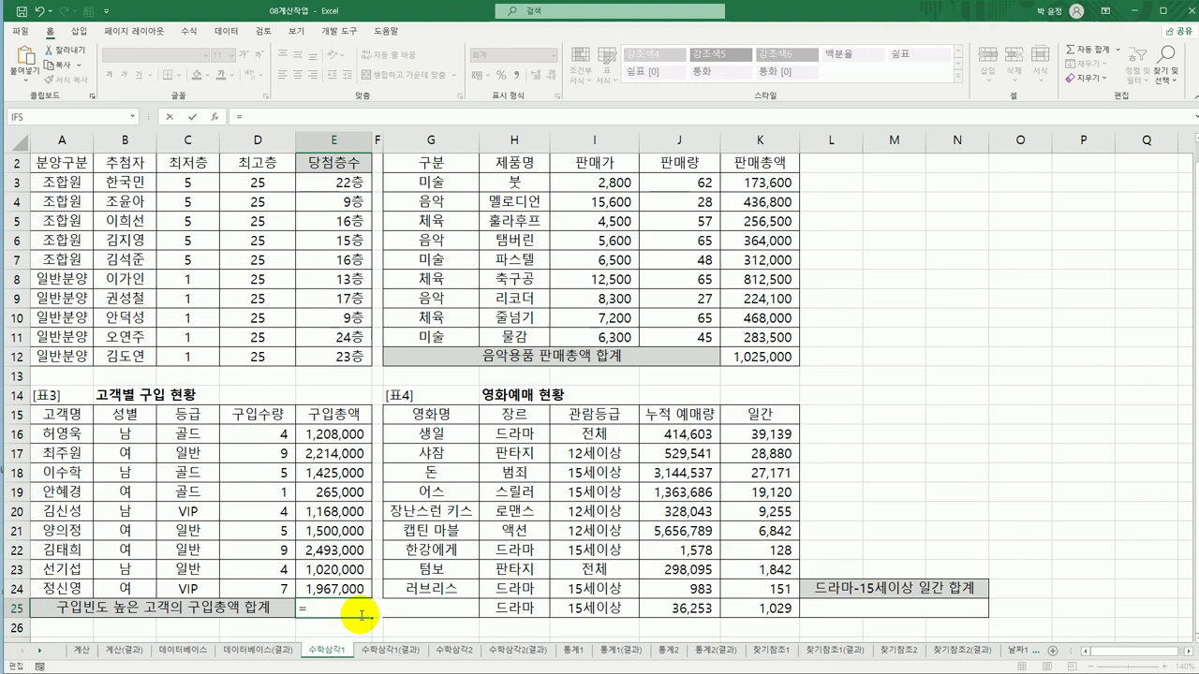
- Start a SUMIF function in E25 and set its Range argument to D16:D24
{"action": "type", "text": "sum"}
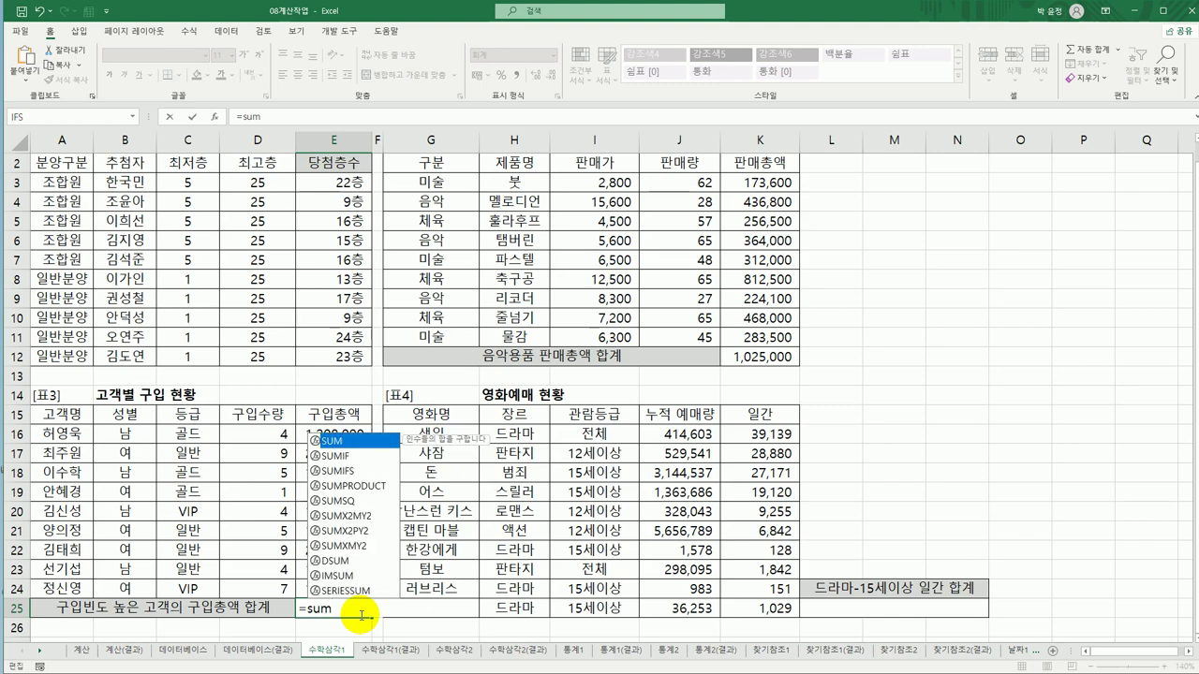
{"action": "double_click", "coordinate": [348, 456]}
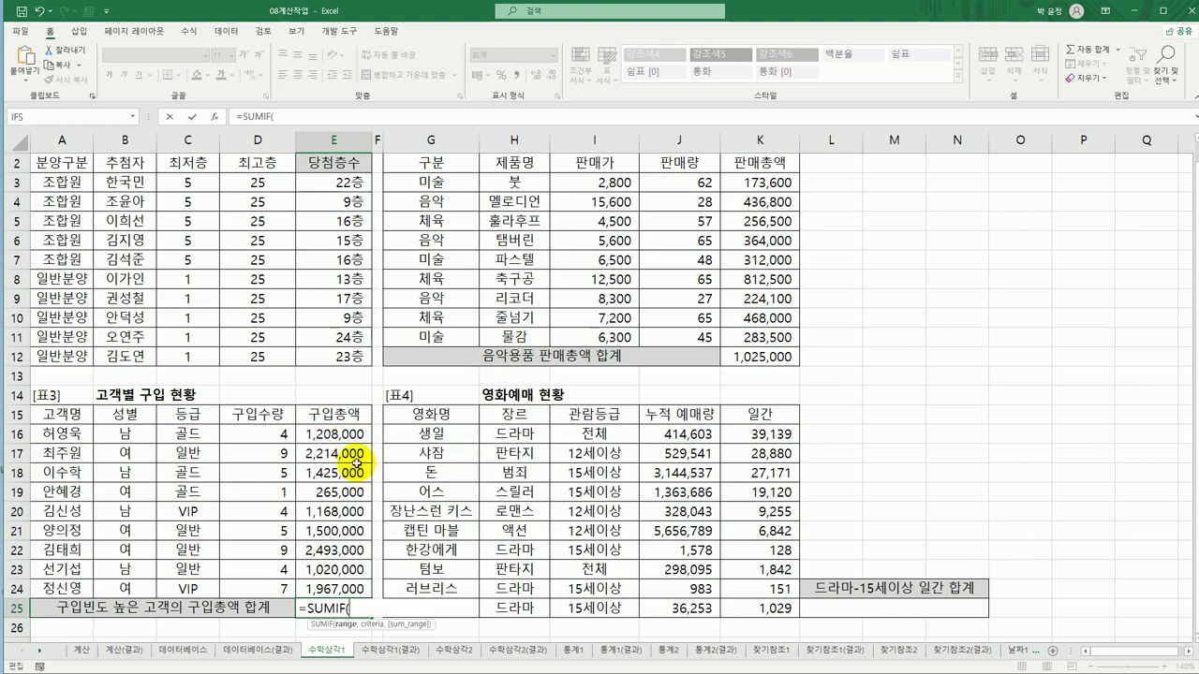
{"action": "left_click", "coordinate": [215, 116]}
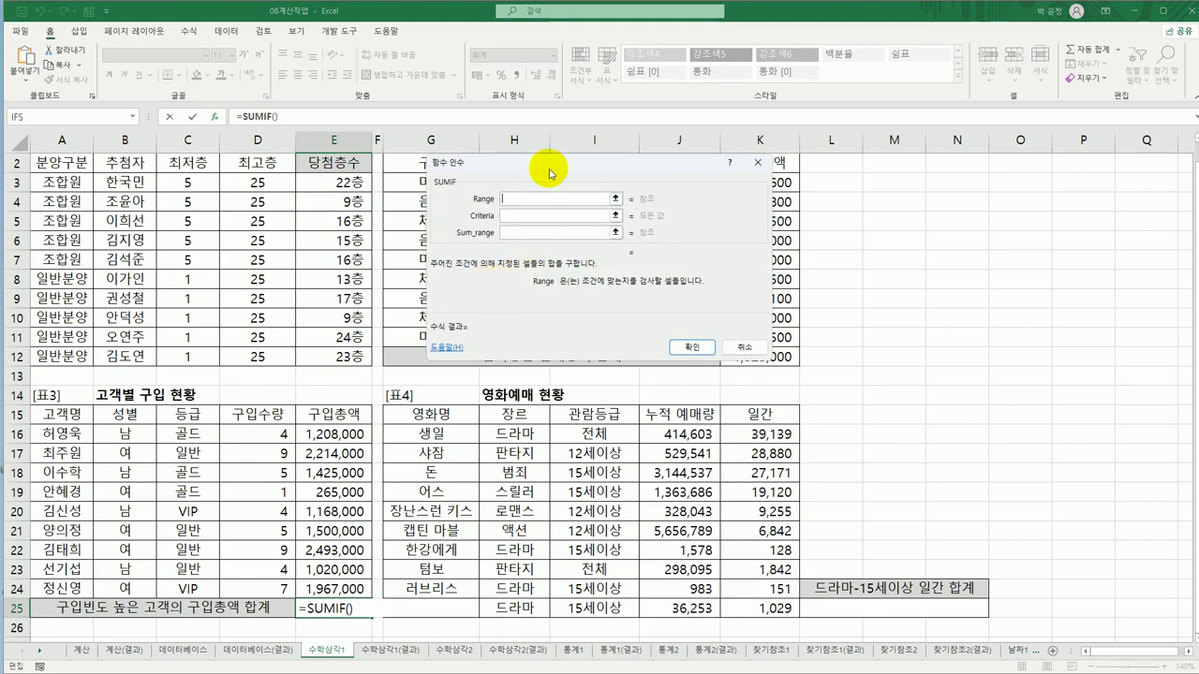
{"action": "left_click_drag", "start_coordinate": [548, 167], "coordinate": [459, 348]}
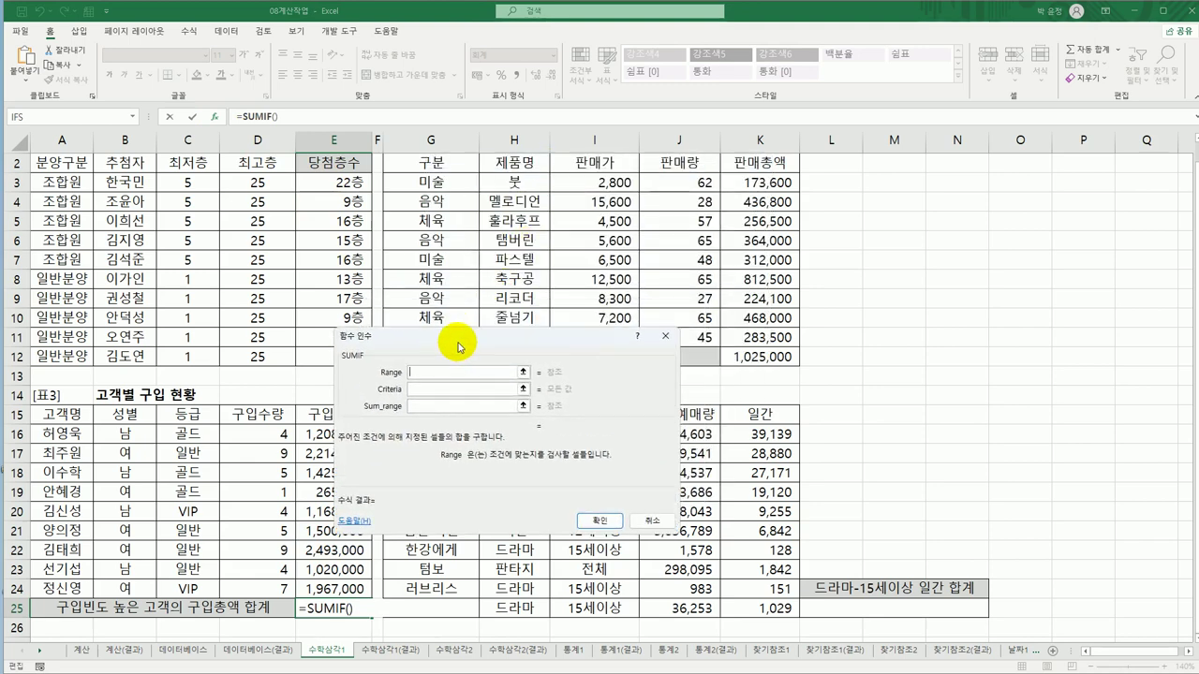
{"action": "left_click", "coordinate": [266, 437]}
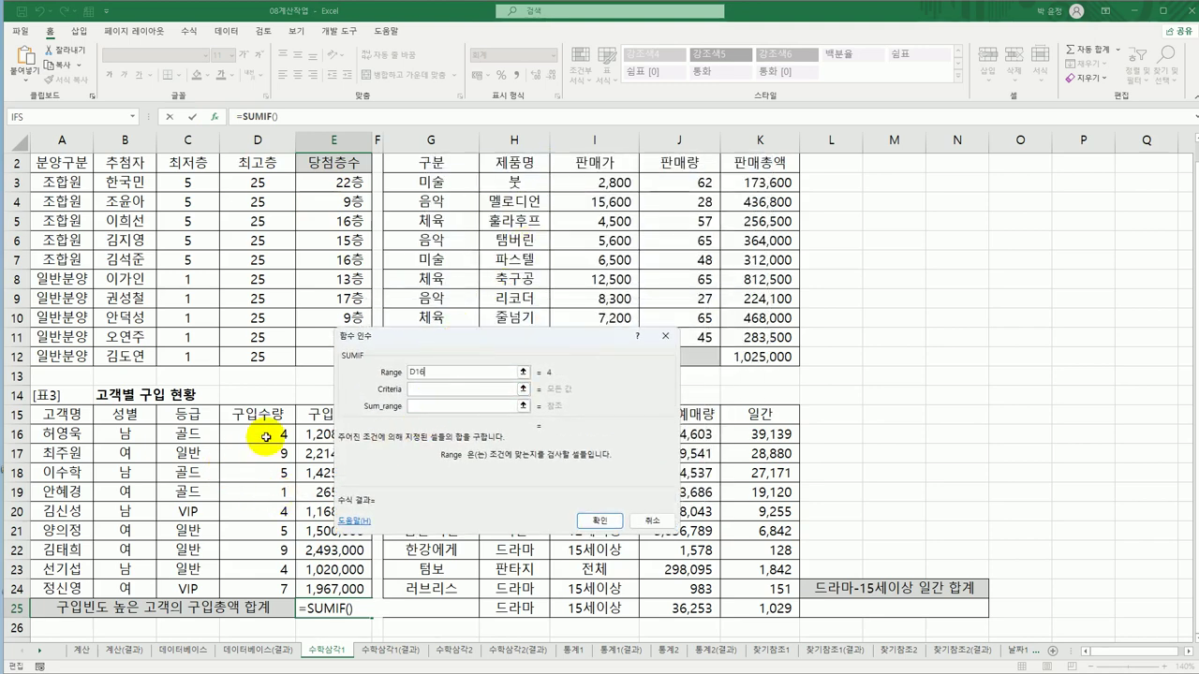
{"action": "left_click_drag", "start_coordinate": [266, 437], "coordinate": [263, 583]}
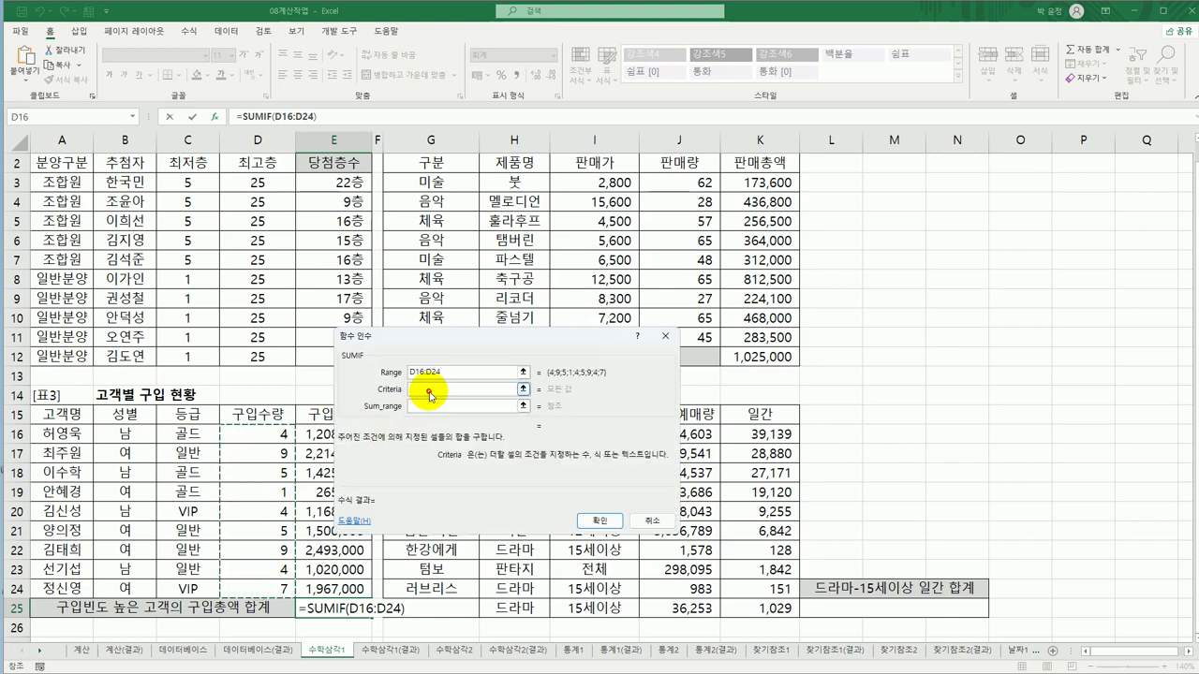
- Paste MODE.SNGL(D16:D24) as the SUMIF criteria, set the sum range to E16:E24, and complete the formula in E25
{"action": "left_click", "coordinate": [430, 393]}
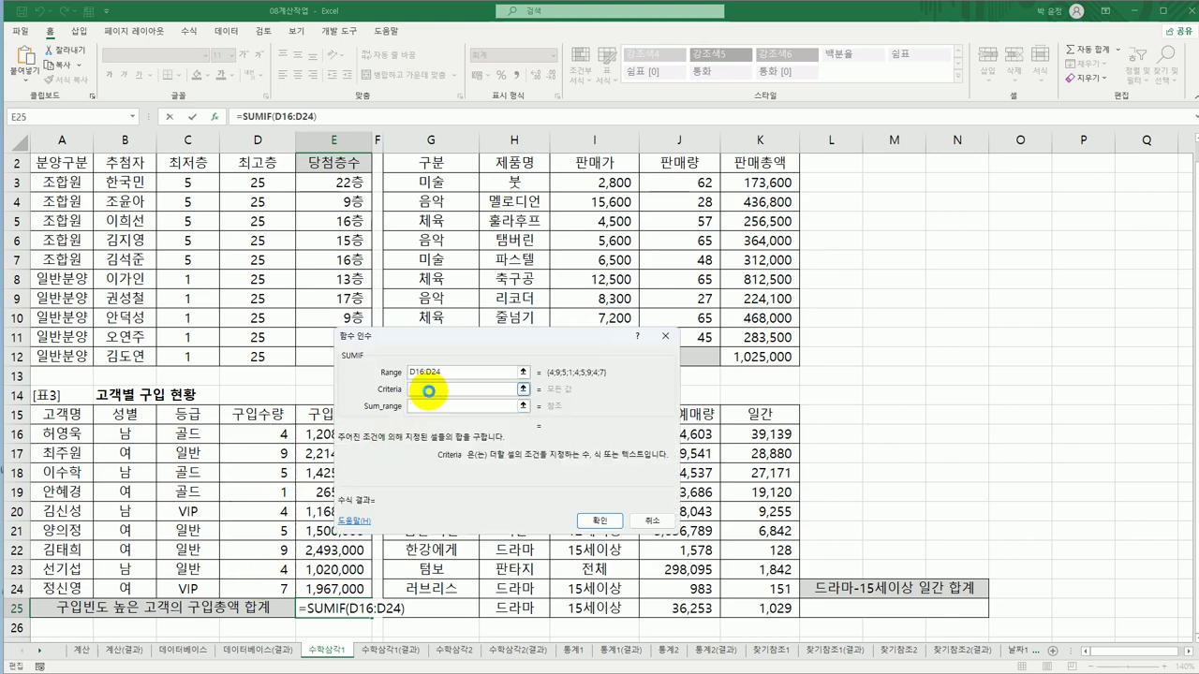
{"action": "key", "text": "ctrl+v"}
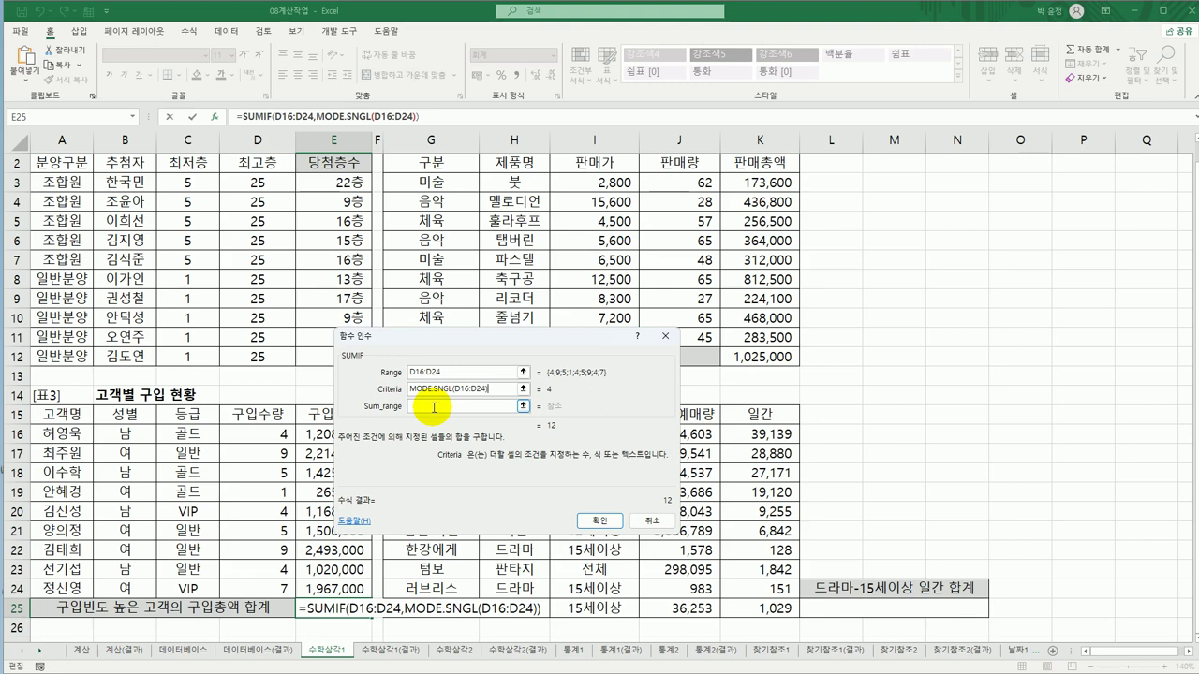
{"action": "left_click", "coordinate": [434, 407]}
{"action": "left_click_drag", "start_coordinate": [435, 335], "coordinate": [496, 310]}
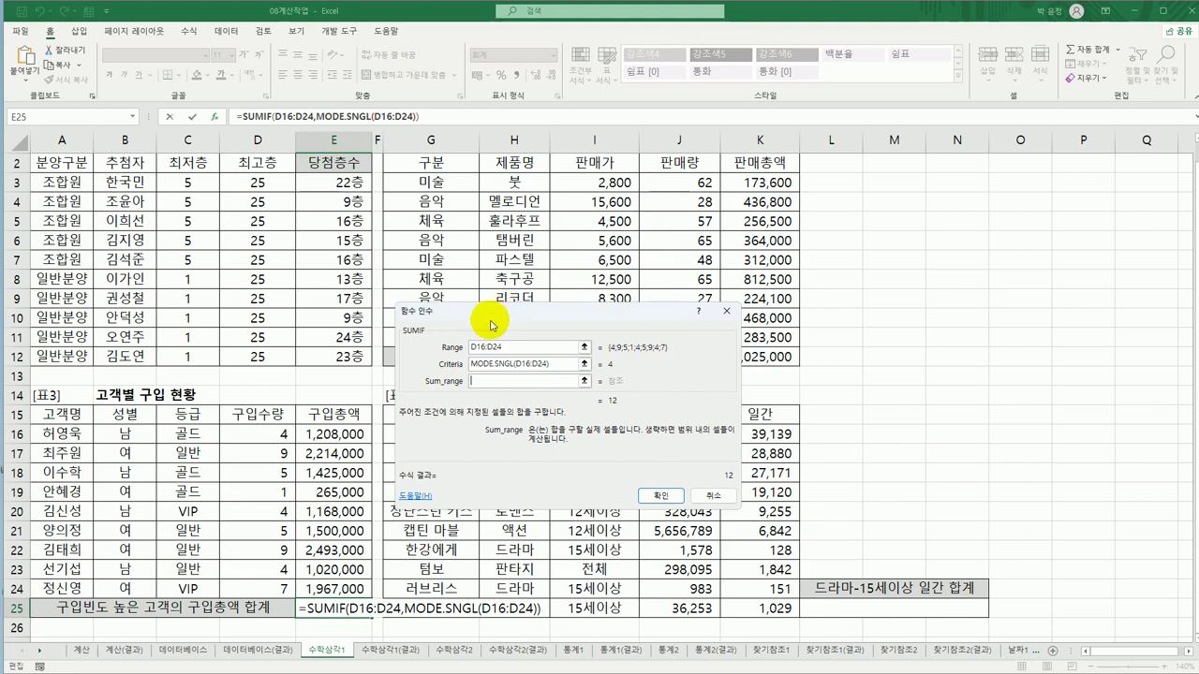
{"action": "left_click_drag", "start_coordinate": [345, 438], "coordinate": [348, 587]}
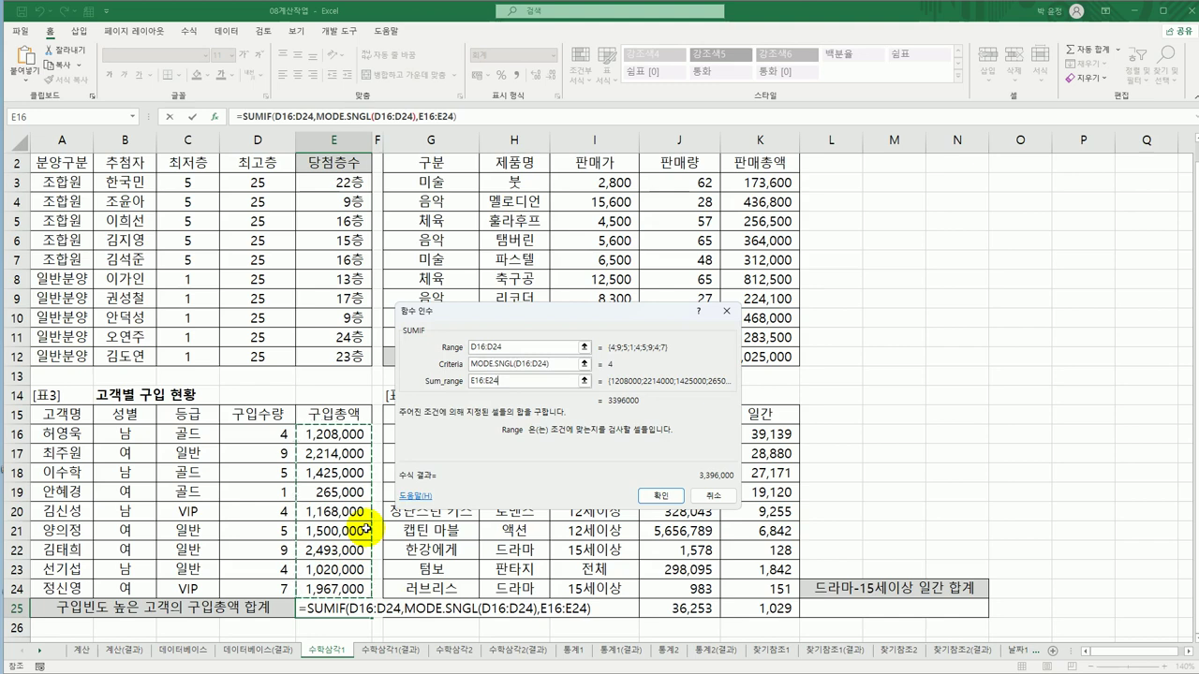
{"action": "left_click", "coordinate": [659, 495]}
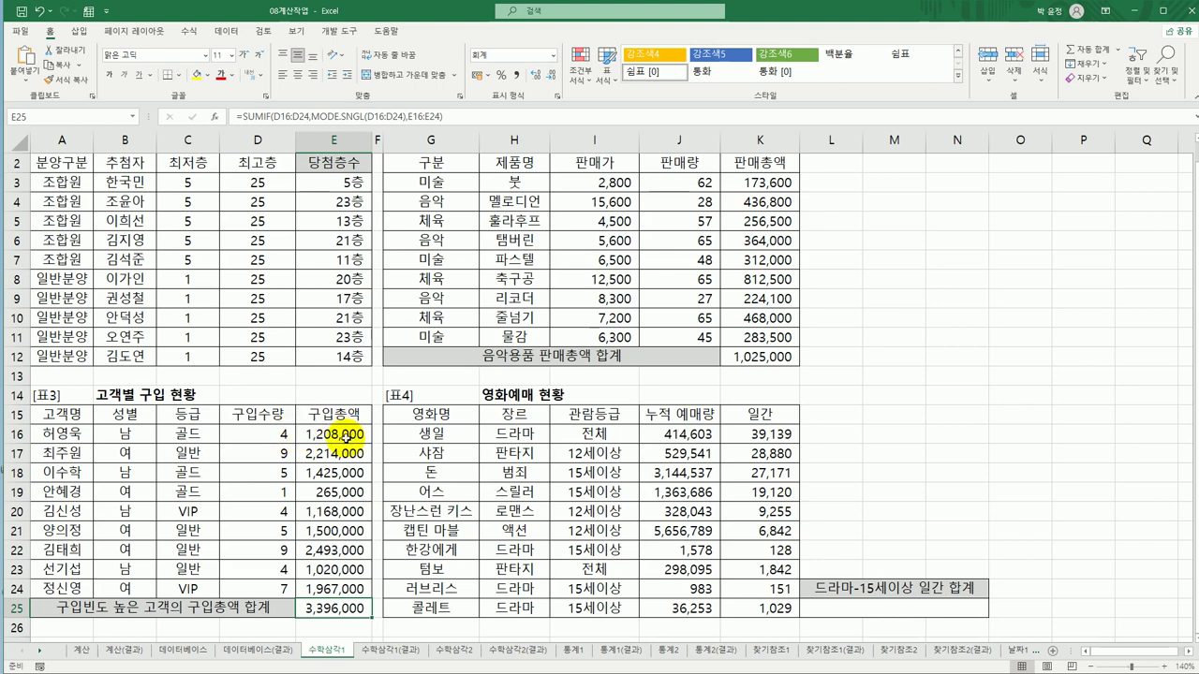
- Check the total in E25 by selecting the purchase totals E16, E20 and E23 of the customers with 구입수량 4
{"action": "left_click", "coordinate": [346, 435]}
{"action": "left_click", "coordinate": [331, 511], "text": "ctrl"}
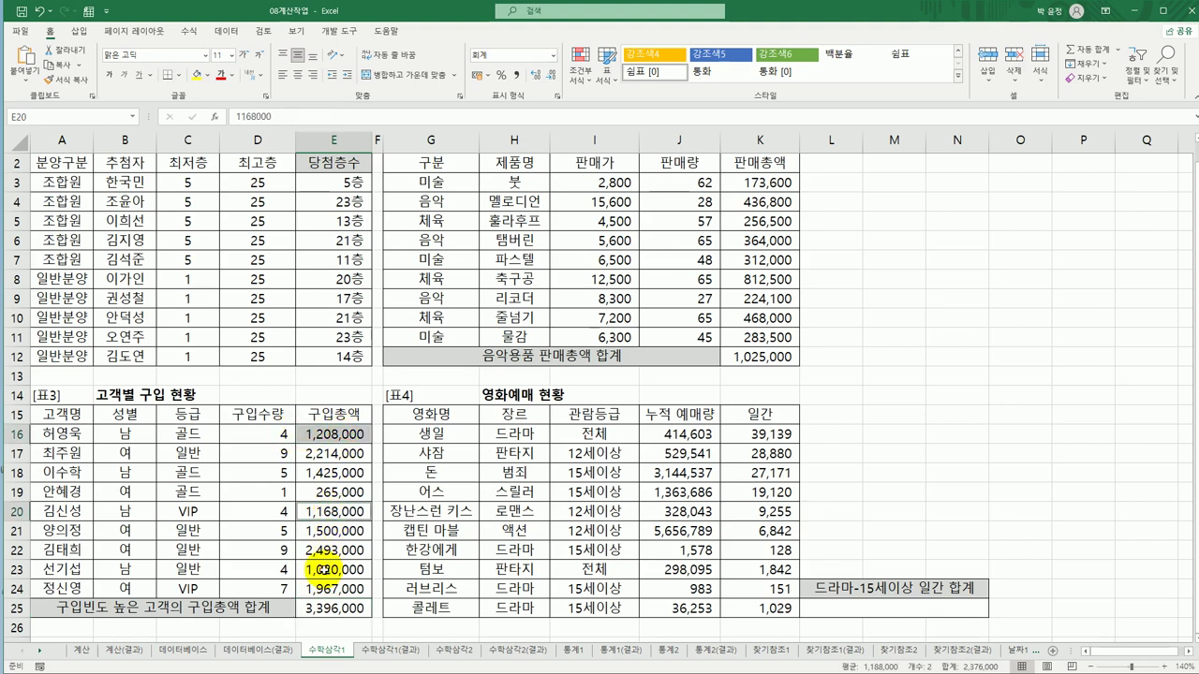
{"action": "left_click", "coordinate": [323, 571], "text": "ctrl"}
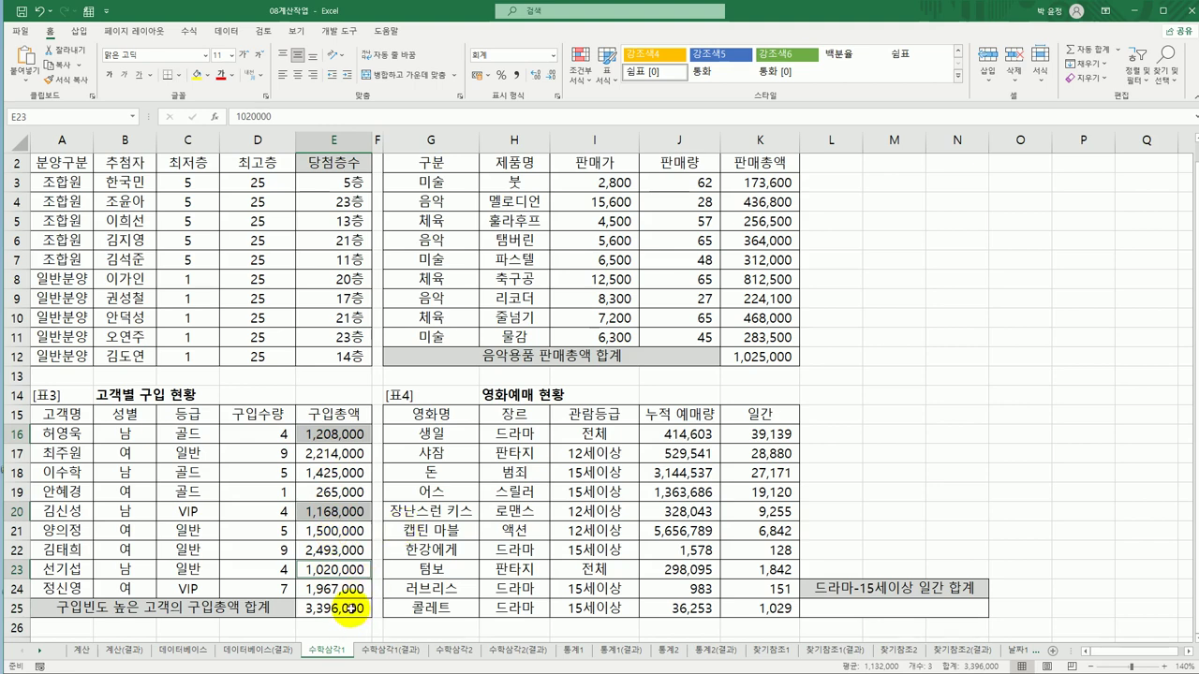
{"action": "left_click", "coordinate": [348, 609]}
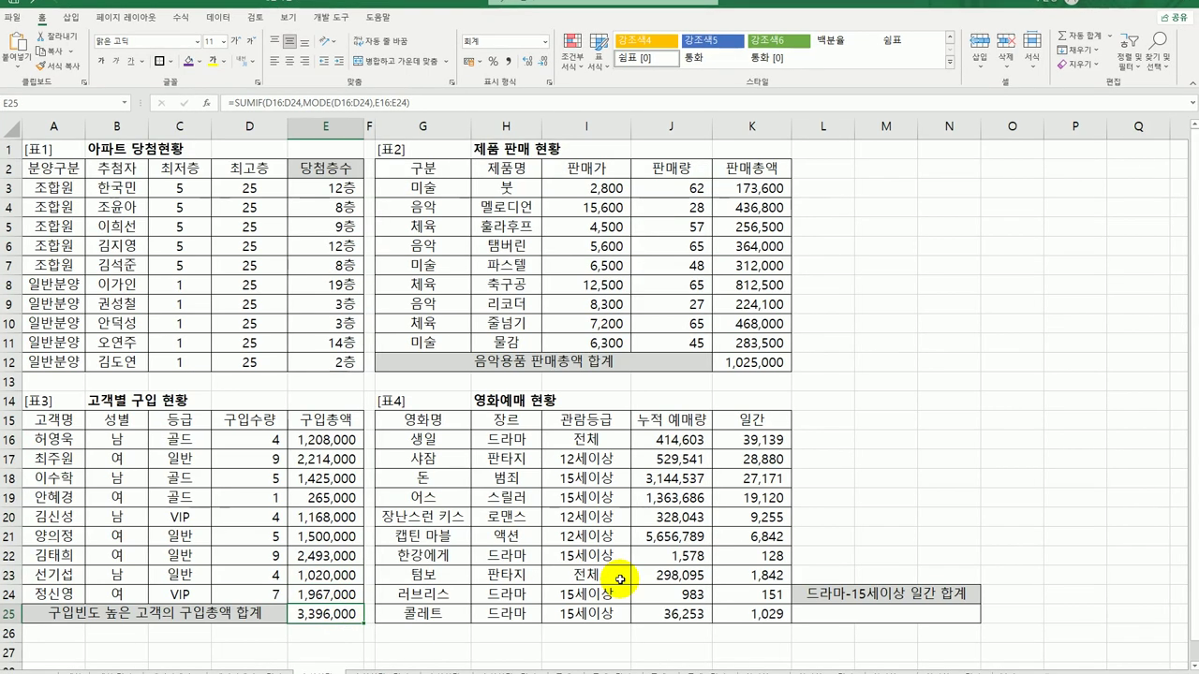
- Examine the 장르, 관람등급 and 일간 columns of 표4 that the conditional sum for L25 depends on
{"action": "left_click", "coordinate": [850, 617]}
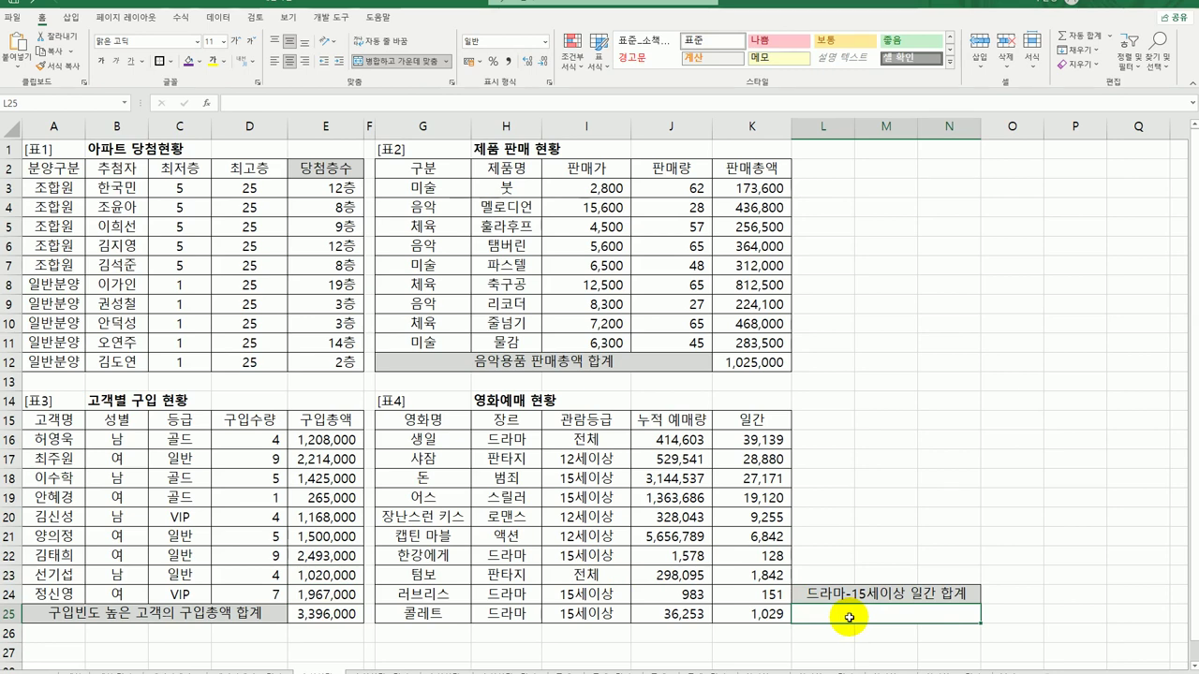
{"action": "left_click", "coordinate": [499, 440]}
{"action": "left_click_drag", "start_coordinate": [499, 440], "coordinate": [494, 618]}
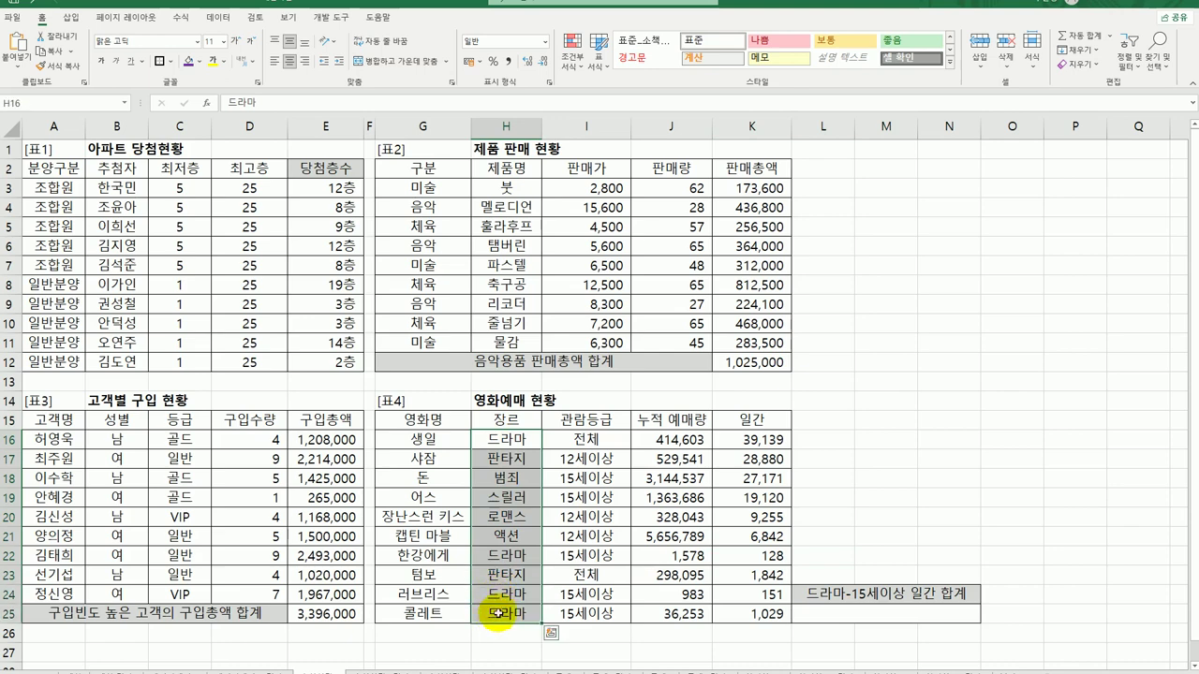
{"action": "left_click", "coordinate": [609, 444]}
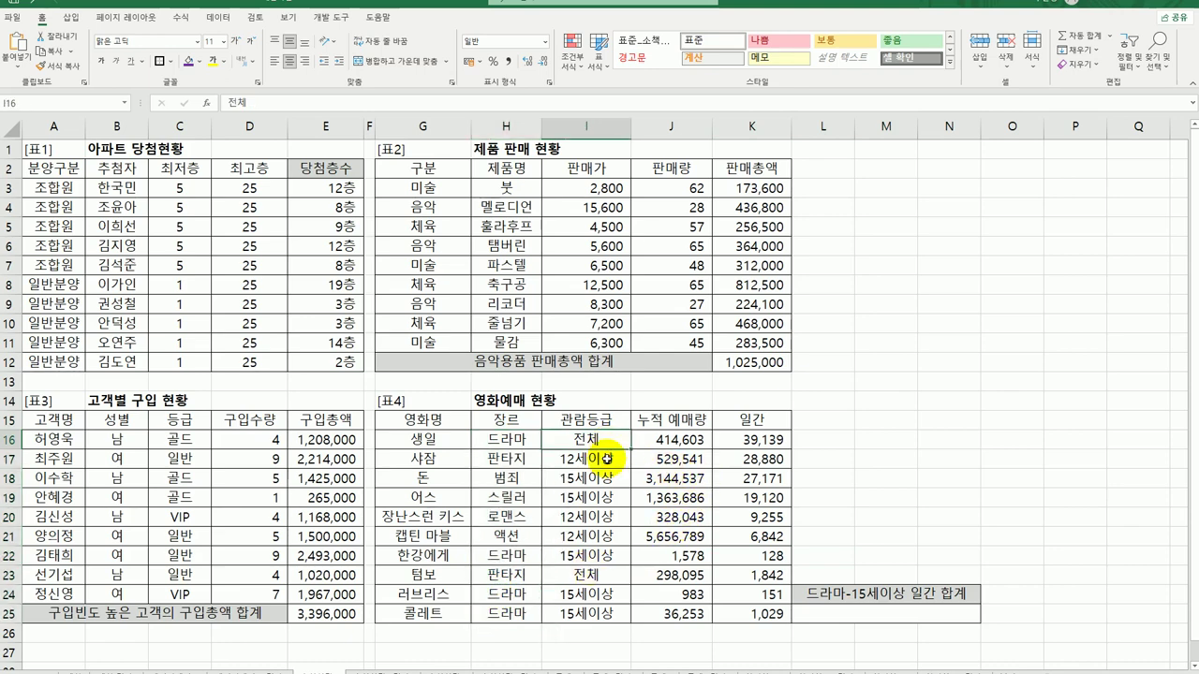
{"action": "left_click", "coordinate": [598, 482]}
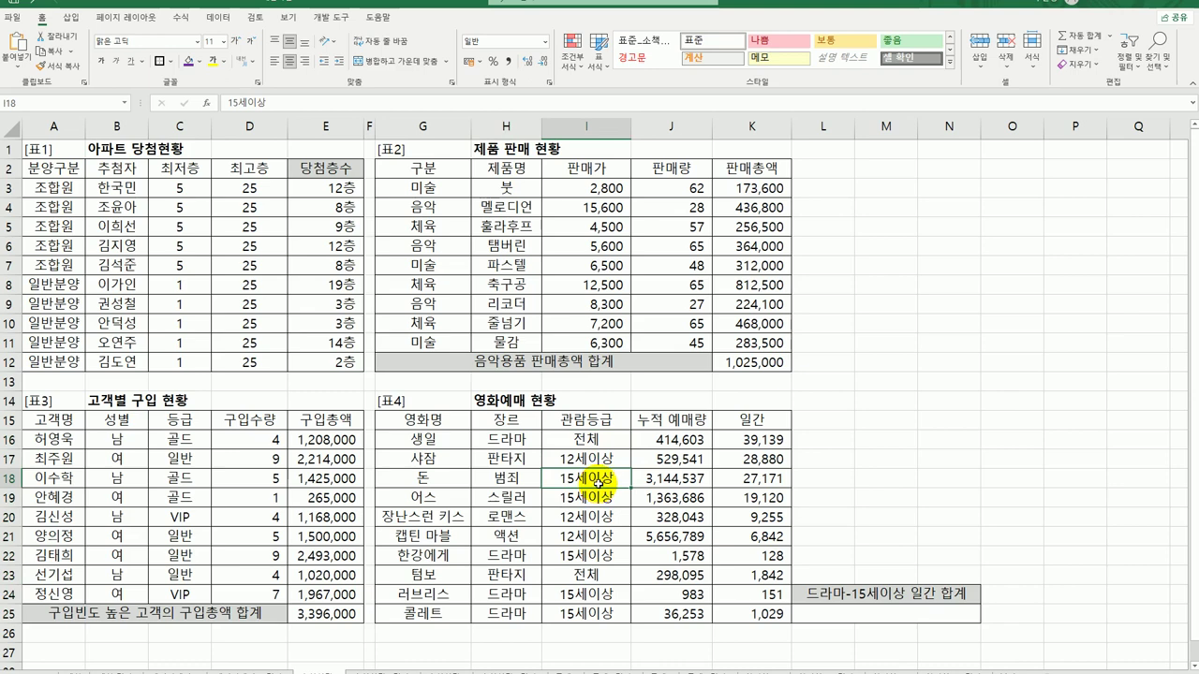
{"action": "left_click", "coordinate": [752, 478]}
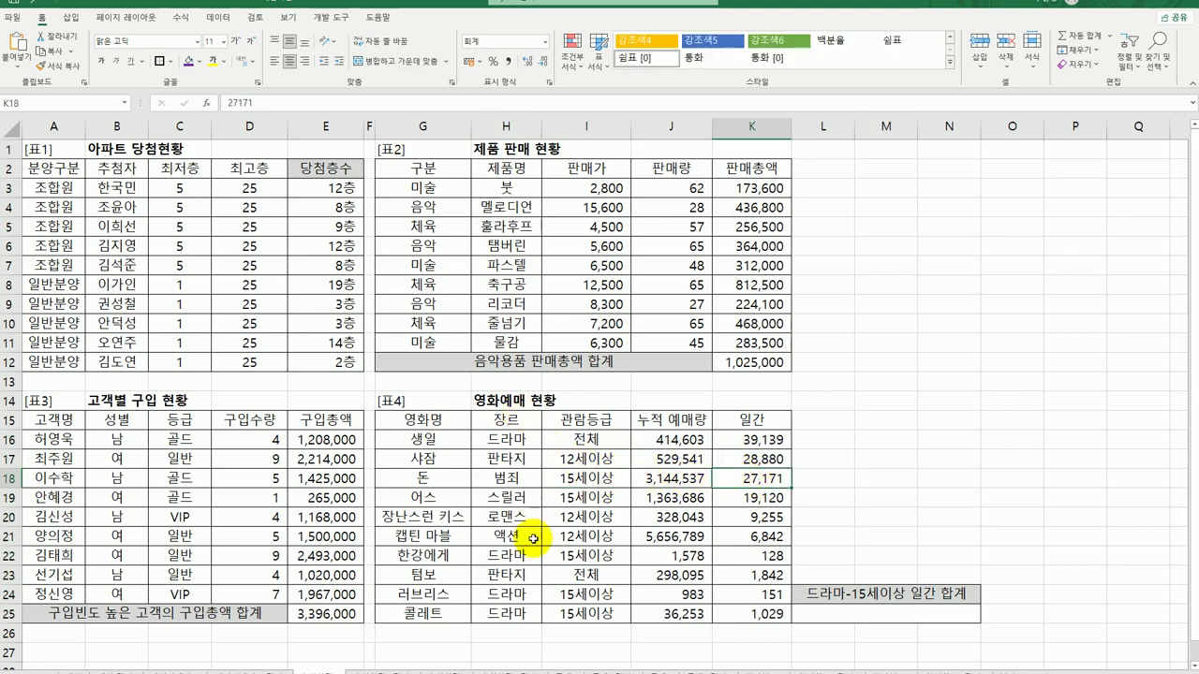
- Identify the 표4 rows with genre 드라마 and rating 15세이상, selecting them from 영화명 through 일간
{"action": "left_click", "coordinate": [518, 439]}
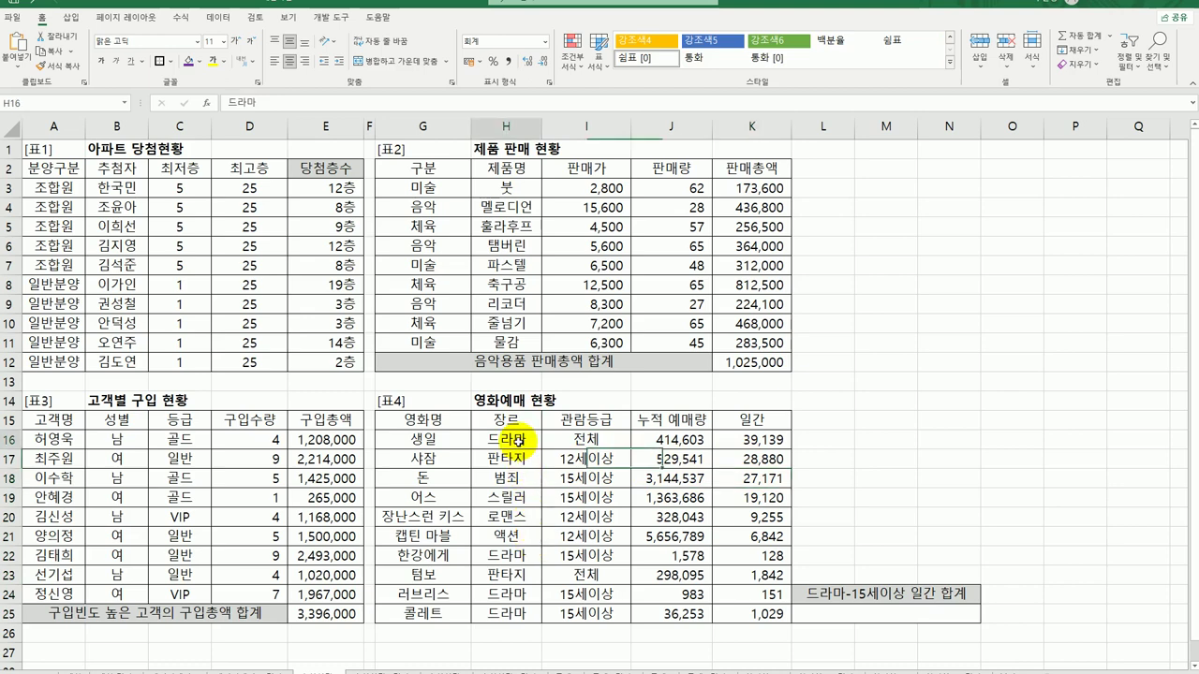
{"action": "left_click", "coordinate": [527, 555]}
{"action": "left_click_drag", "start_coordinate": [520, 594], "coordinate": [522, 612]}
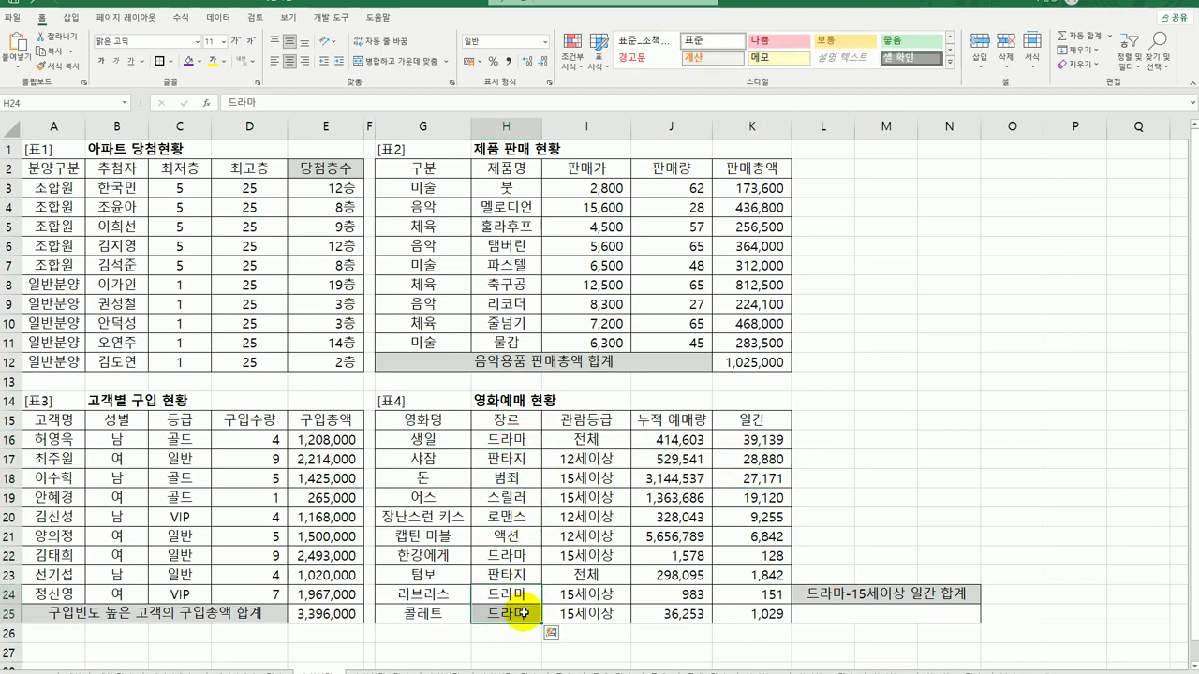
{"action": "left_click", "coordinate": [526, 558]}
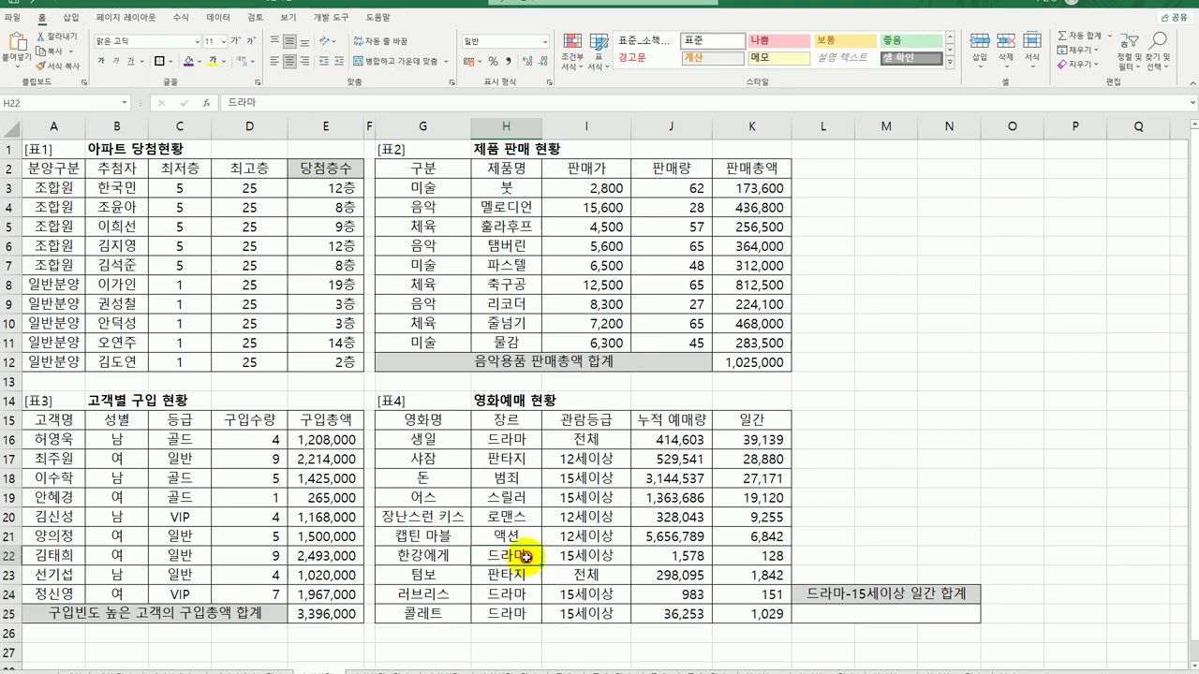
{"action": "left_click", "coordinate": [596, 560]}
{"action": "left_click_drag", "start_coordinate": [453, 557], "coordinate": [742, 555]}
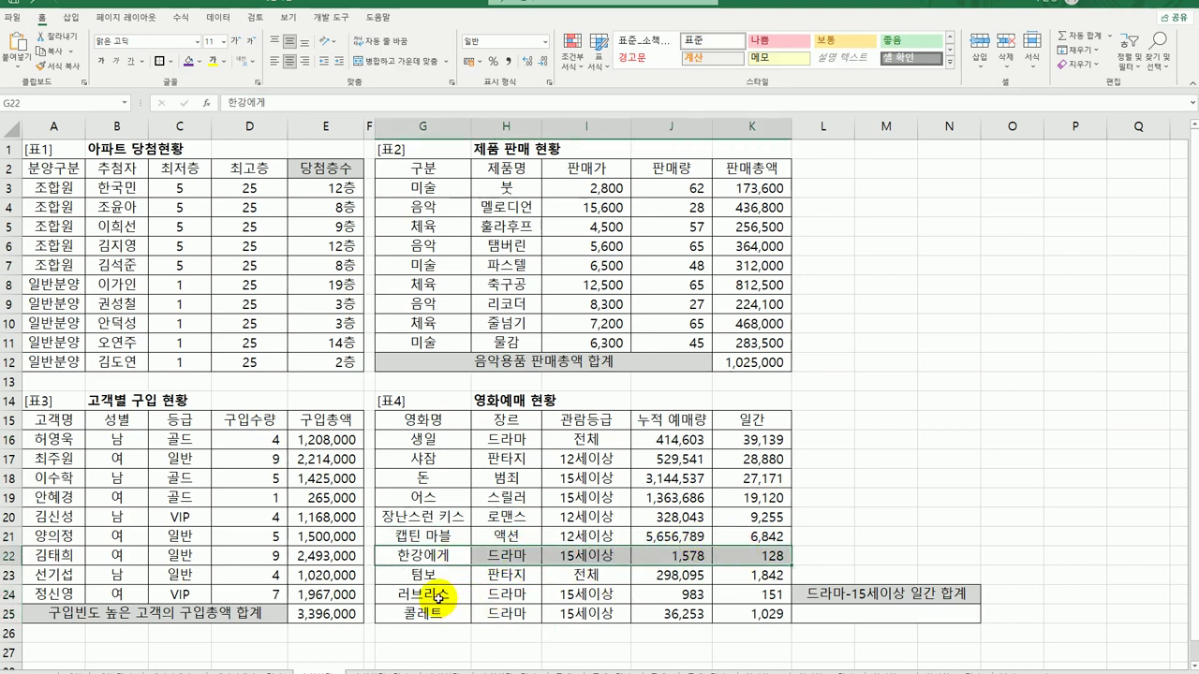
{"action": "left_click_drag", "start_coordinate": [450, 594], "coordinate": [740, 594]}
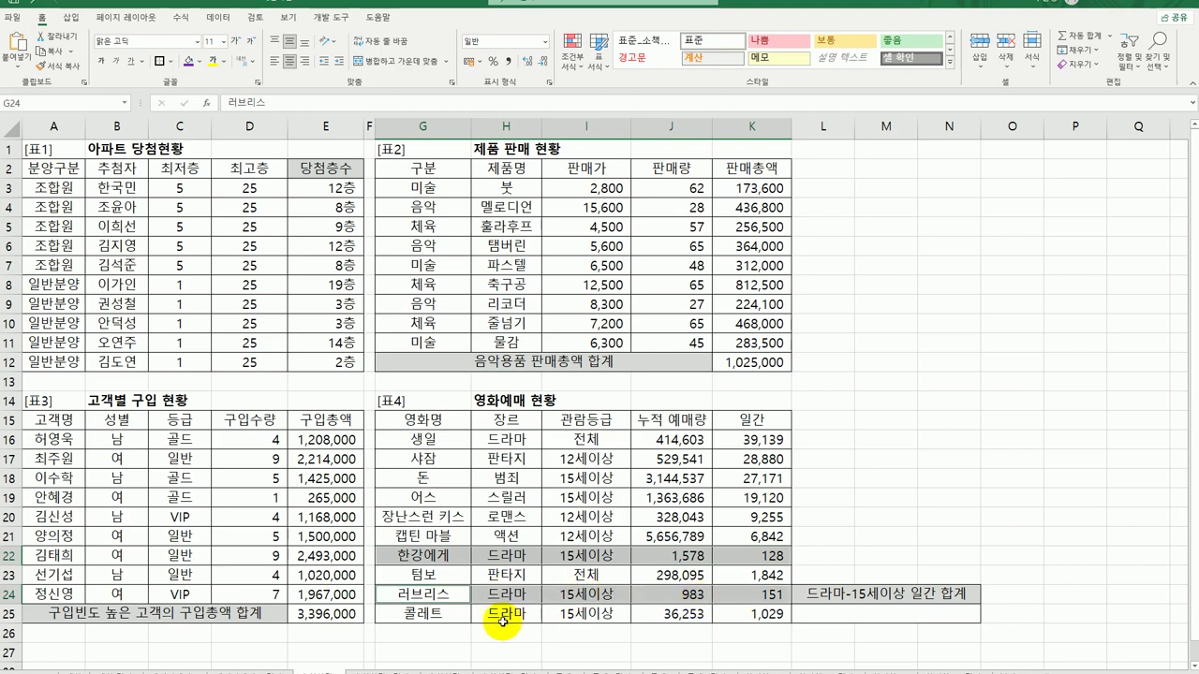
{"action": "left_click_drag", "start_coordinate": [428, 621], "coordinate": [749, 615]}
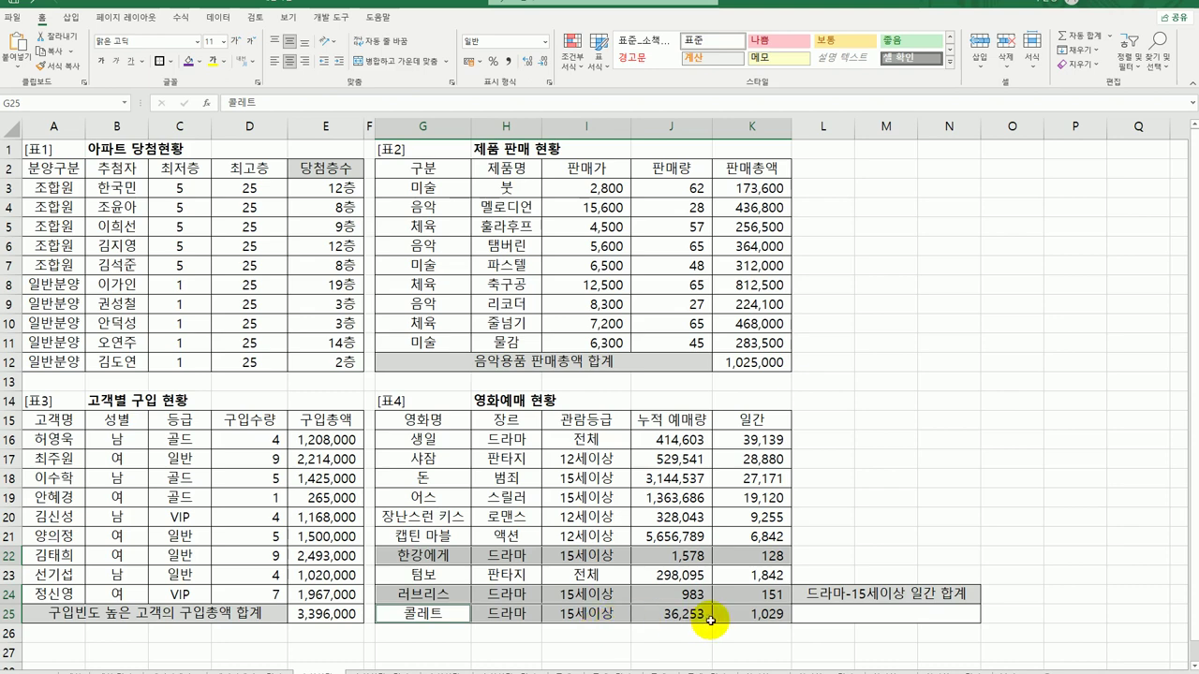
{"action": "left_click", "coordinate": [751, 616]}
- Start a SUMIFS function in L25 and set its Sum_range argument to K16:K25
{"action": "left_click", "coordinate": [832, 613]}
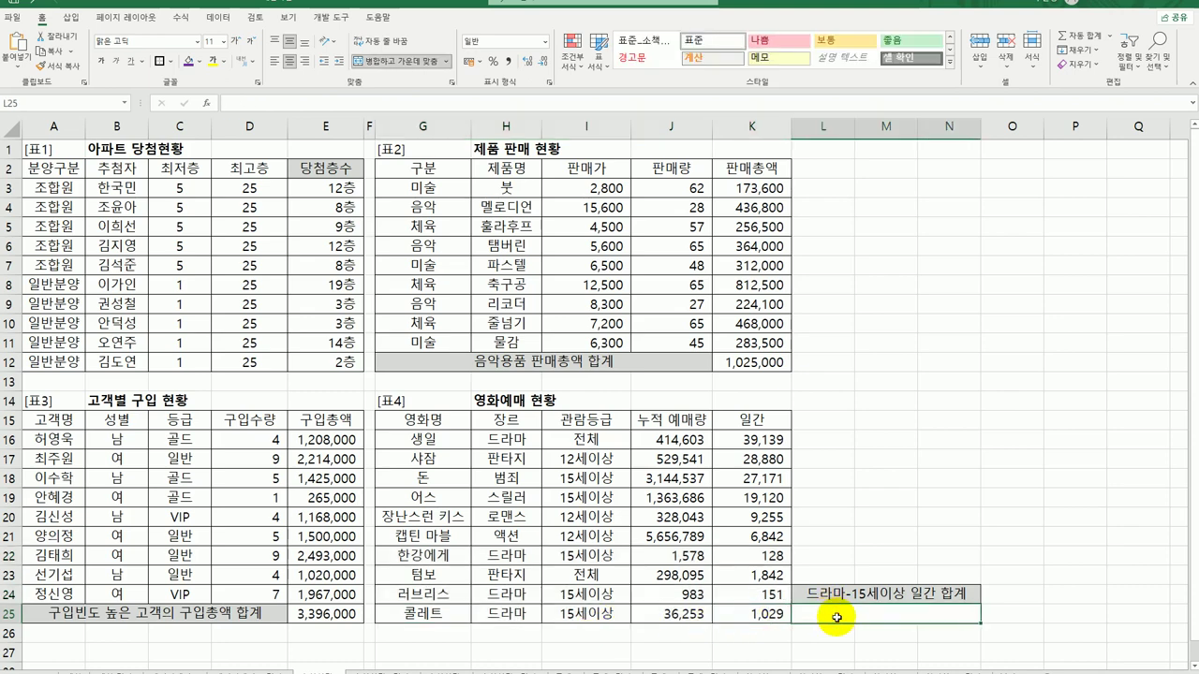
{"action": "type", "text": "=s"}
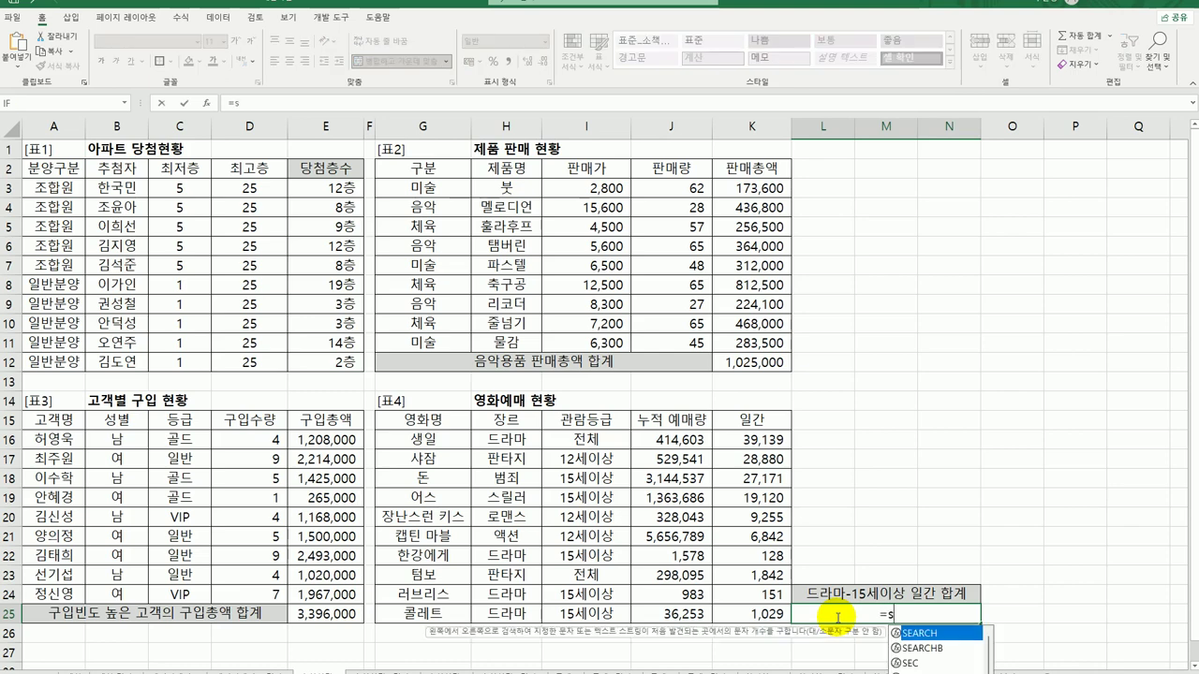
{"action": "type", "text": "umif"}
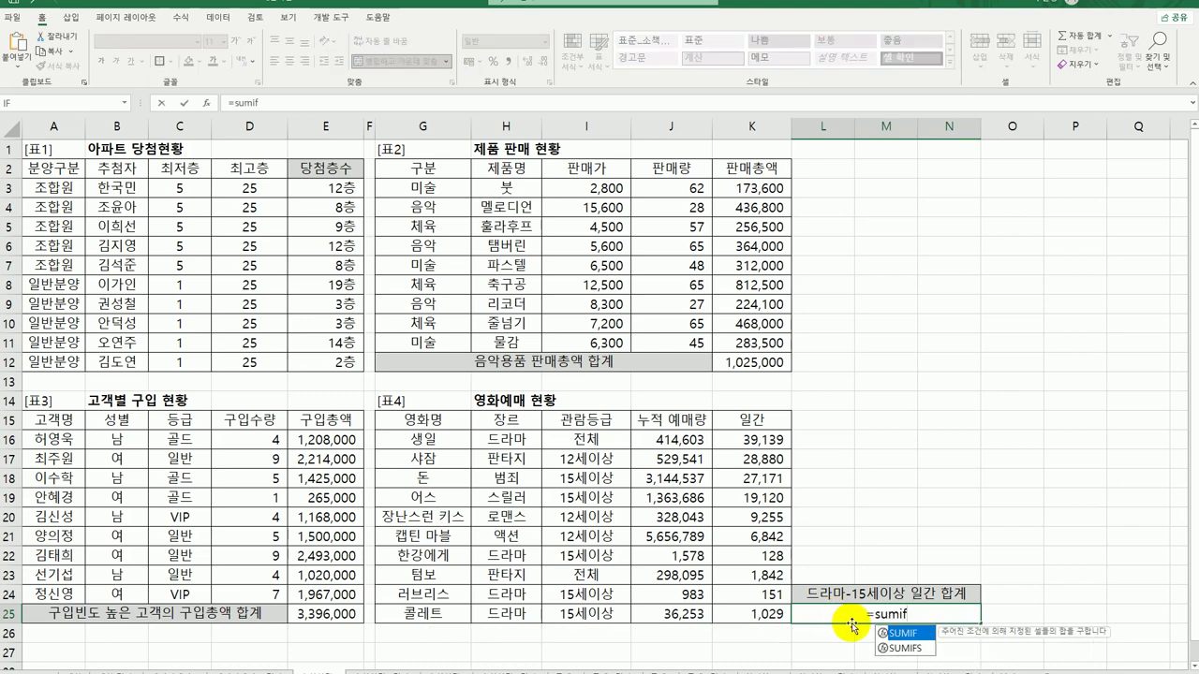
{"action": "left_click", "coordinate": [921, 651]}
{"action": "double_click", "coordinate": [921, 651]}
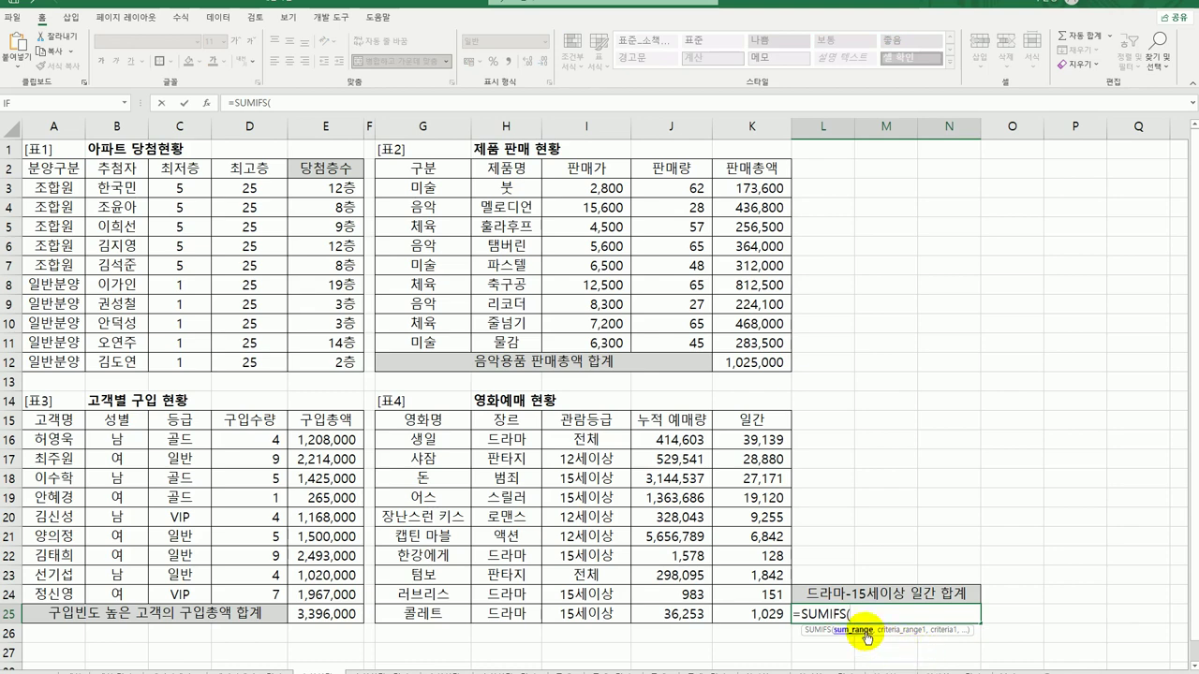
{"action": "left_click", "coordinate": [210, 109]}
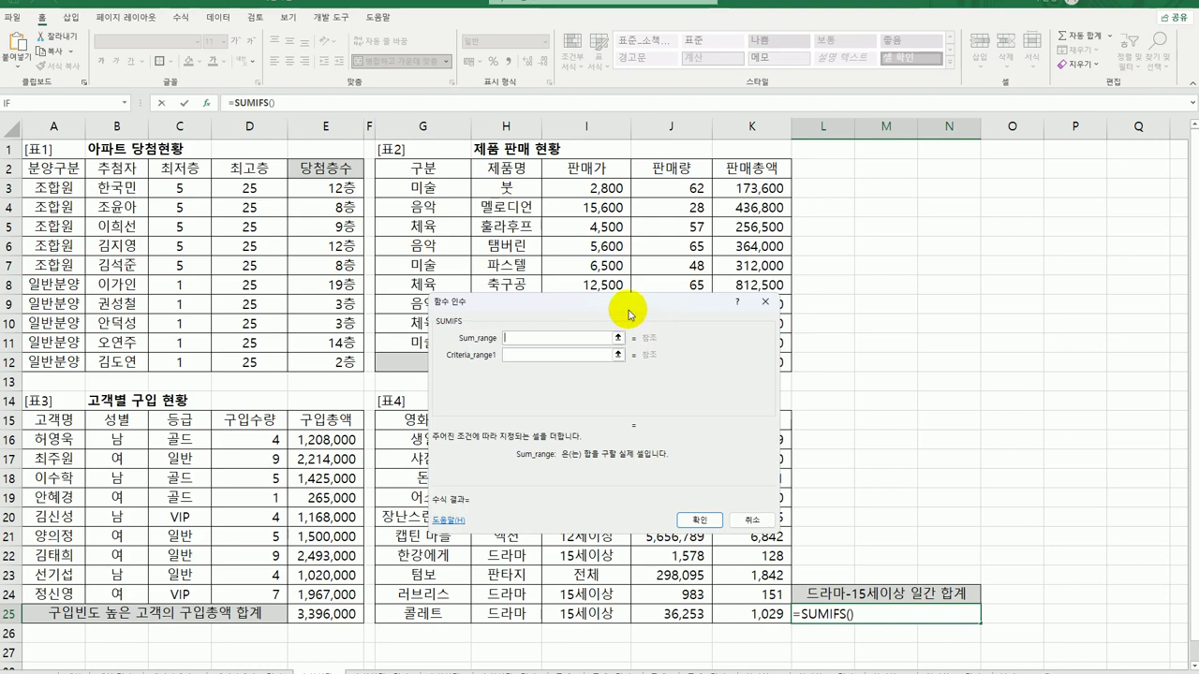
{"action": "left_click_drag", "start_coordinate": [627, 309], "coordinate": [858, 186]}
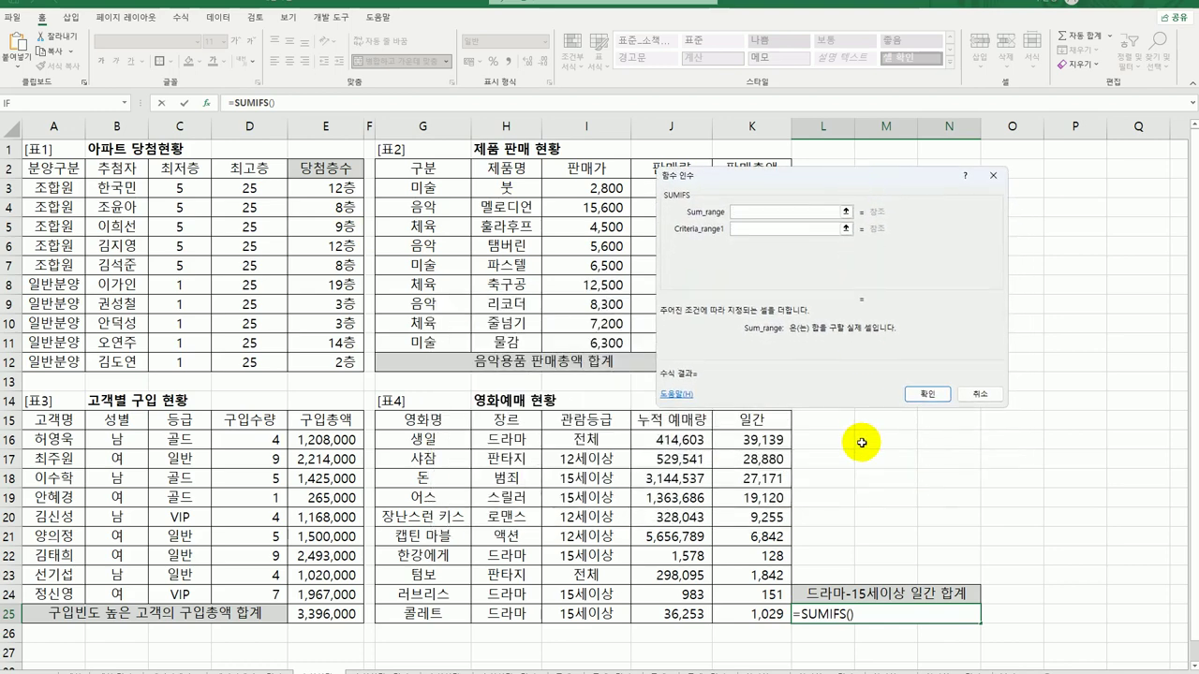
{"action": "left_click_drag", "start_coordinate": [768, 439], "coordinate": [767, 615]}
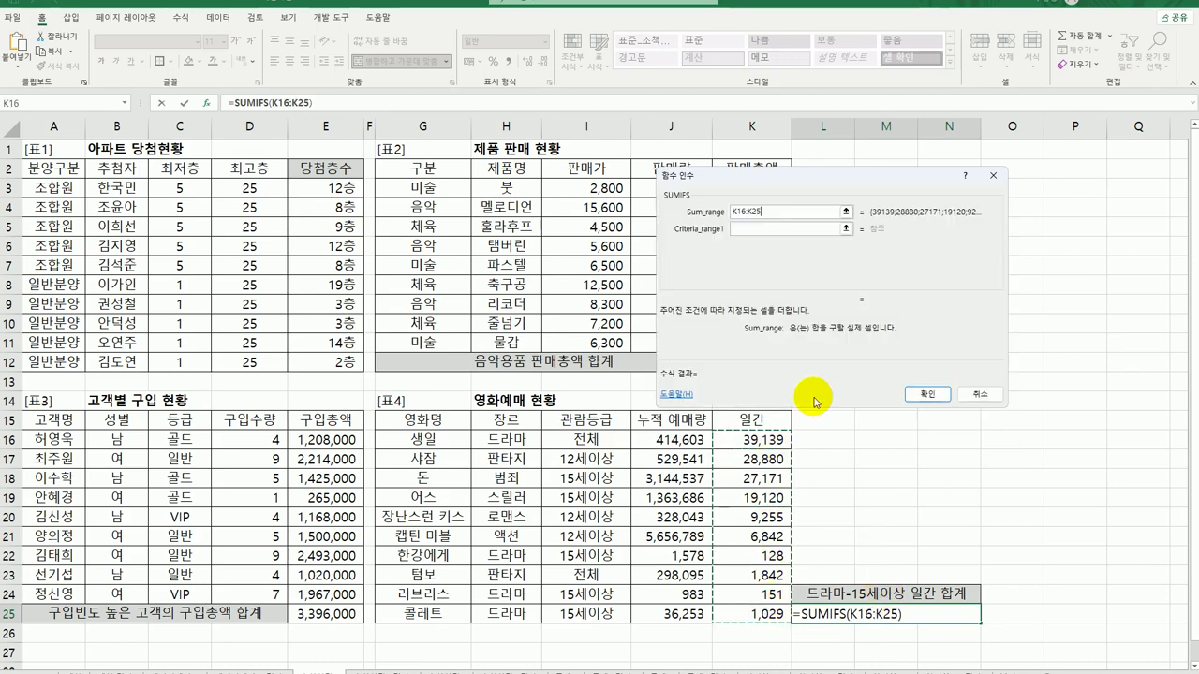
- Set the first SUMIFS condition to range H16:H25 with the criterion "드라마"
{"action": "left_click", "coordinate": [753, 233]}
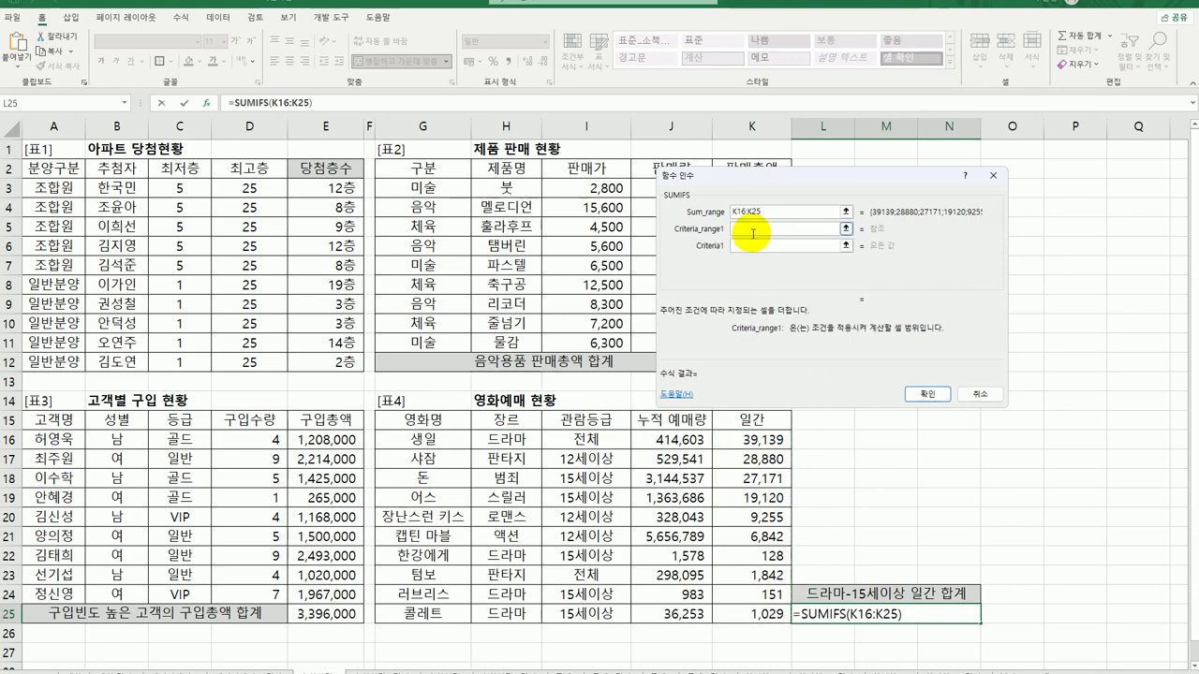
{"action": "left_click_drag", "start_coordinate": [532, 437], "coordinate": [524, 613]}
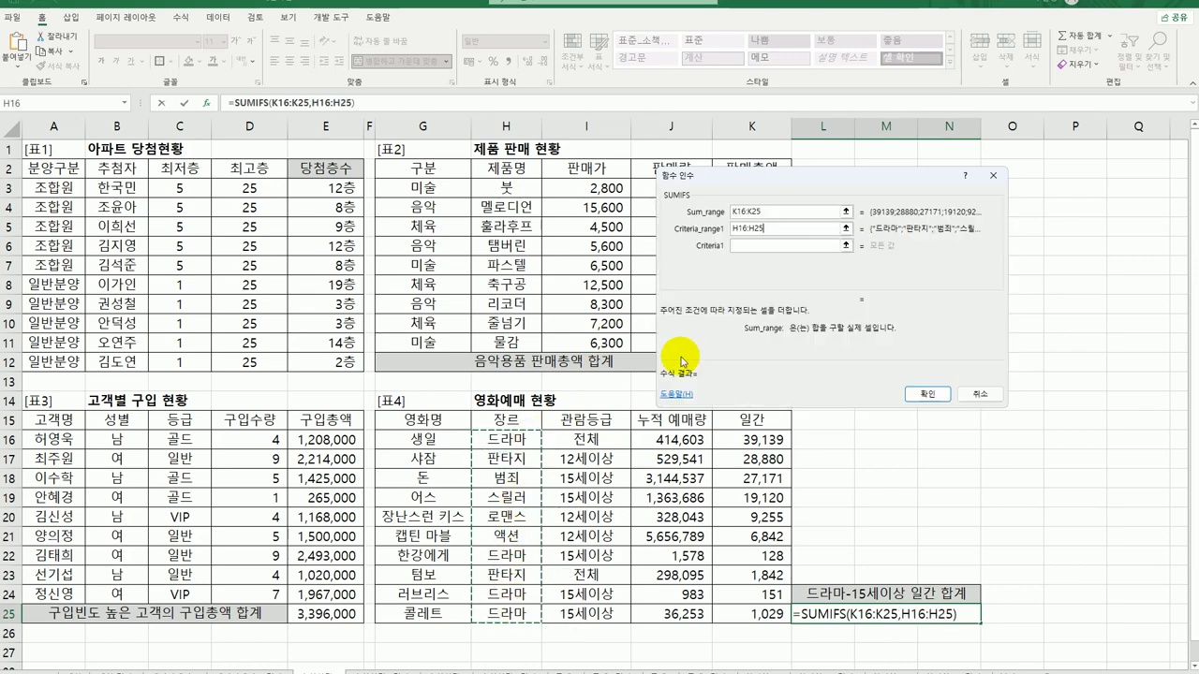
{"action": "left_click", "coordinate": [763, 247]}
{"action": "type", "text": "em"}
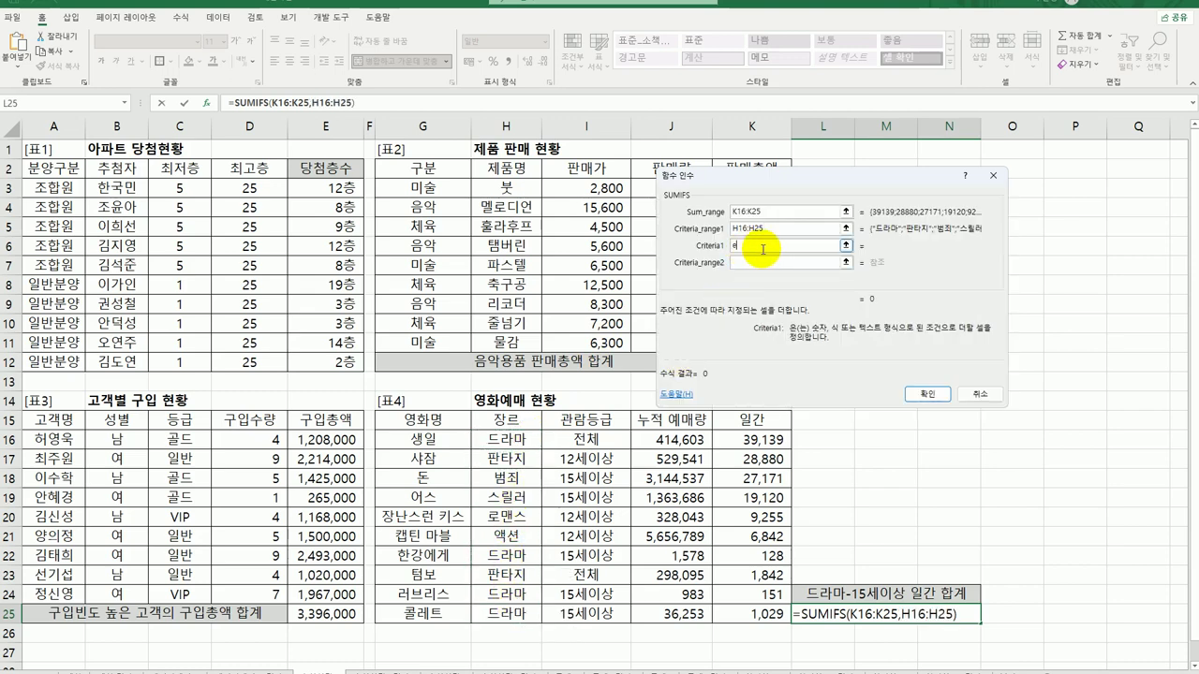
{"action": "key", "text": "BackSpace"}
{"action": "key", "text": "BackSpace"}
{"action": "type", "text": "드라마"}
{"action": "key", "text": "Tab"}
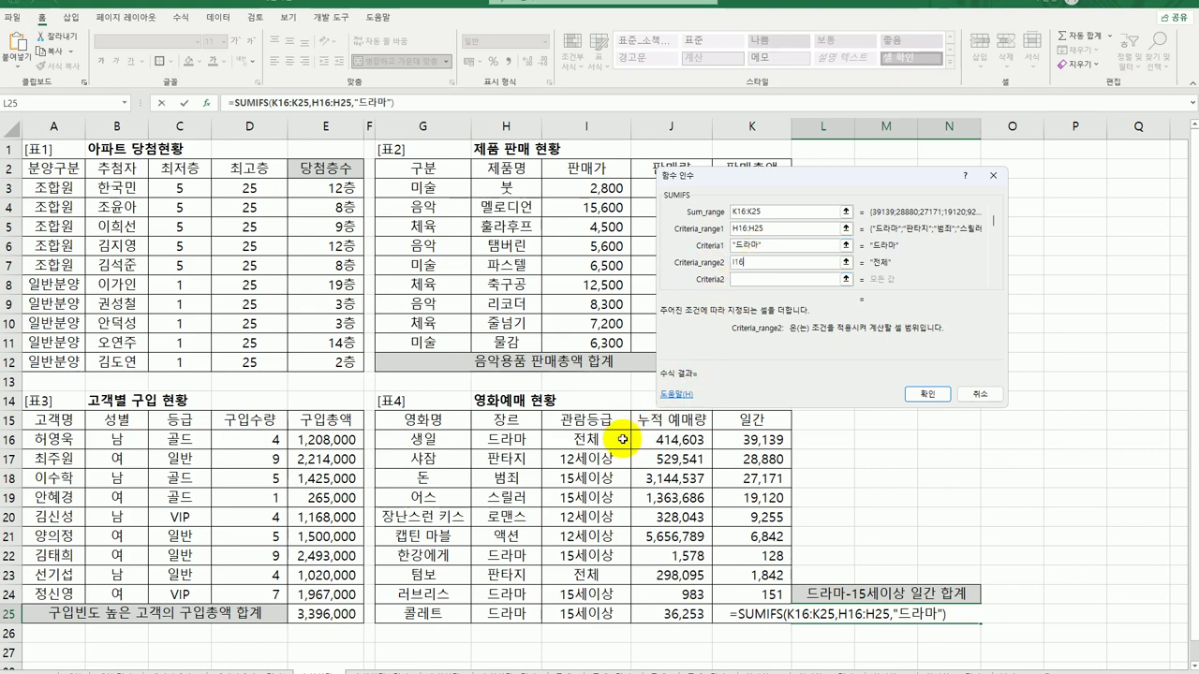
- Set the second SUMIFS condition to range I16:I25 with the criterion 15세이상 and complete the formula in L25
{"action": "left_click_drag", "start_coordinate": [616, 439], "coordinate": [620, 613]}
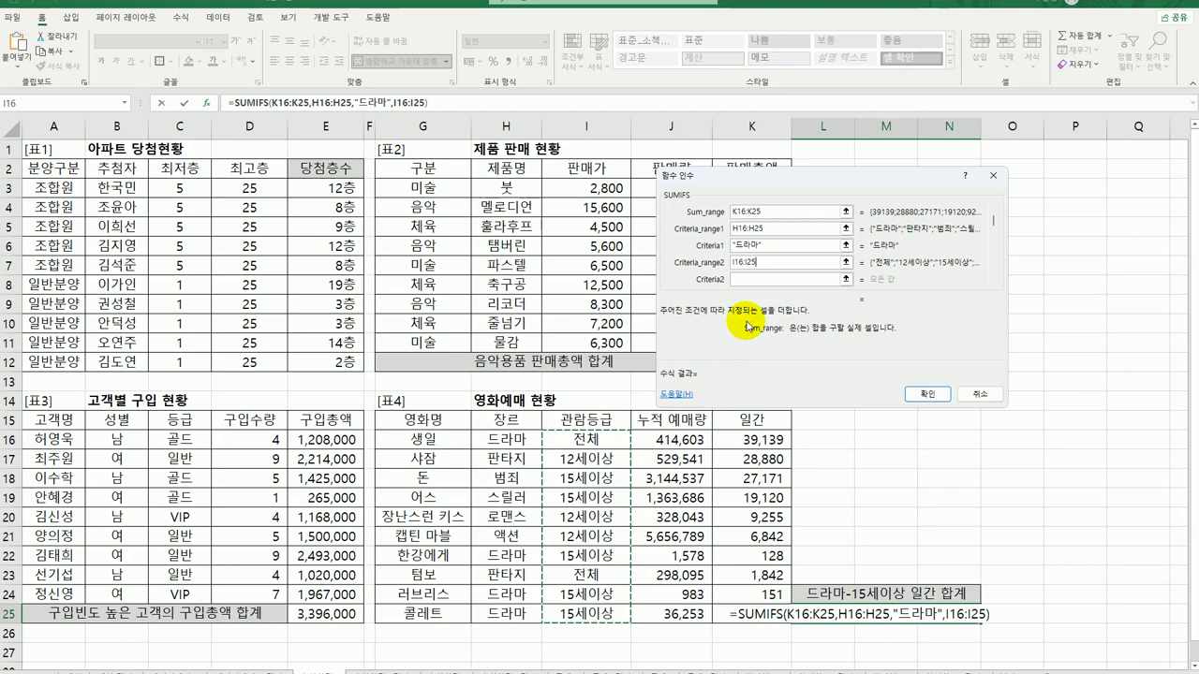
{"action": "left_click", "coordinate": [755, 277]}
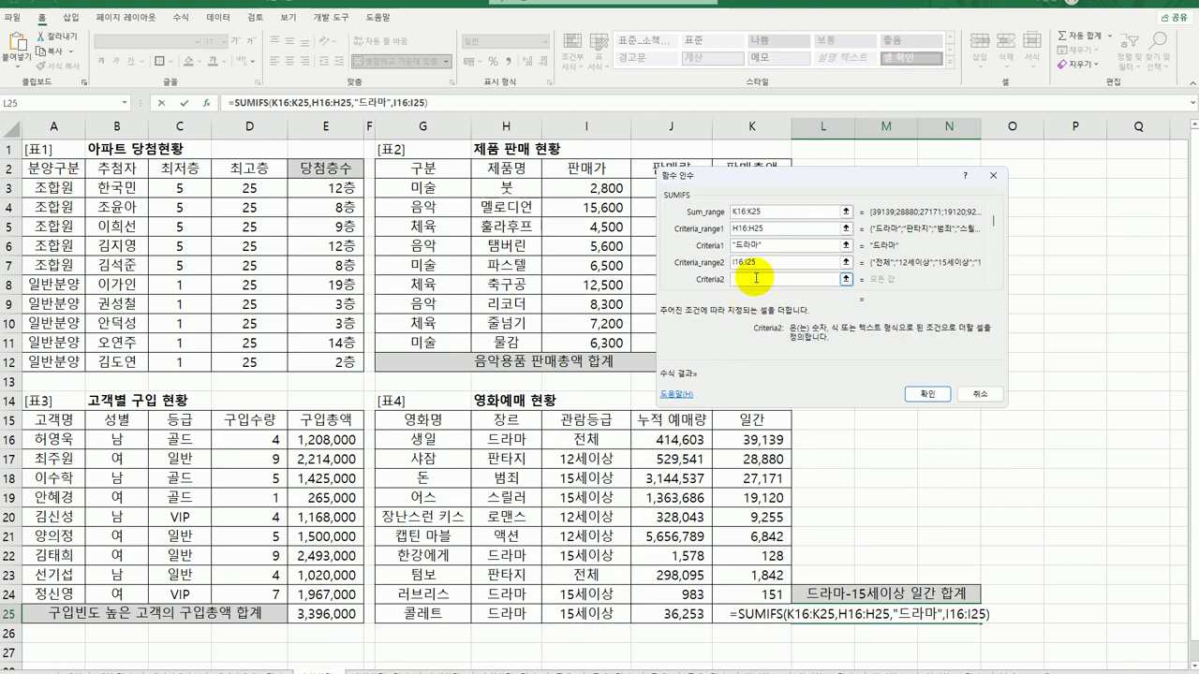
{"action": "type", "text": "15세이상"}
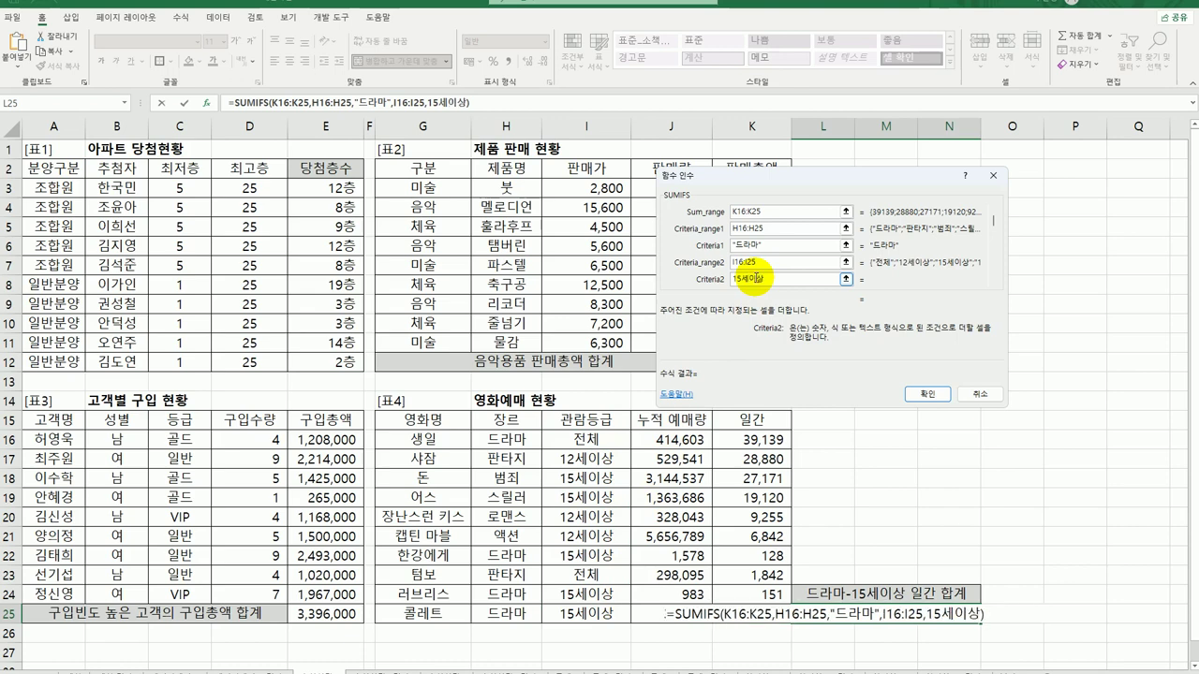
{"action": "left_click", "coordinate": [926, 394]}
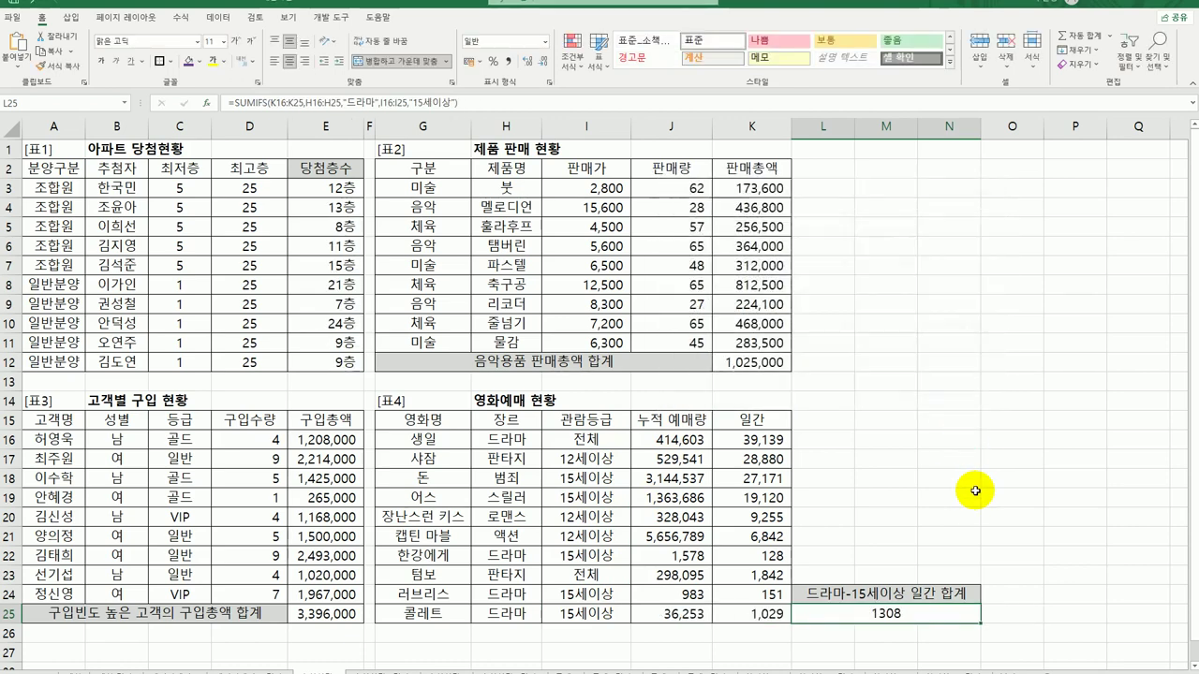
- Append &"만원" to the SUMIFS formula in L25
{"action": "double_click", "coordinate": [925, 615]}
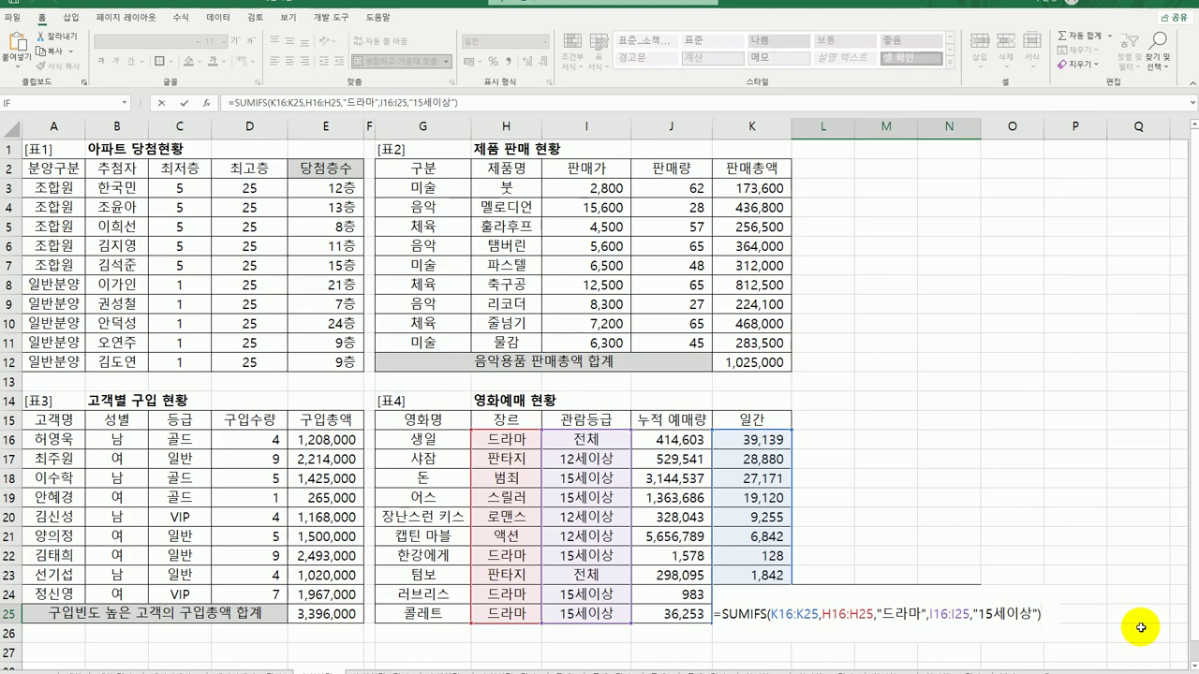
{"action": "type", "text": "&\""}
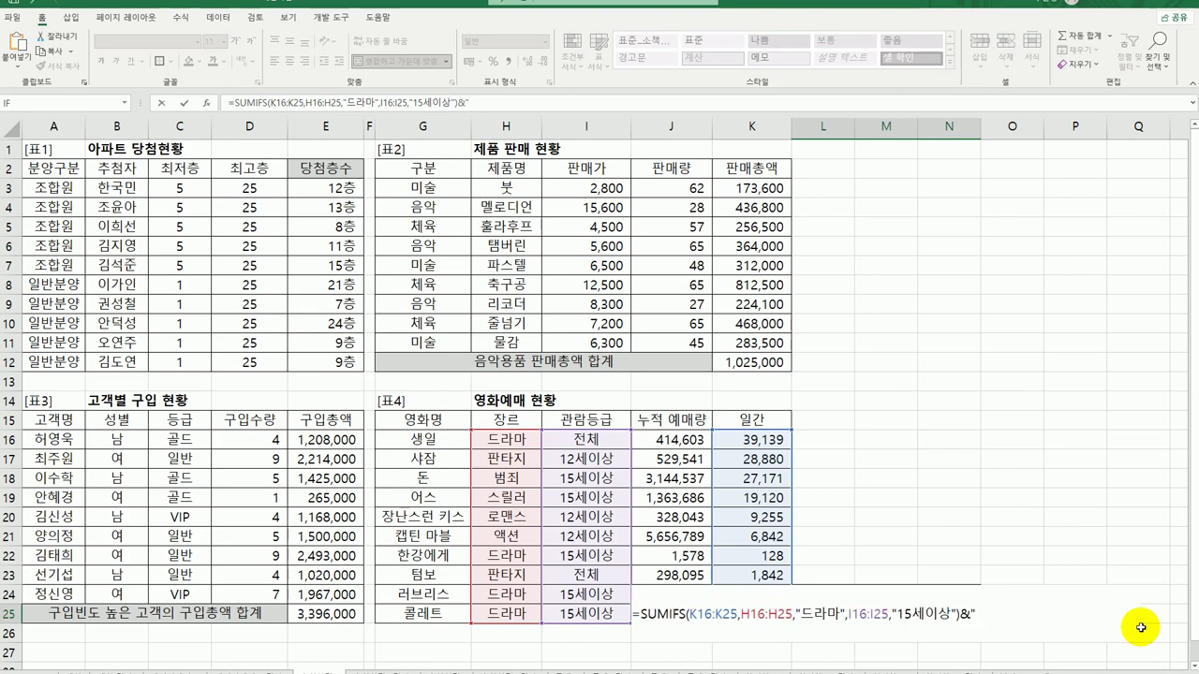
{"action": "type", "text": "만원\""}
{"action": "key", "text": "Return"}
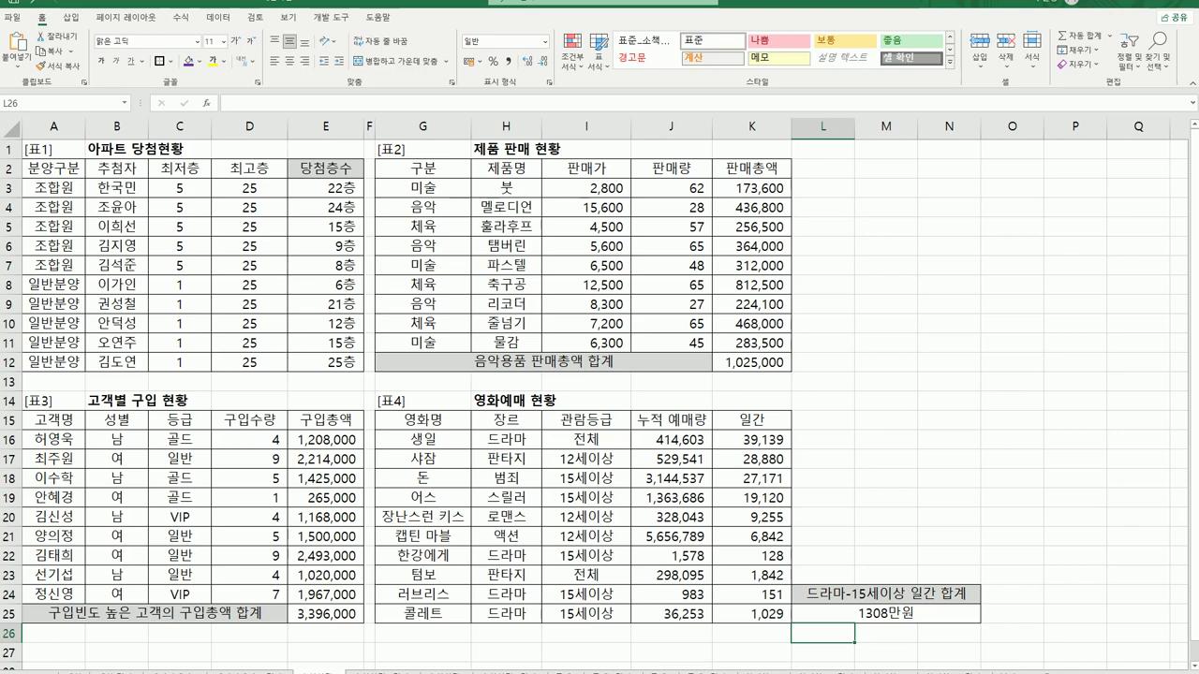
- Compare the completed worksheet with the answers on the 수학삼각1(결과) sheet
{"action": "key", "text": "ctrl+Page_Down"}
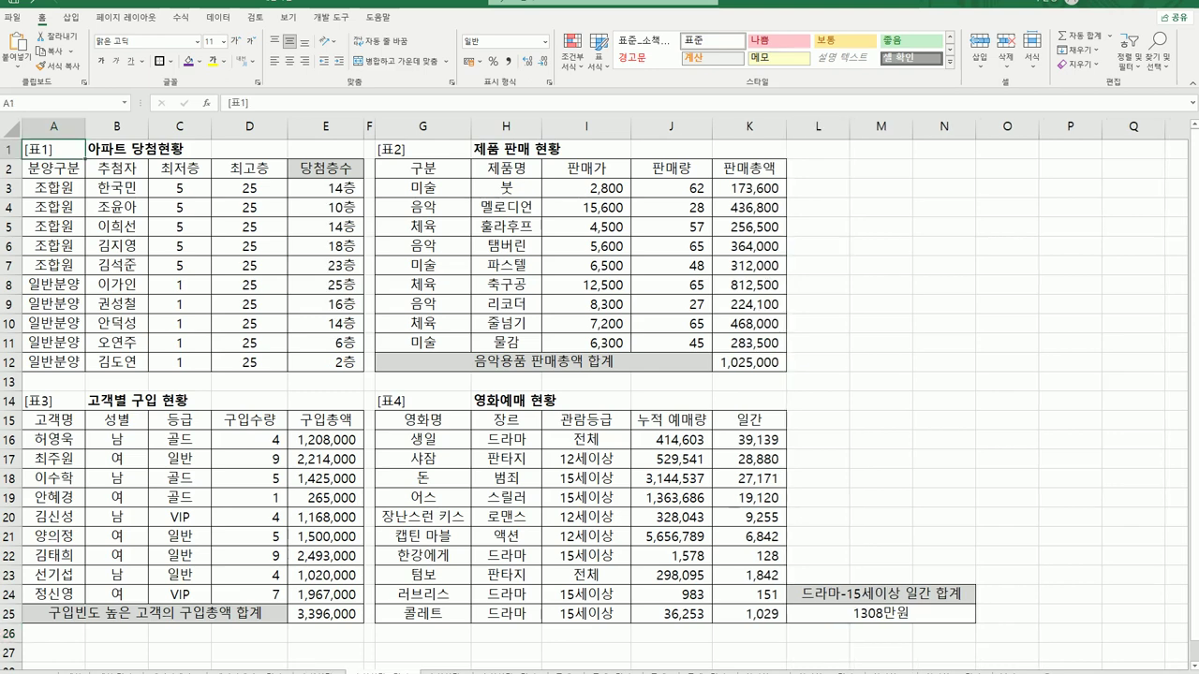
{"action": "key", "text": "ctrl+Page_Down"}
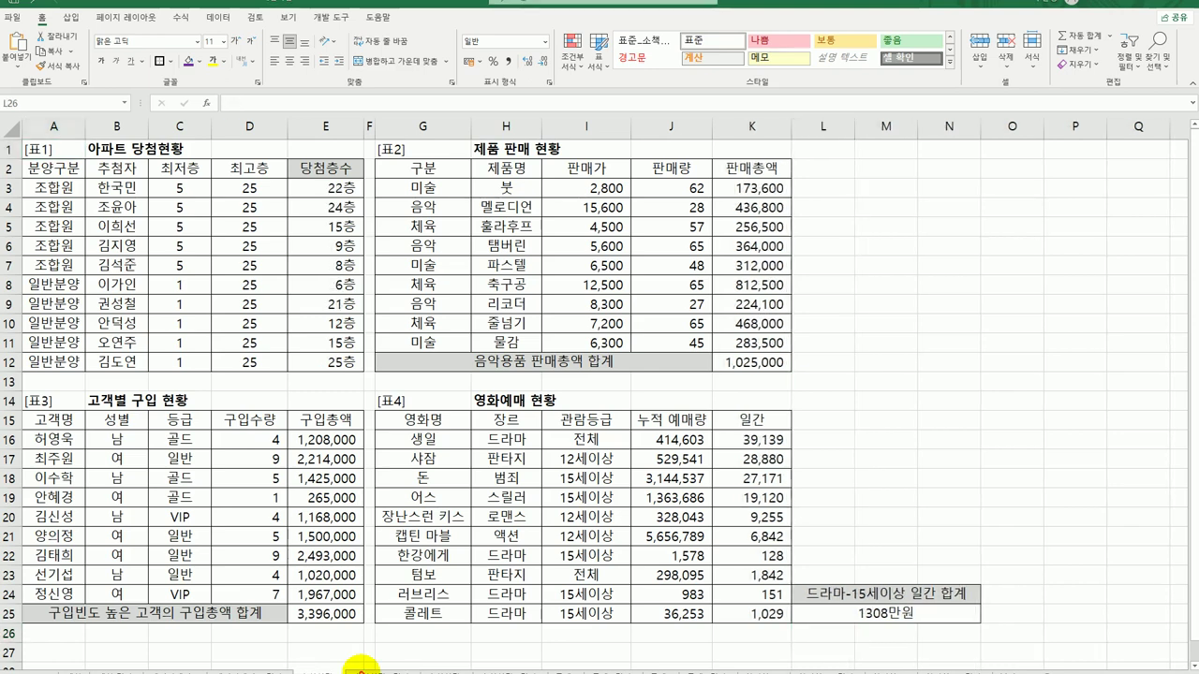
{"action": "left_click", "coordinate": [364, 663]}
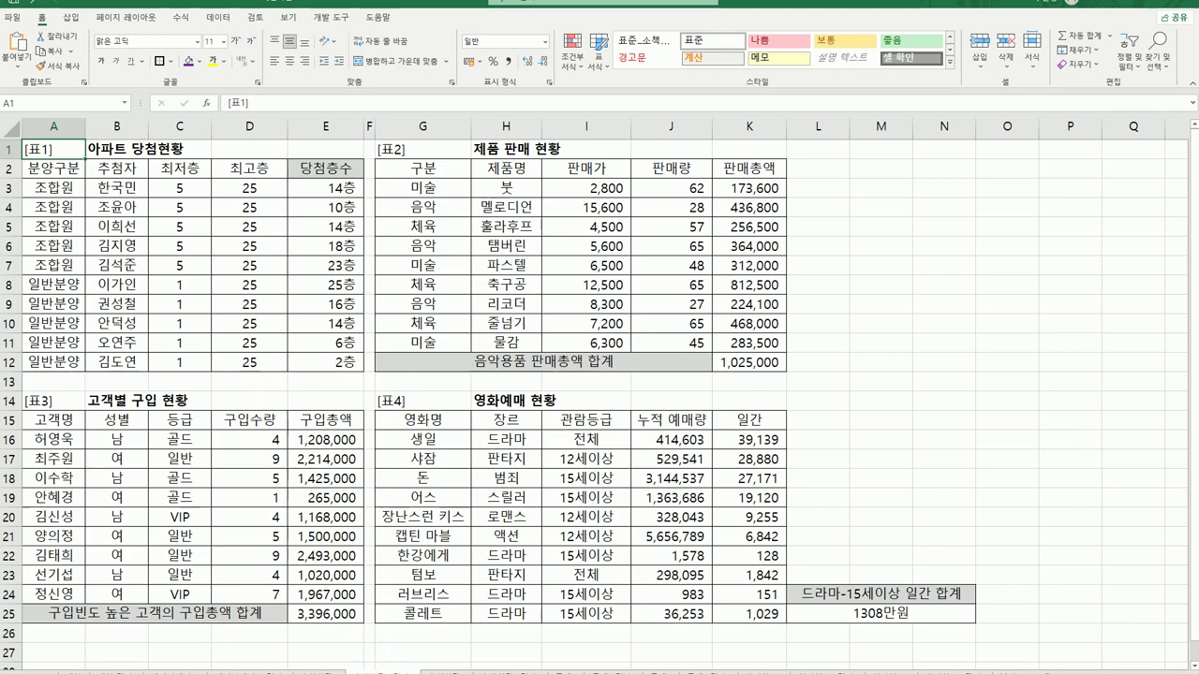
- Switch to the next practice sheet and select D11, the result cell for 정보통신과 평균 평점
{"action": "left_click", "coordinate": [450, 671]}
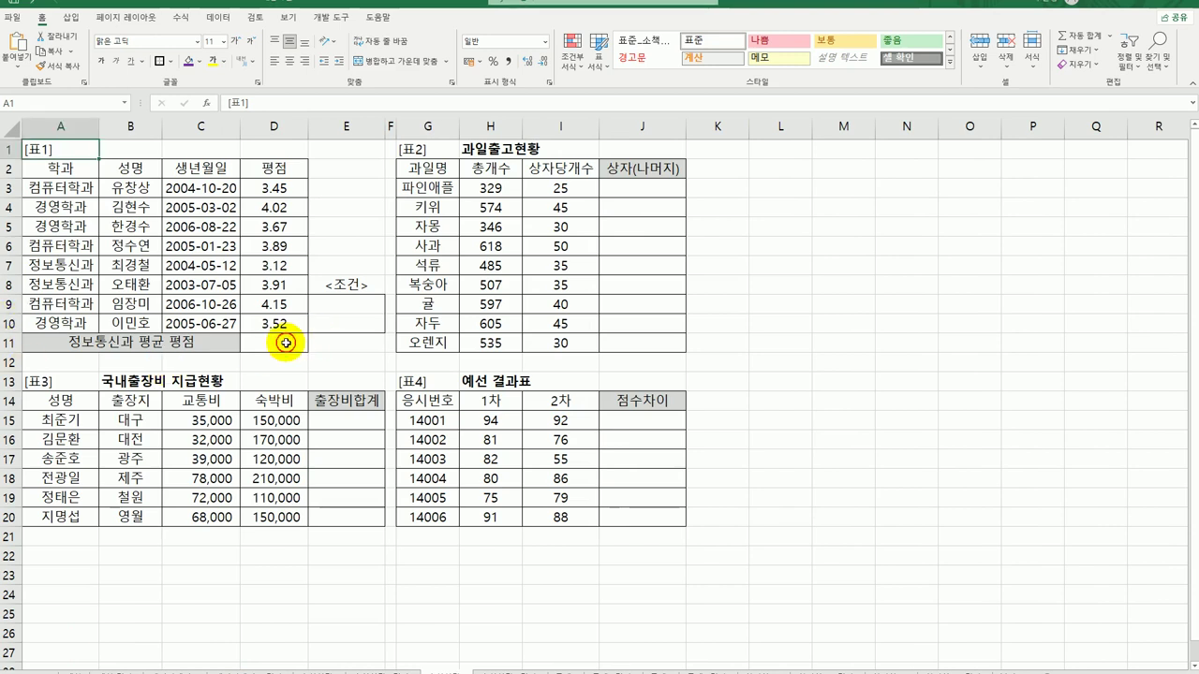
{"action": "left_click", "coordinate": [344, 372]}
{"action": "left_click", "coordinate": [280, 341]}
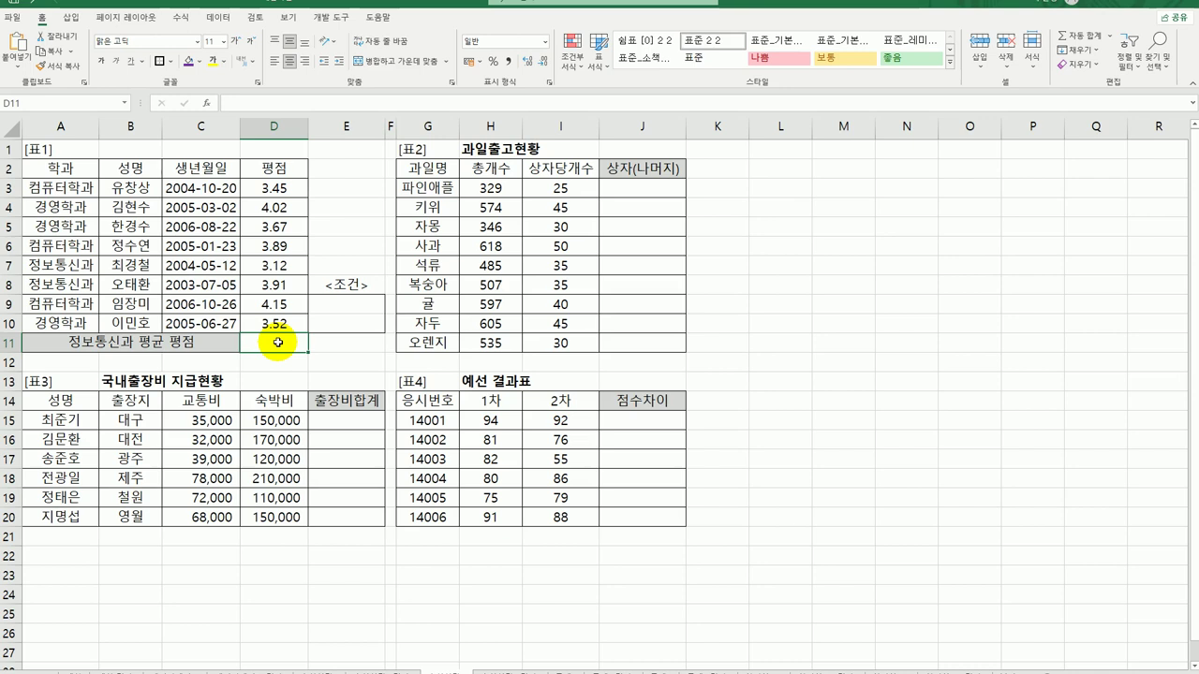
- Enter 학과 as the condition heading in E9
{"action": "left_click", "coordinate": [62, 167]}
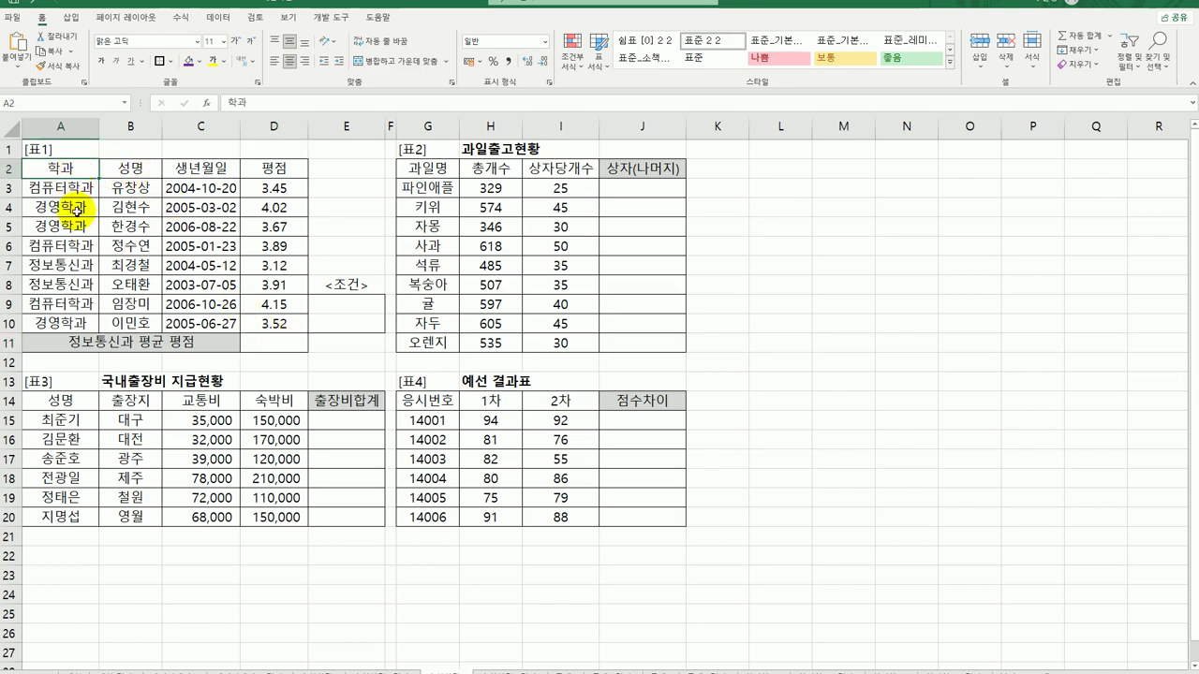
{"action": "left_click", "coordinate": [357, 303]}
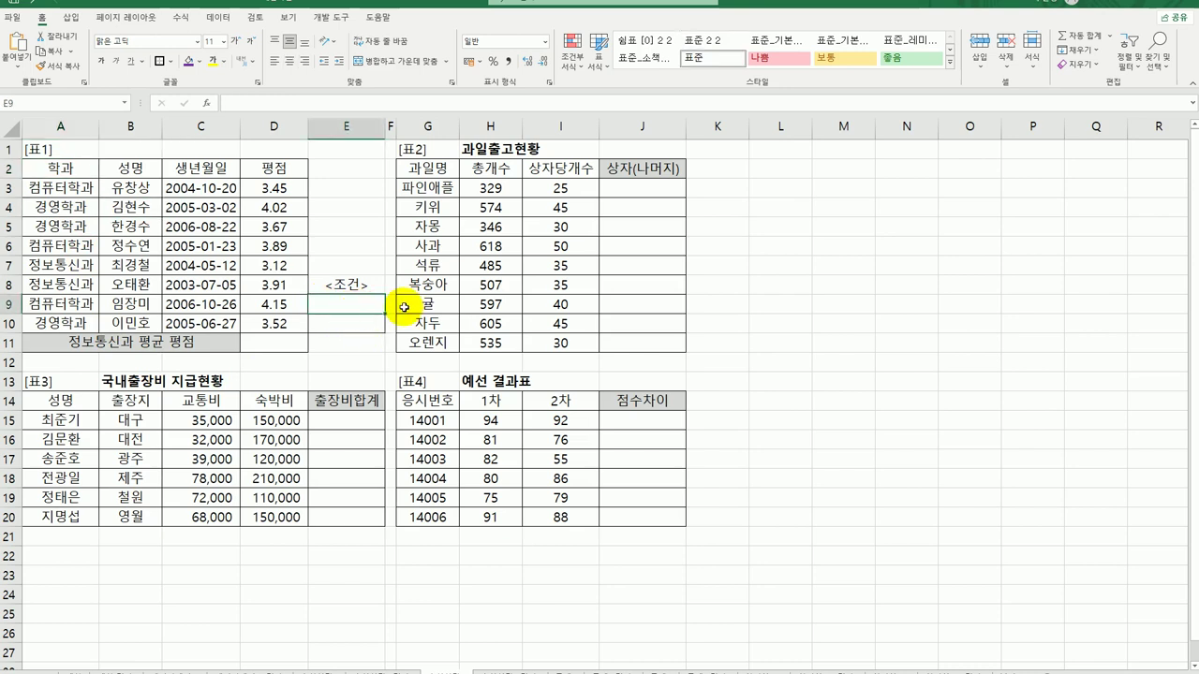
{"action": "type", "text": "학과"}
{"action": "key", "text": "Return"}
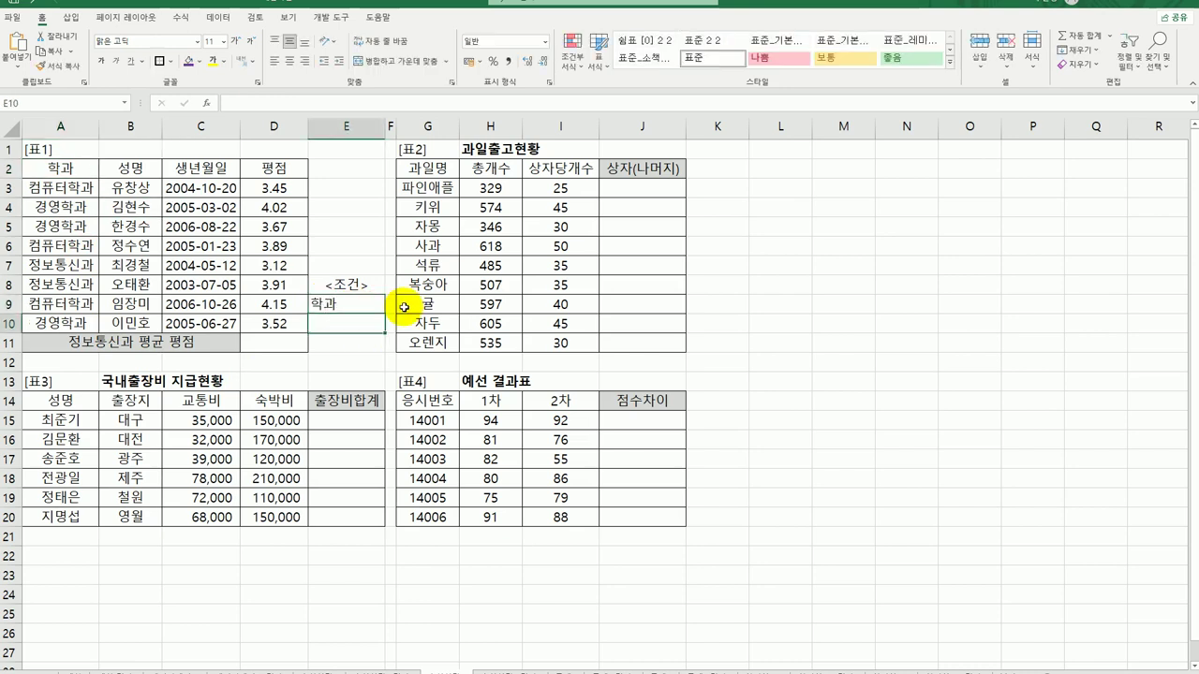
- Copy the 학과 heading in A2 and 정보통신과 in A7 into the condition range E9:E10
{"action": "left_click", "coordinate": [60, 163]}
{"action": "left_click", "coordinate": [86, 265], "text": "ctrl"}
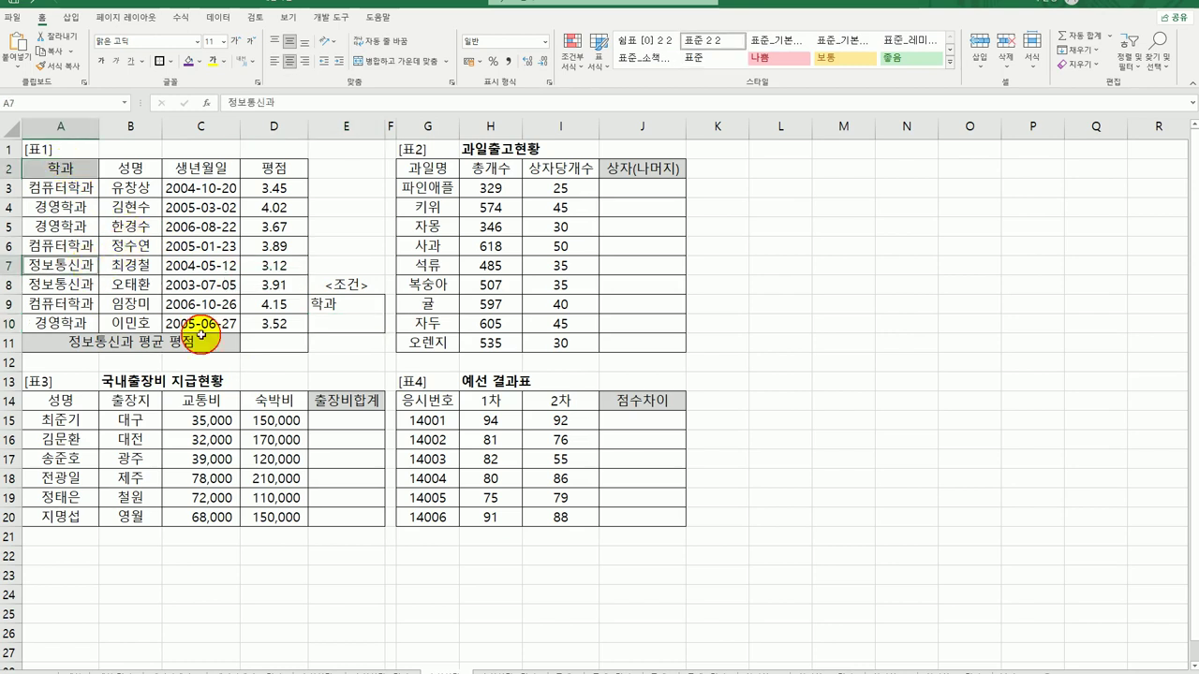
{"action": "key", "text": "ctrl+c"}
{"action": "left_click", "coordinate": [348, 303]}
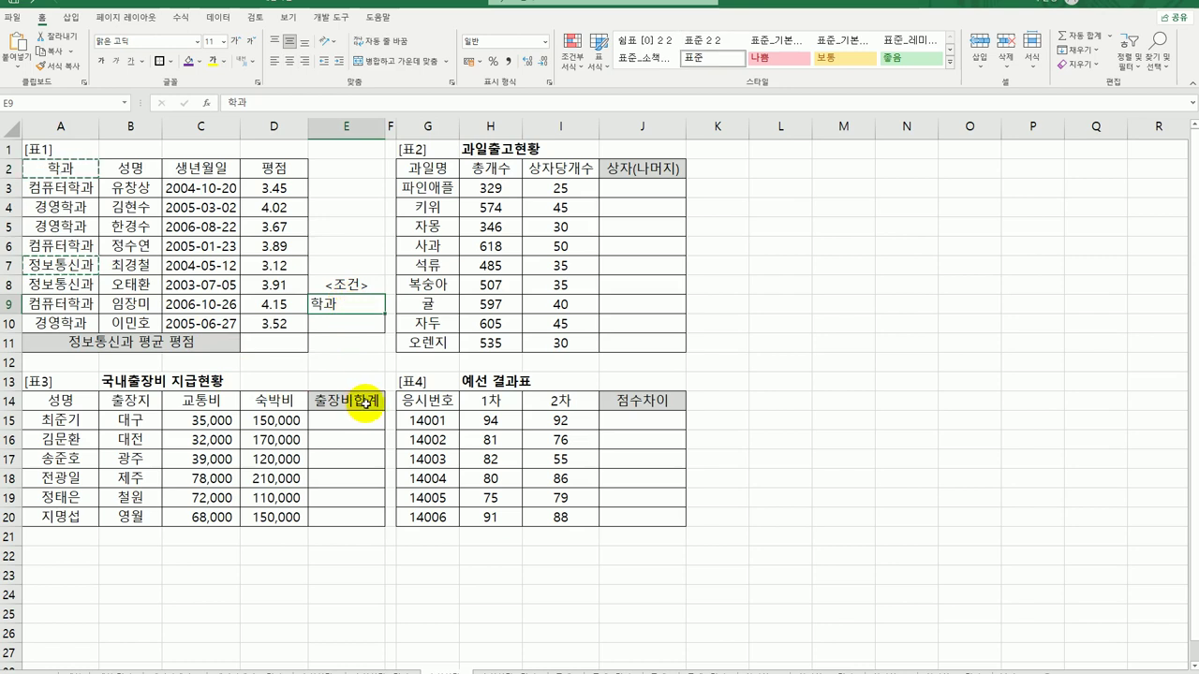
{"action": "key", "text": "ctrl+v"}
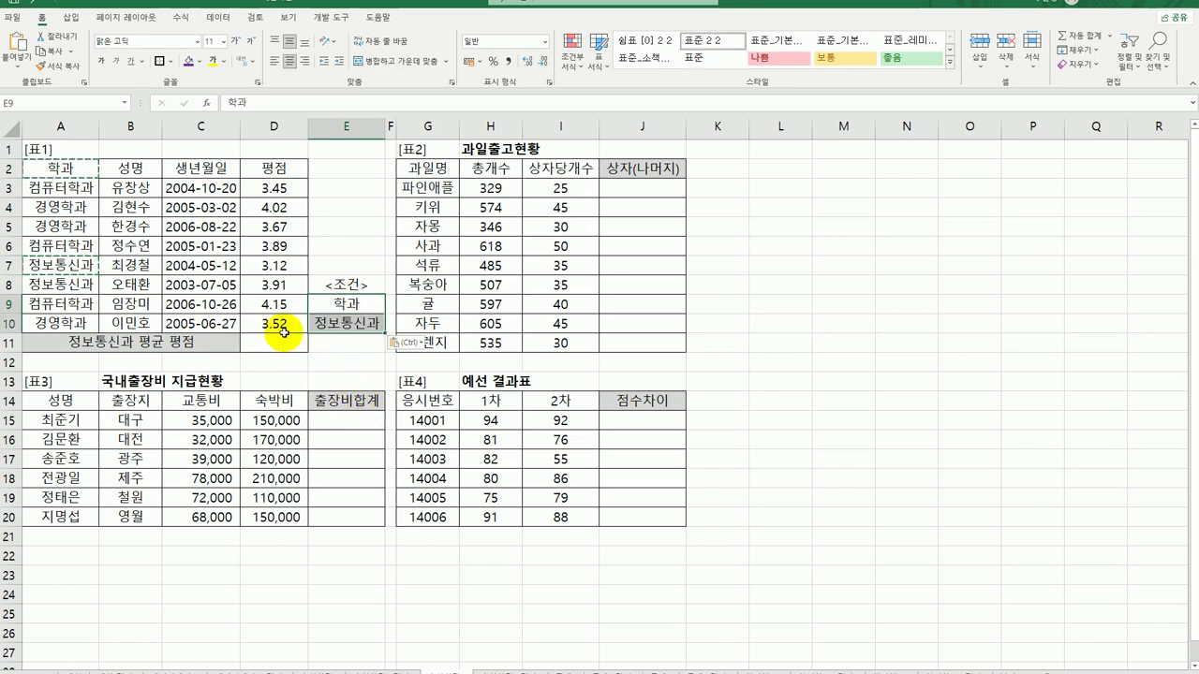
- Start a DAVERAGE formula in D11 with A2:D10 as the database argument
{"action": "left_click", "coordinate": [273, 342]}
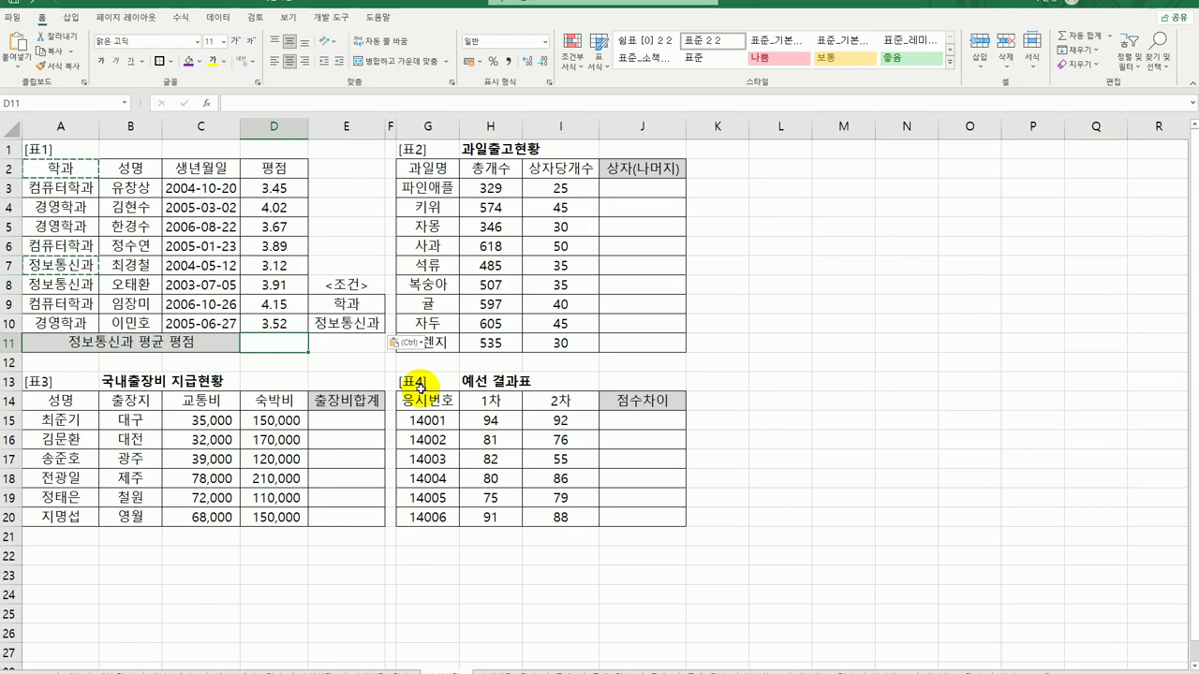
{"action": "type", "text": "="}
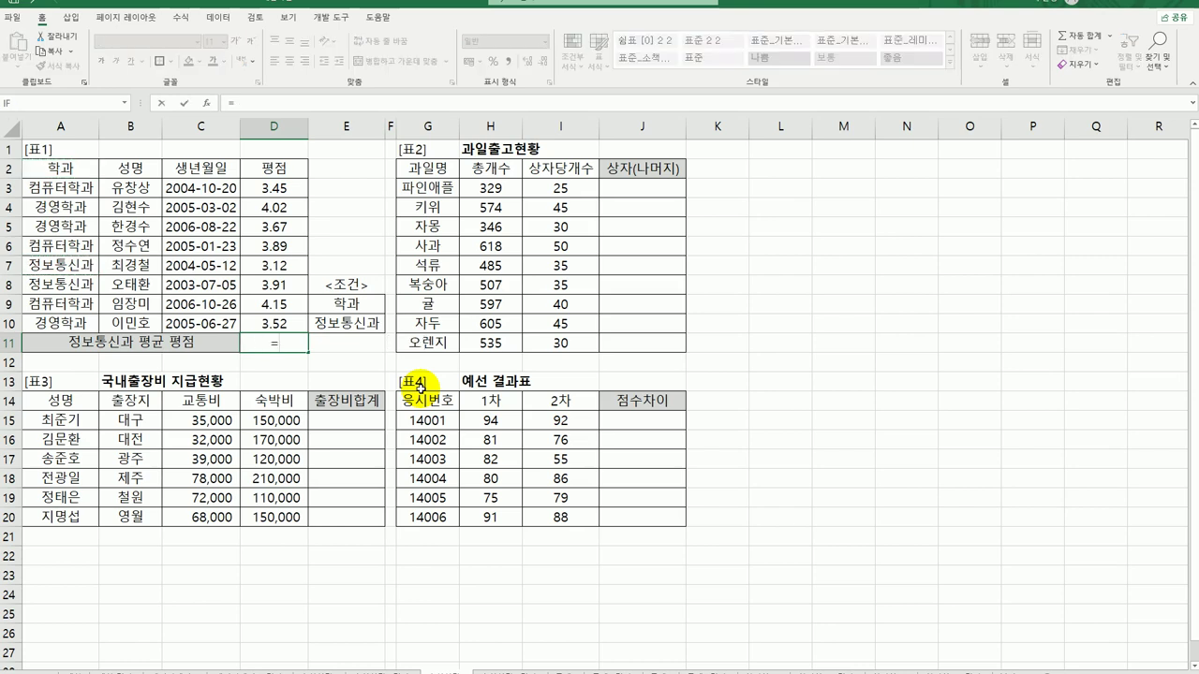
{"action": "type", "text": "da"}
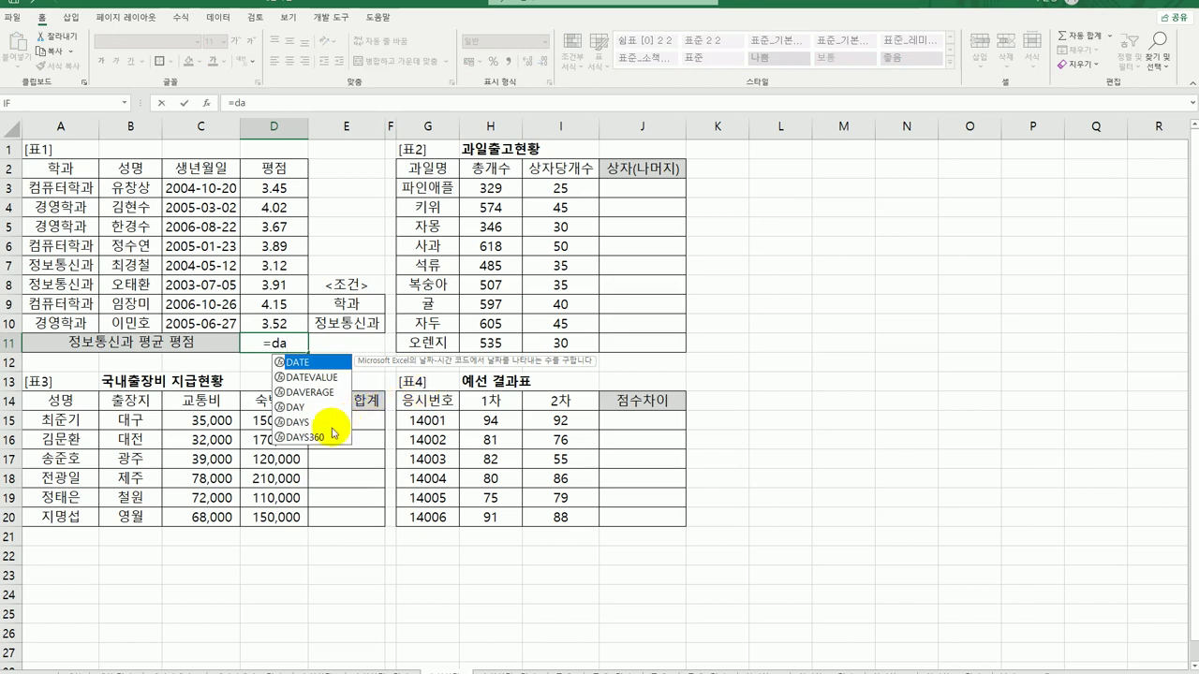
{"action": "double_click", "coordinate": [315, 394]}
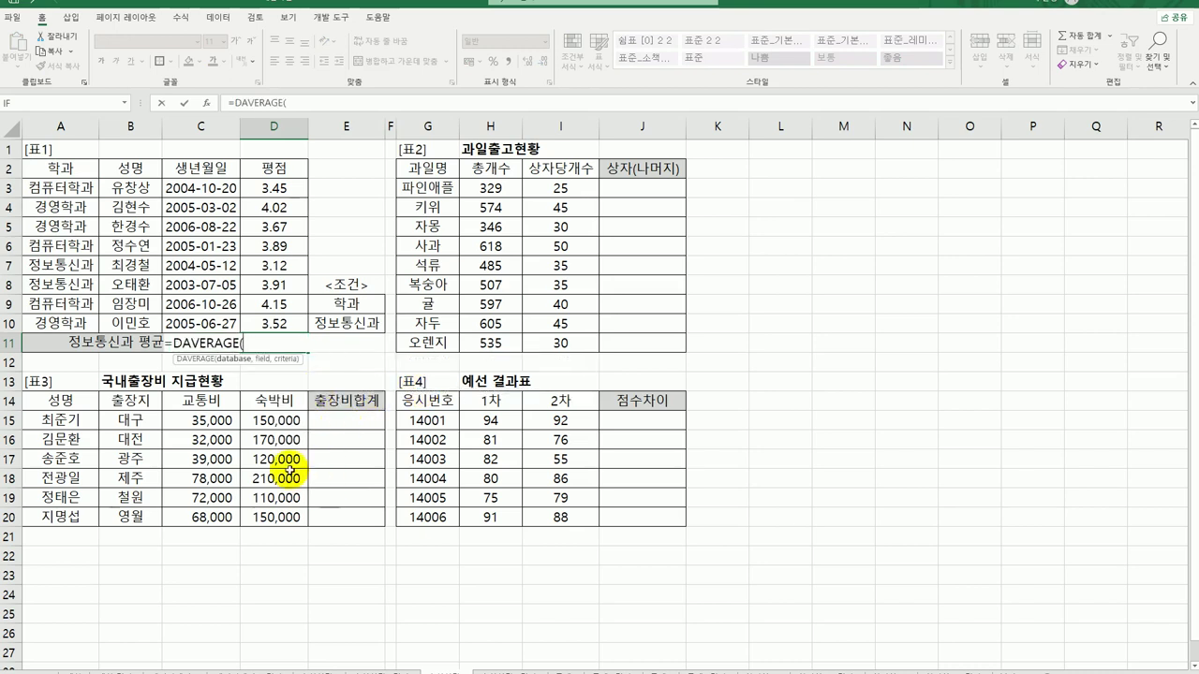
{"action": "left_click", "coordinate": [207, 102]}
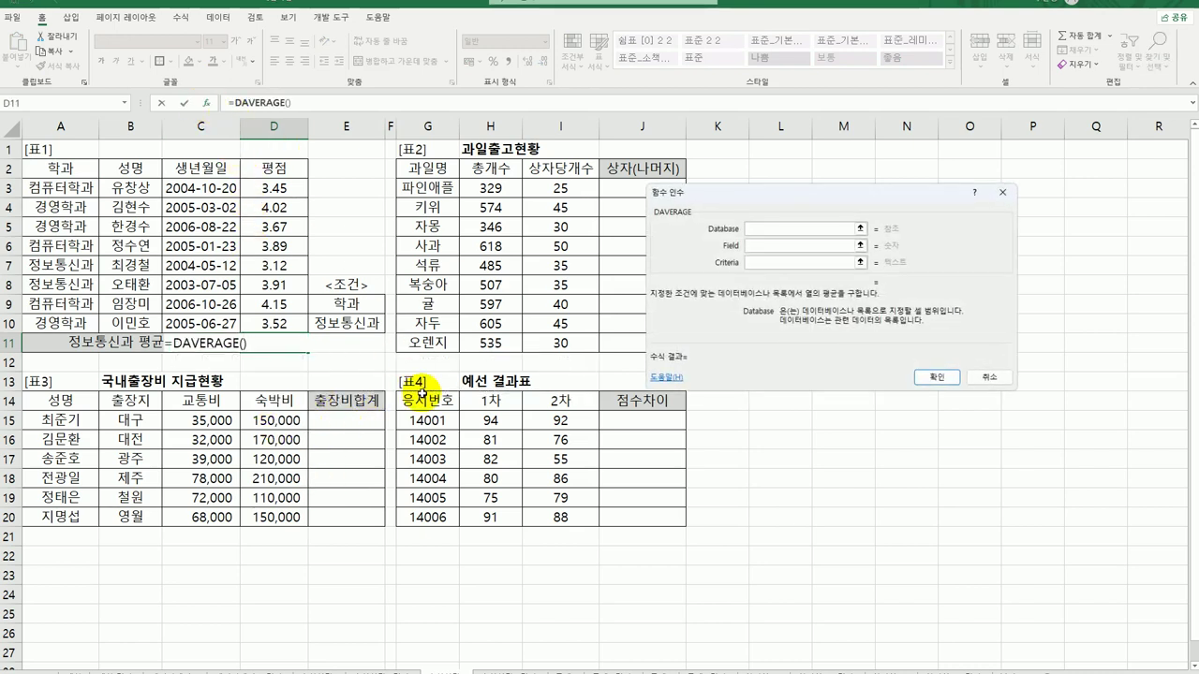
{"action": "left_click_drag", "start_coordinate": [783, 215], "coordinate": [611, 233]}
{"action": "left_click_drag", "start_coordinate": [59, 169], "coordinate": [278, 325]}
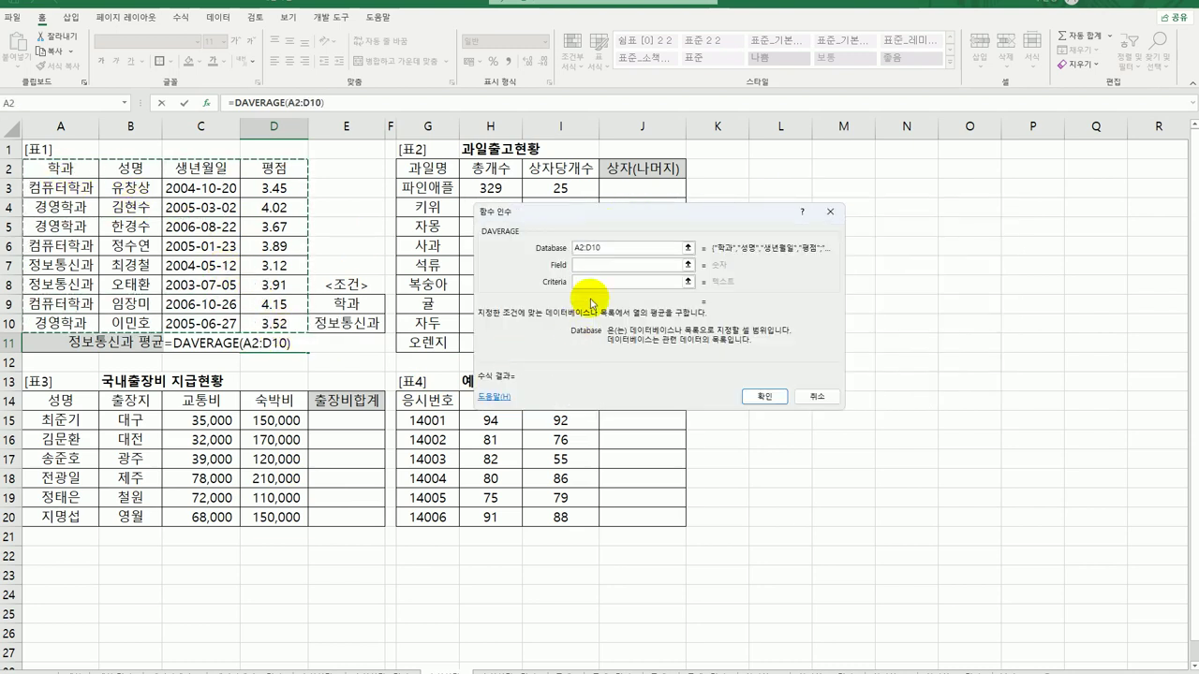
{"action": "left_click", "coordinate": [598, 270]}
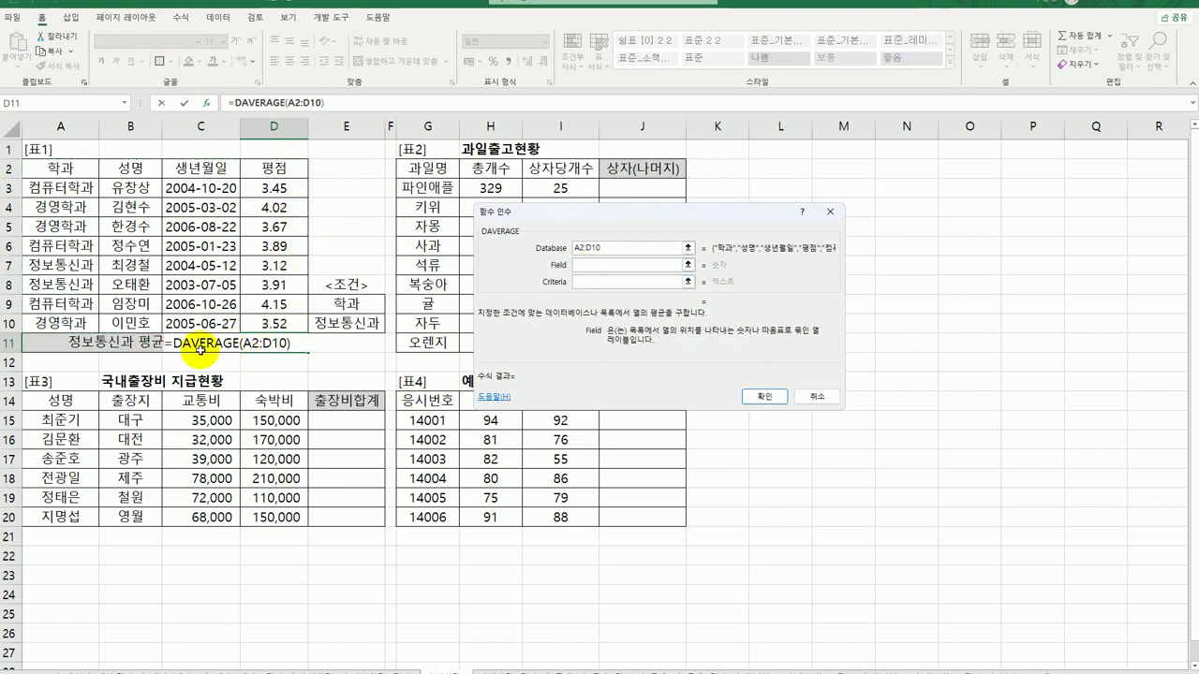
{"action": "left_click", "coordinate": [277, 168]}
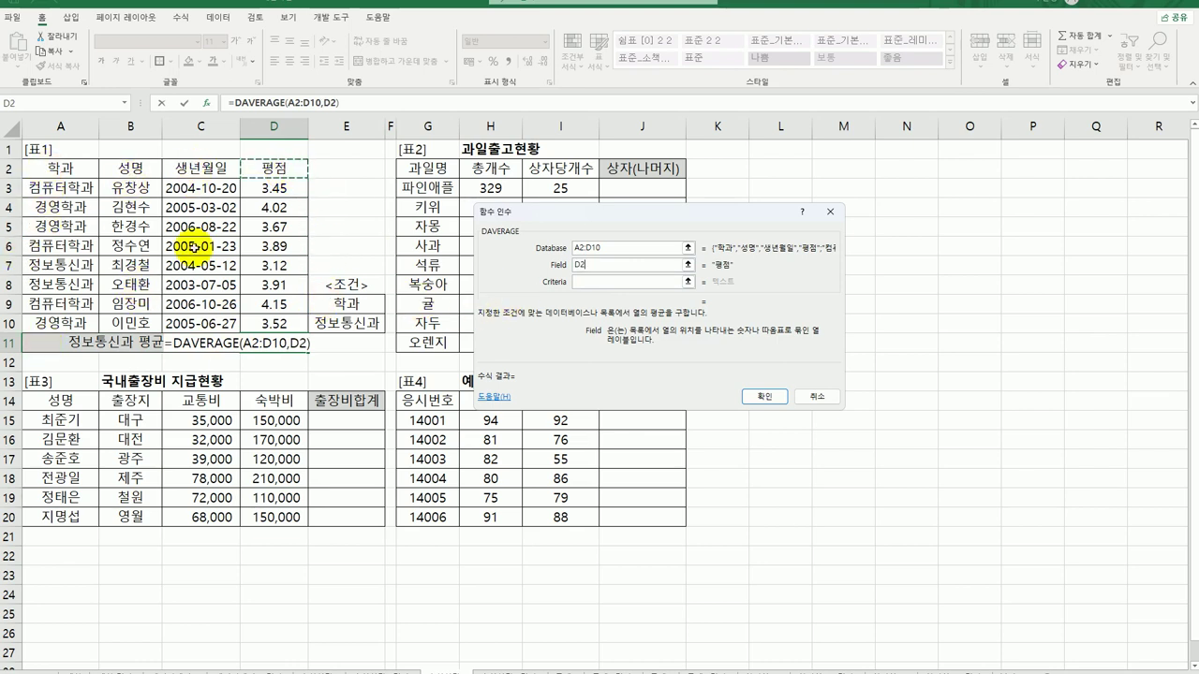
{"action": "key", "text": "BackSpace"}
{"action": "key", "text": "BackSpace"}
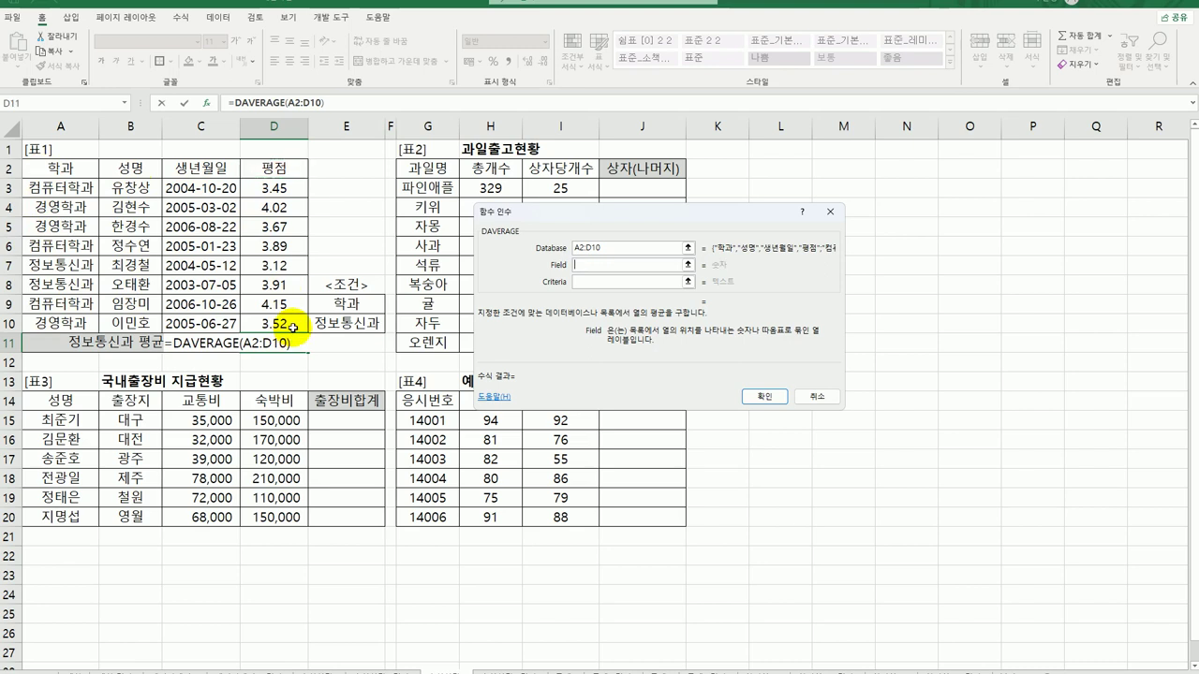
- Set the DAVERAGE field to 4 and the criteria to E9:E10, and complete the formula in D11
{"action": "type", "text": "4"}
{"action": "left_click", "coordinate": [607, 281]}
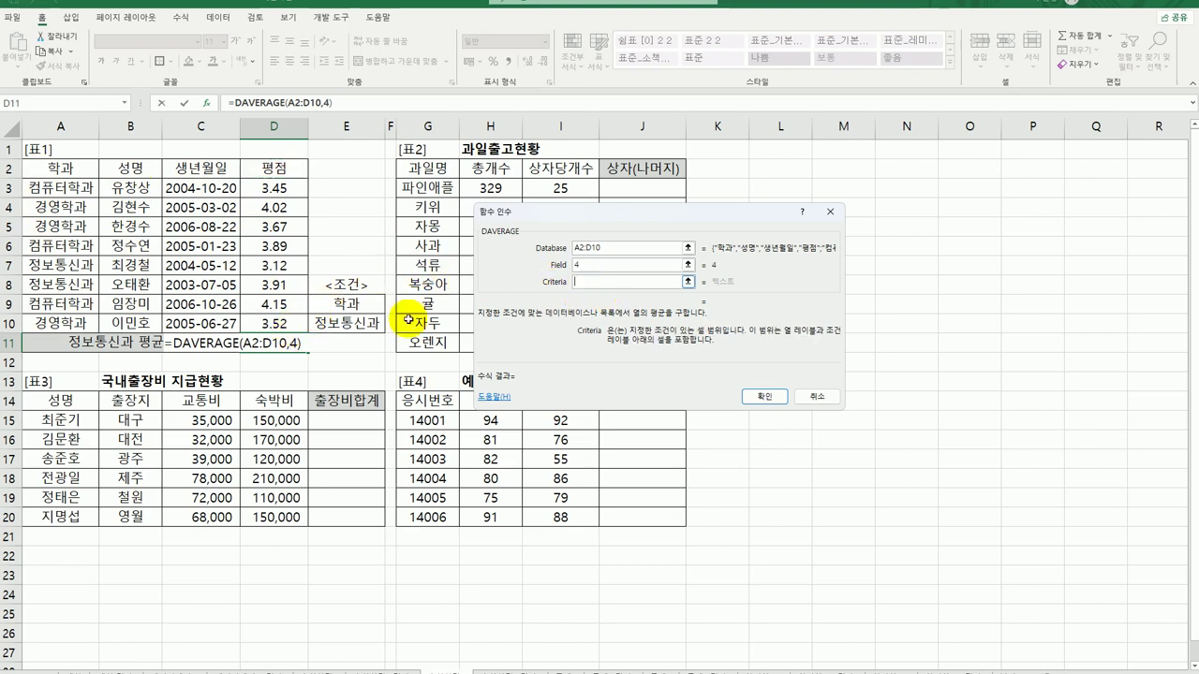
{"action": "left_click_drag", "start_coordinate": [332, 303], "coordinate": [346, 324]}
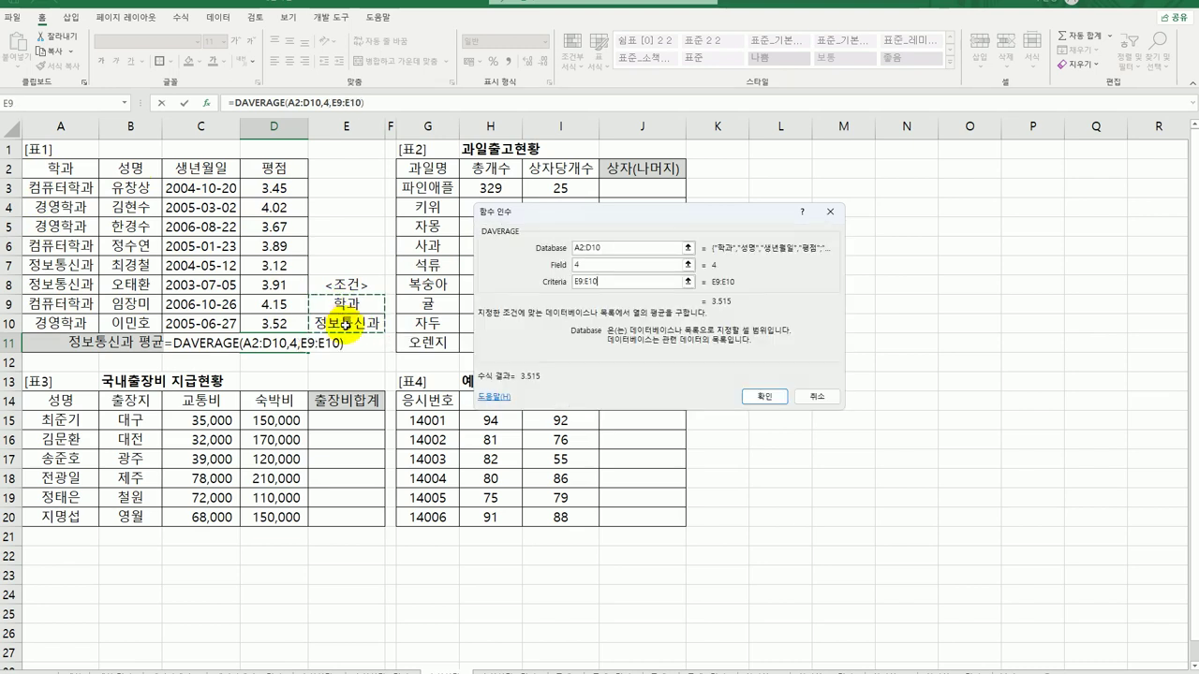
{"action": "left_click", "coordinate": [753, 396]}
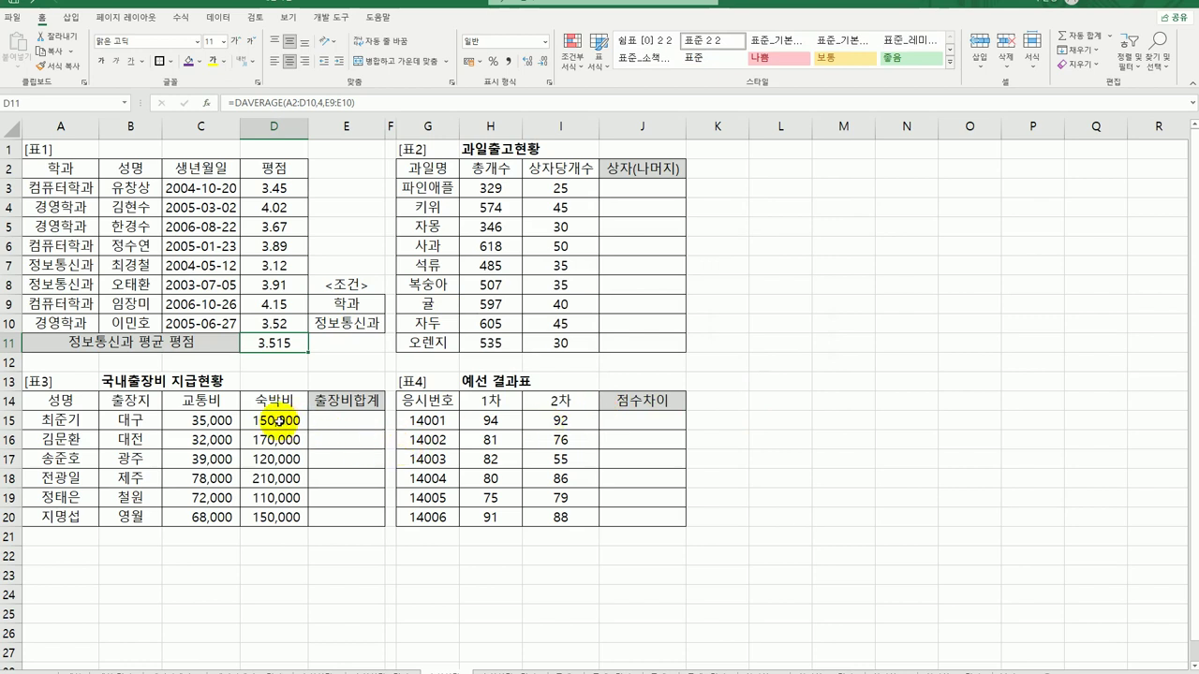
- Wrap the DAVERAGE formula in D11 in ROUND with 2 as the number of digits
{"action": "double_click", "coordinate": [258, 344]}
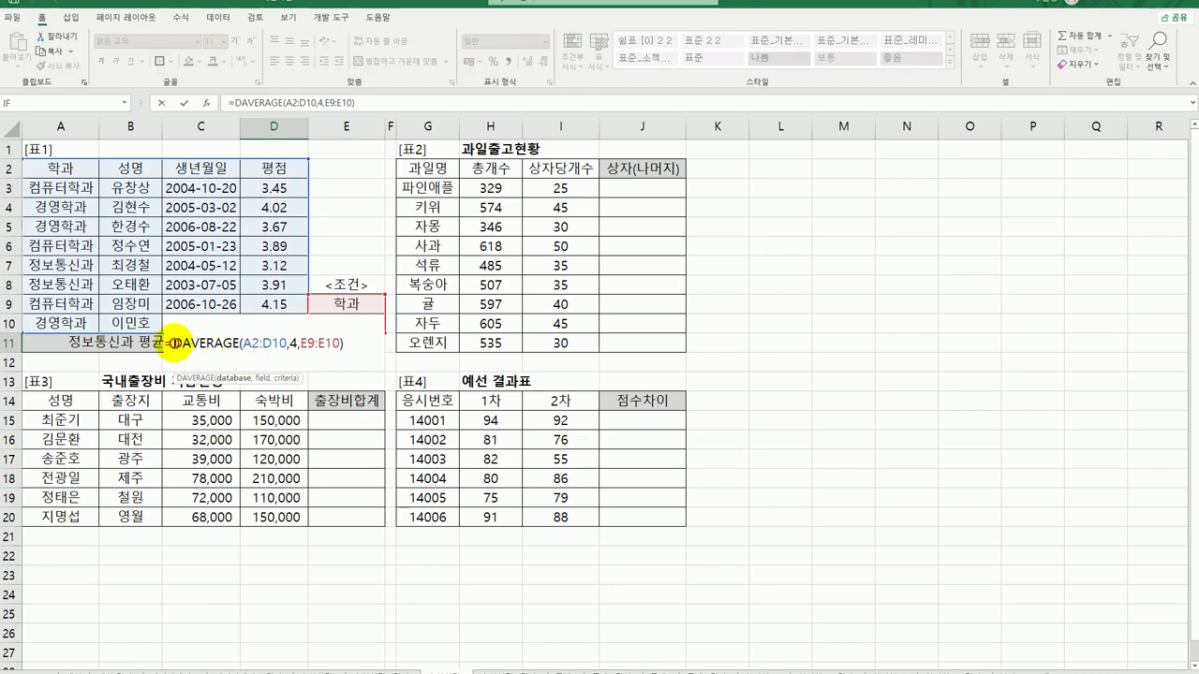
{"action": "type", "text": "roun"}
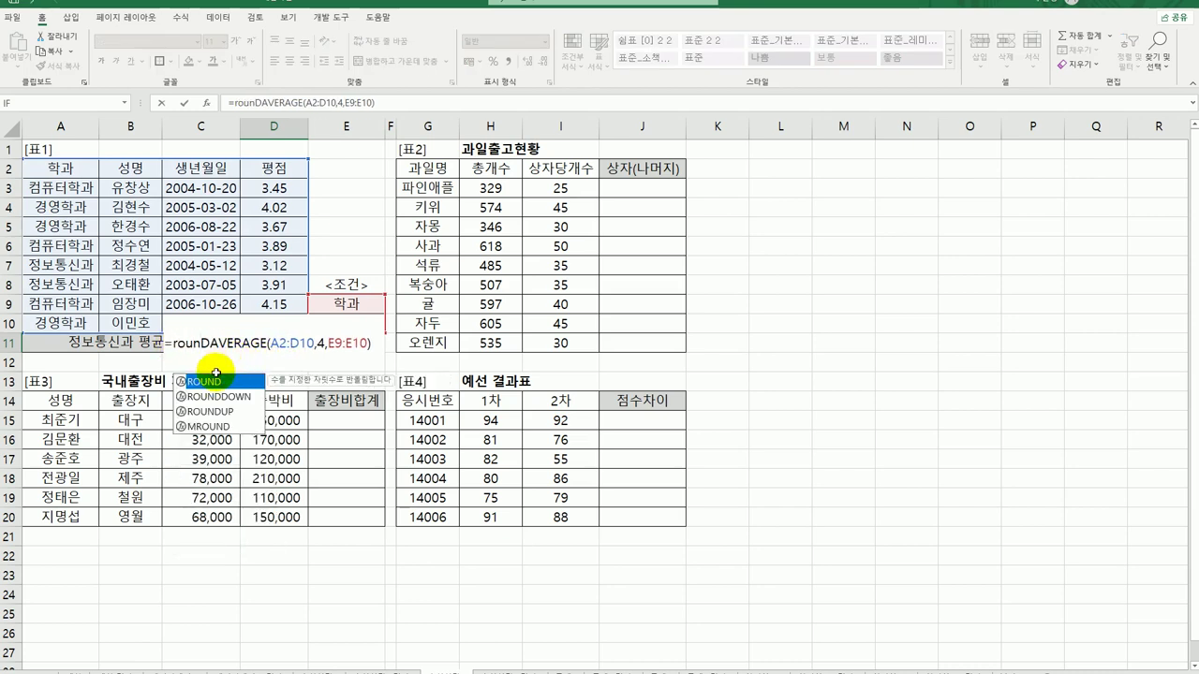
{"action": "double_click", "coordinate": [214, 380]}
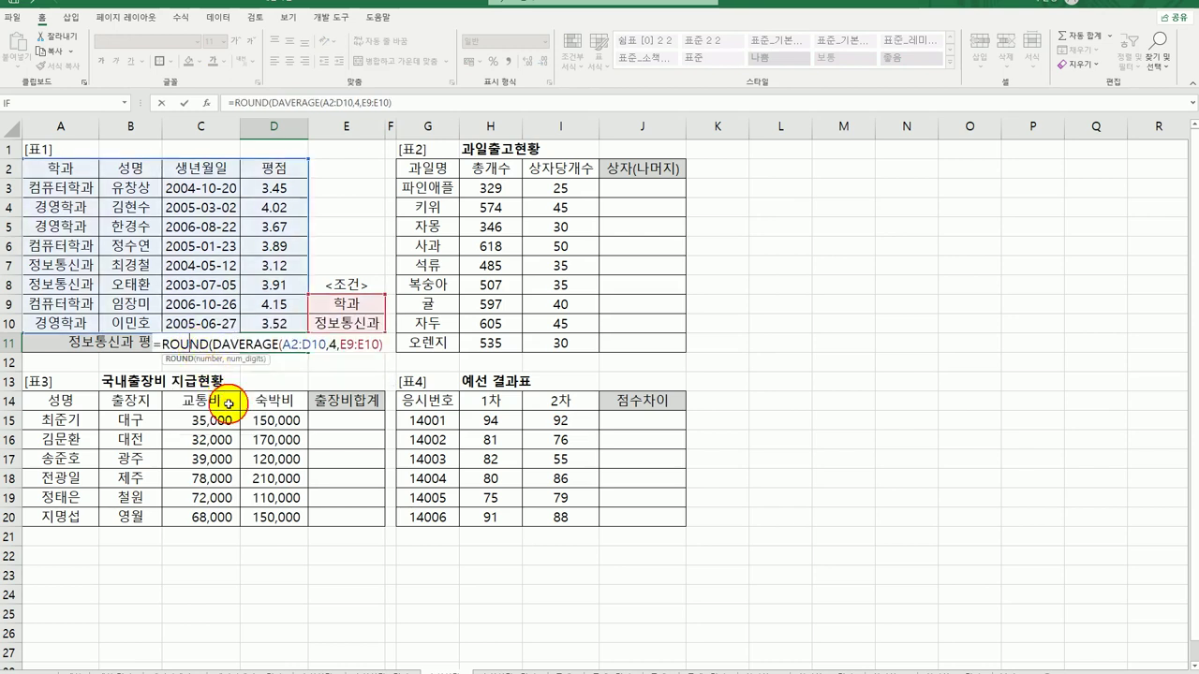
{"action": "left_click", "coordinate": [208, 103]}
{"action": "left_click", "coordinate": [571, 274]}
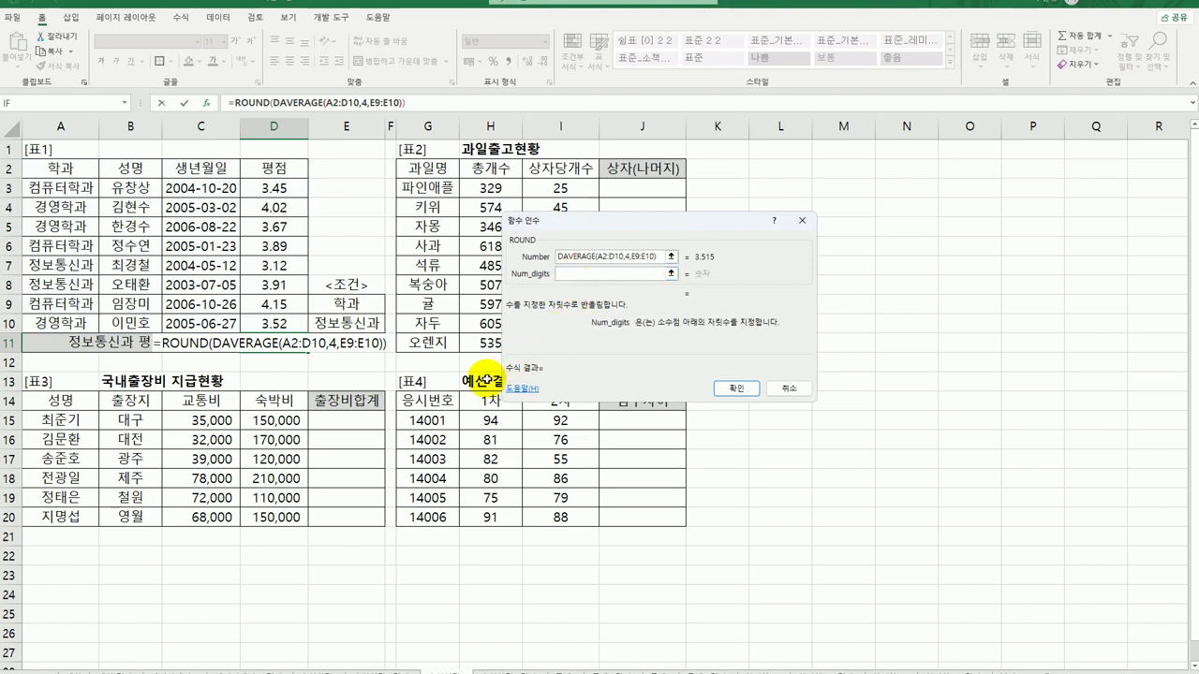
{"action": "type", "text": "2"}
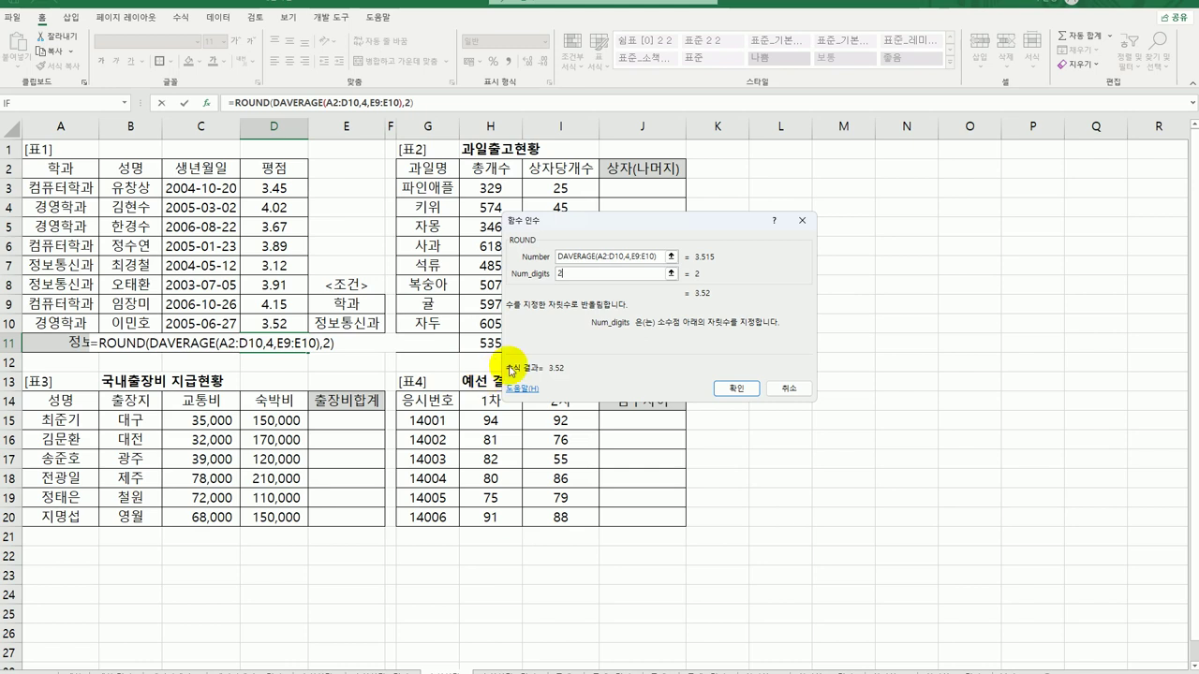
{"action": "left_click", "coordinate": [735, 388]}
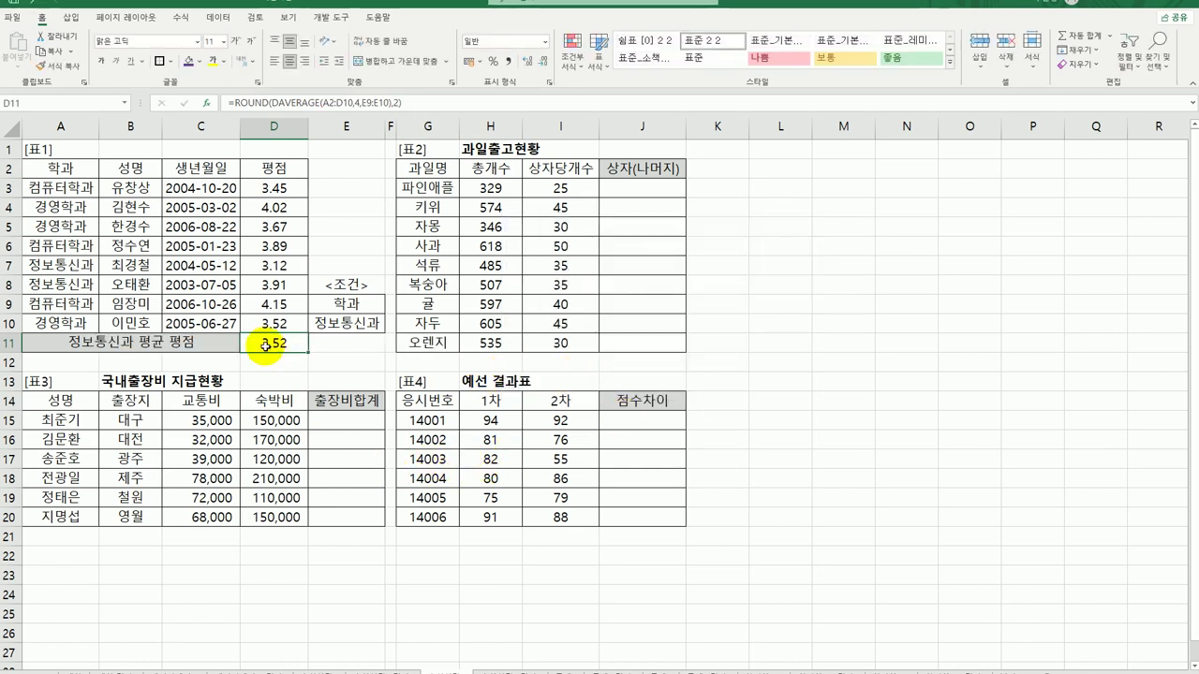
- Enter =INT(H3/I3) in J3 to calculate the whole number of boxes for 파인애플
{"action": "left_click", "coordinate": [630, 192]}
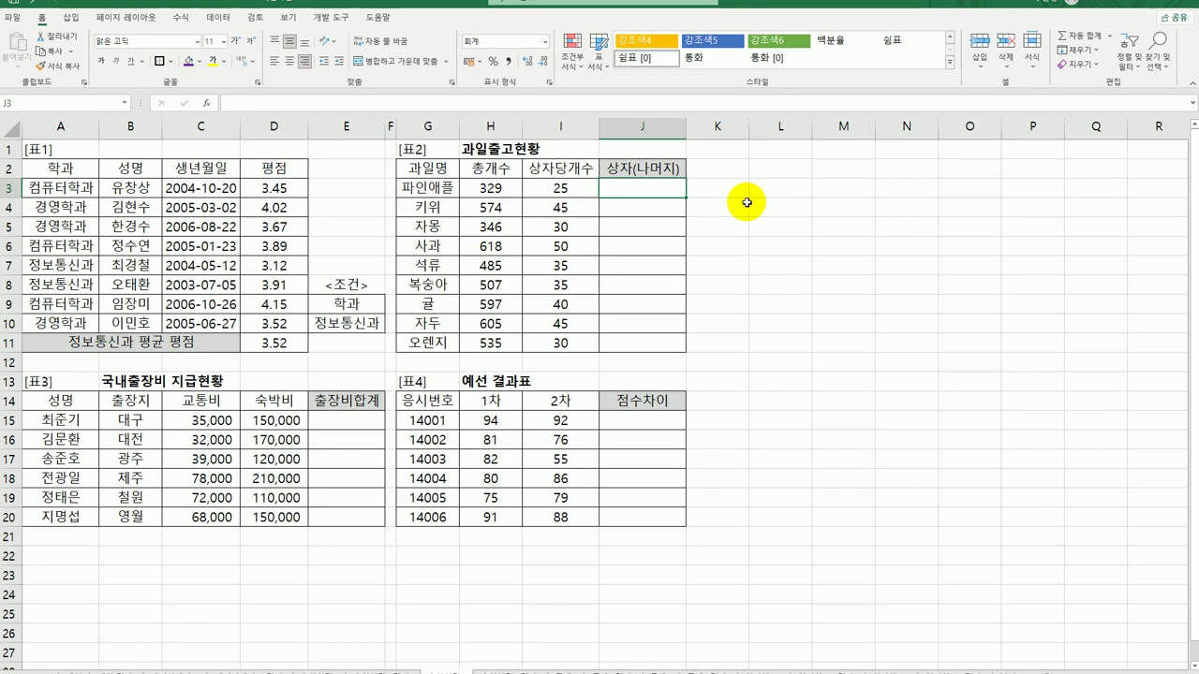
{"action": "type", "text": "="}
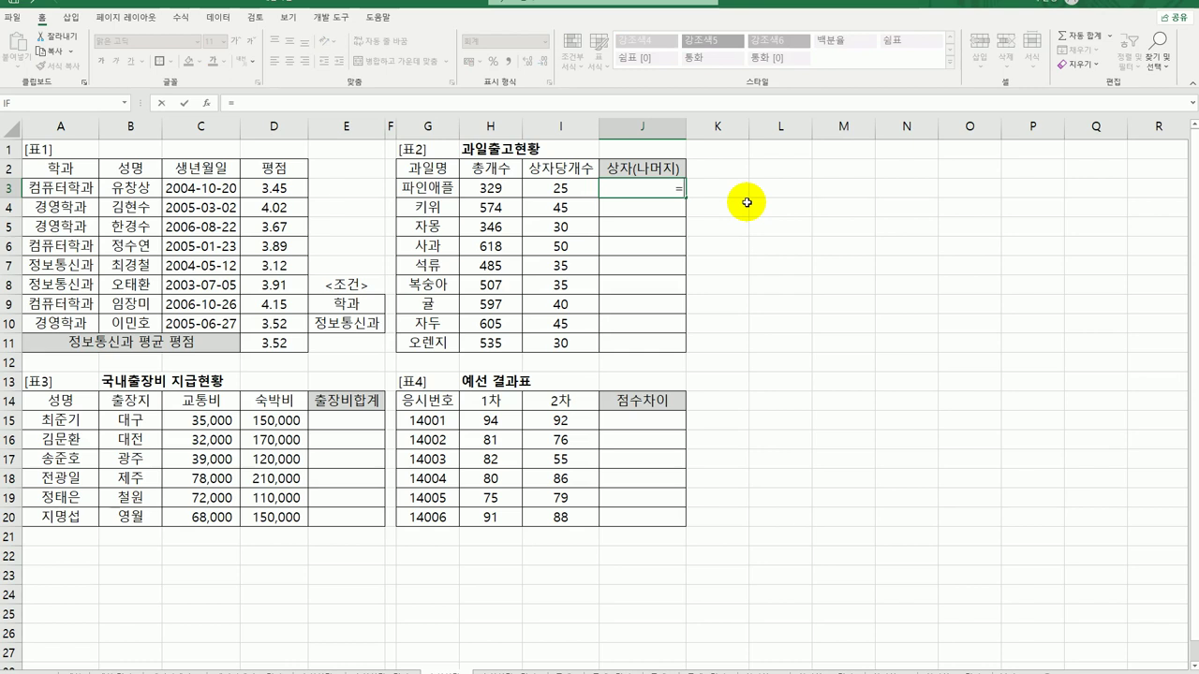
{"action": "type", "text": "int"}
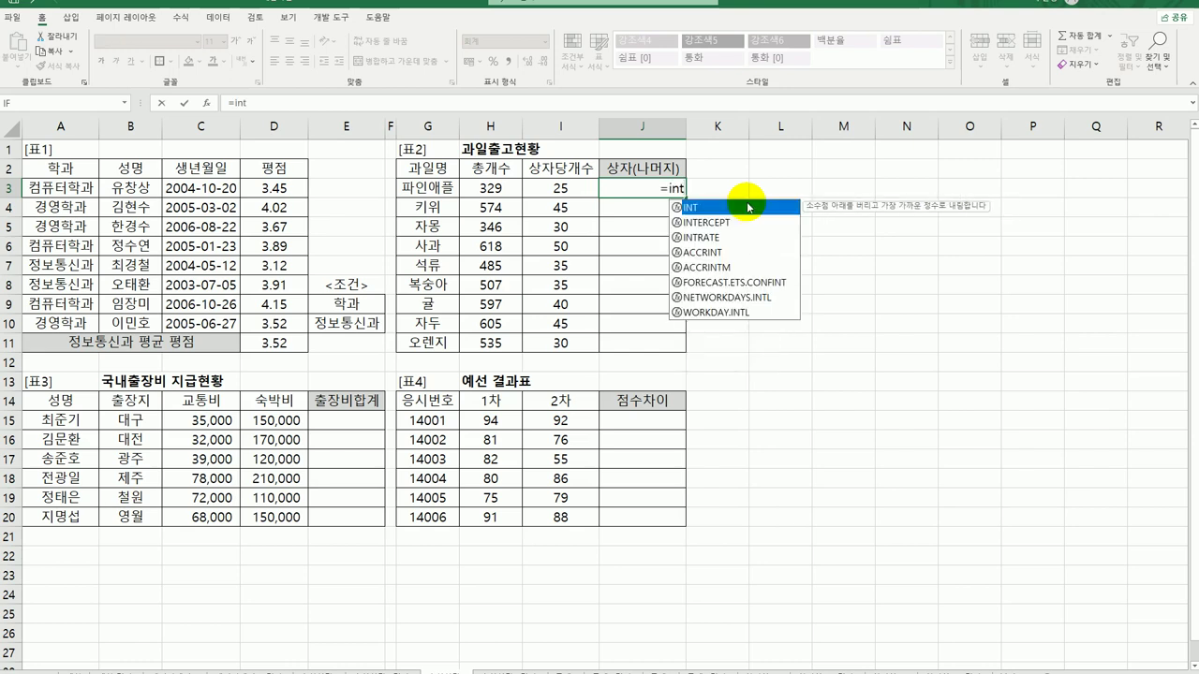
{"action": "double_click", "coordinate": [750, 207]}
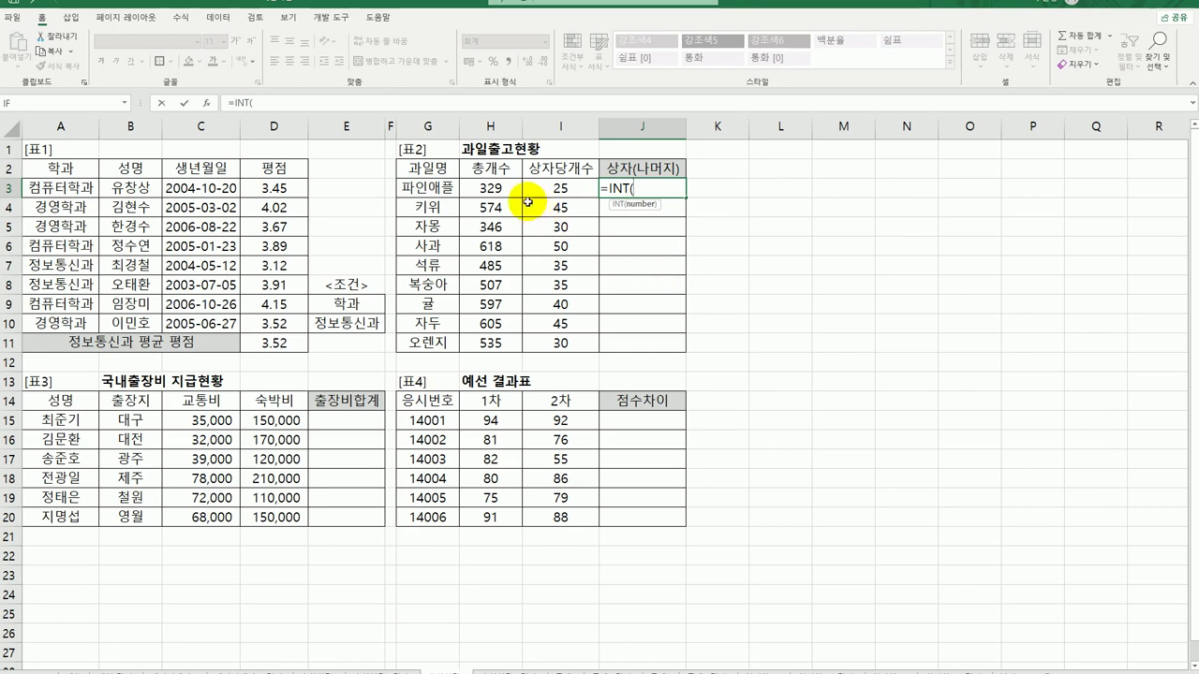
{"action": "left_click", "coordinate": [496, 189]}
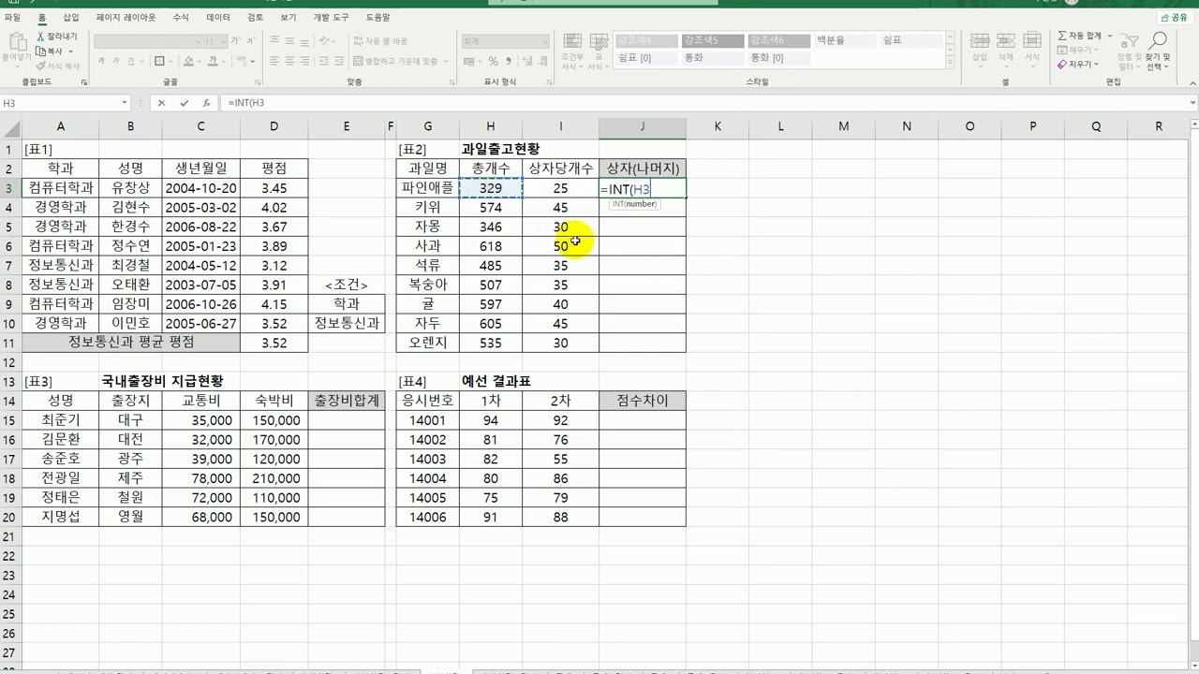
{"action": "type", "text": "/"}
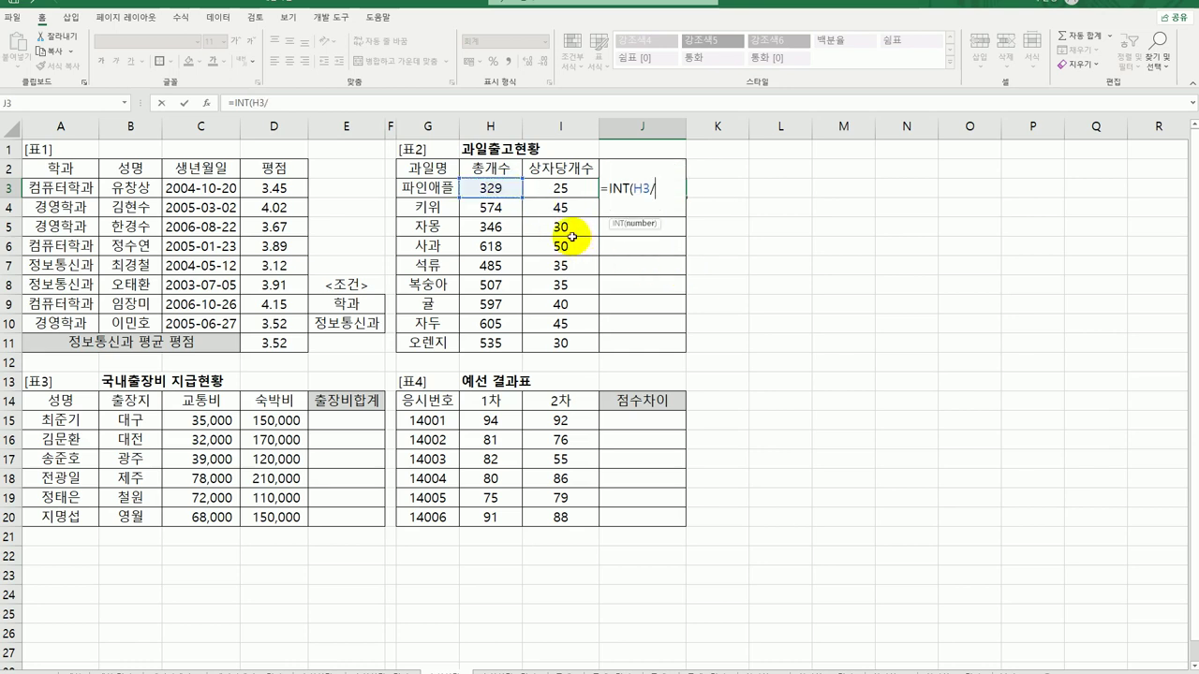
{"action": "left_click", "coordinate": [561, 186]}
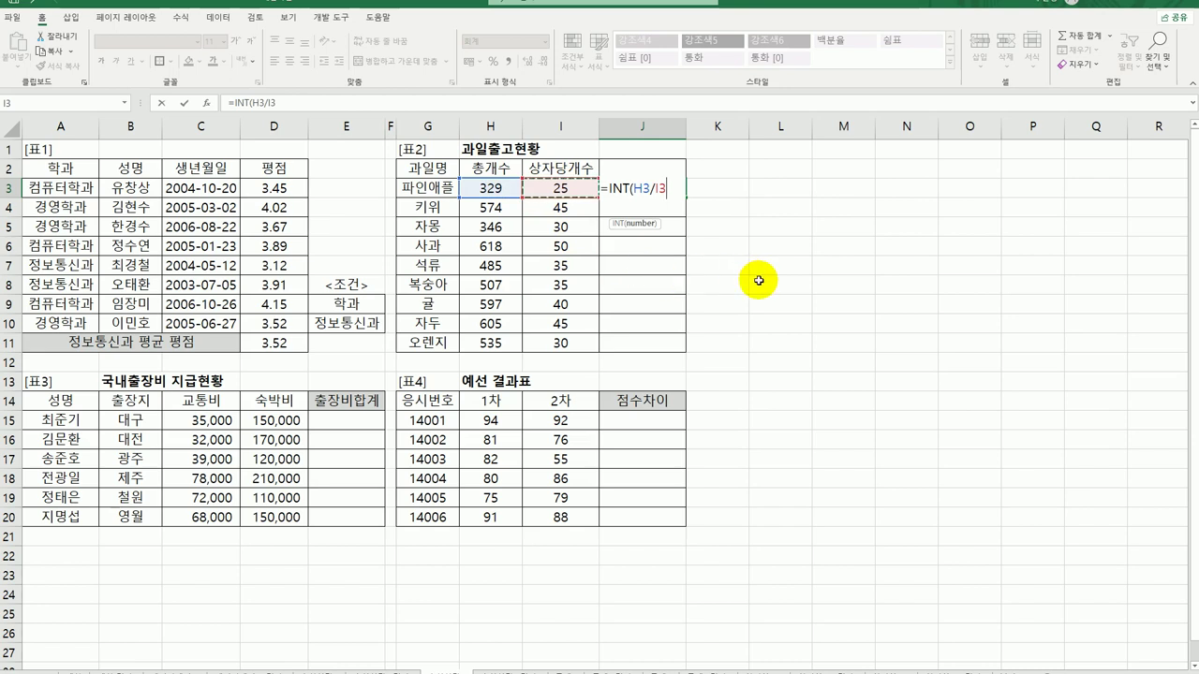
{"action": "type", "text": ")"}
{"action": "key", "text": "Return"}
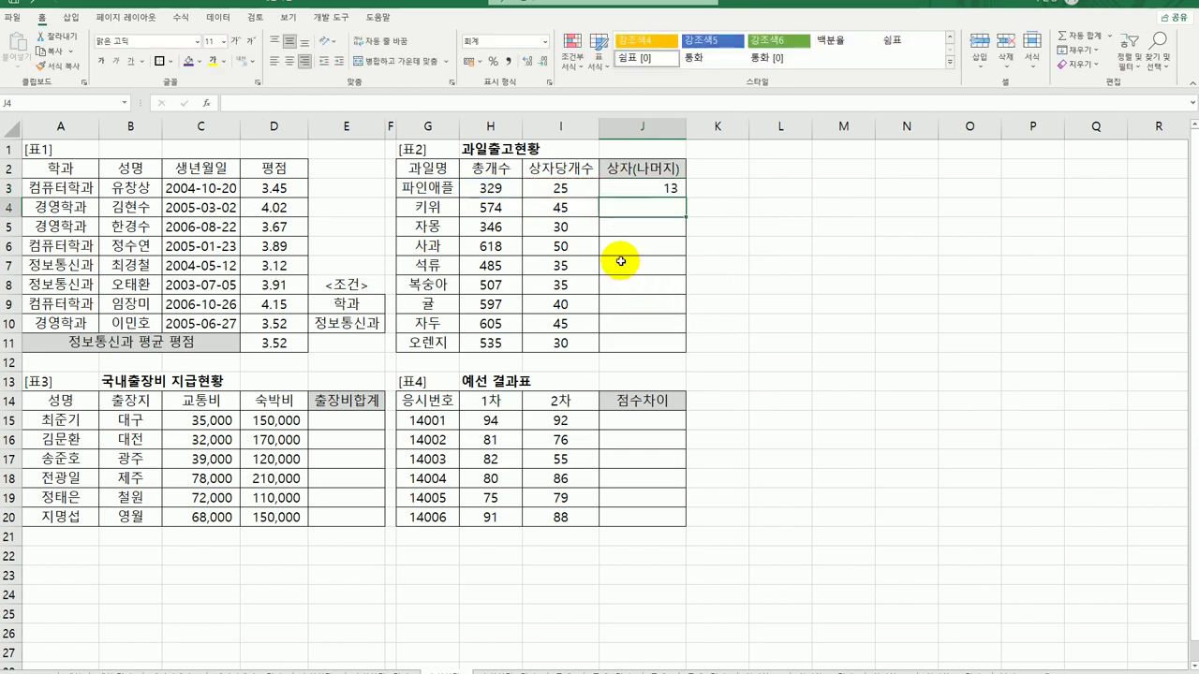
{"action": "left_click", "coordinate": [674, 188]}
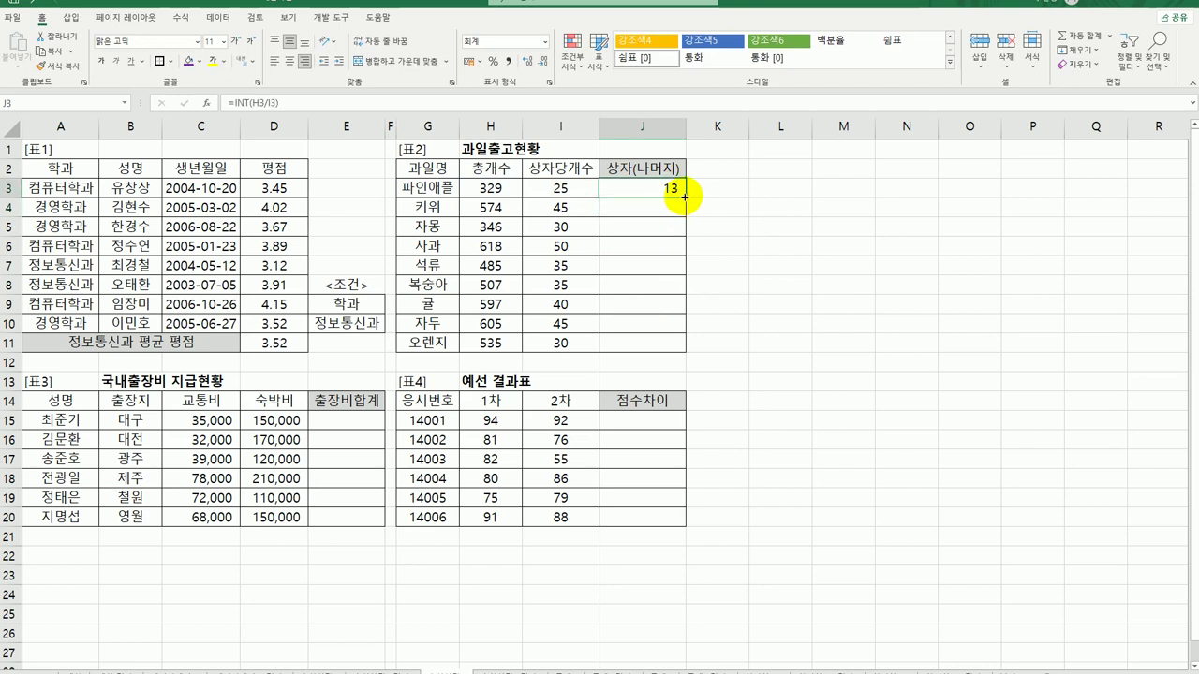
- Fill the INT formula in J3 down to J11, and append &"("&MOD(H3,I3) to the formula in J3
{"action": "left_click_drag", "start_coordinate": [685, 197], "coordinate": [682, 353]}
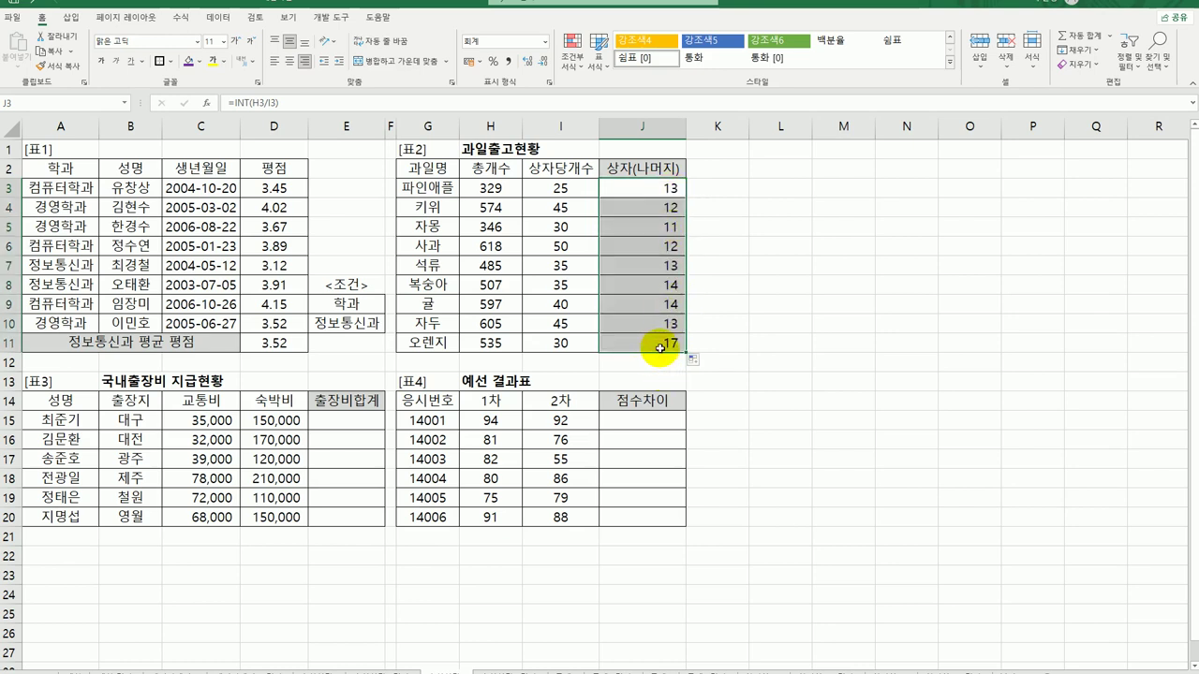
{"action": "double_click", "coordinate": [671, 187]}
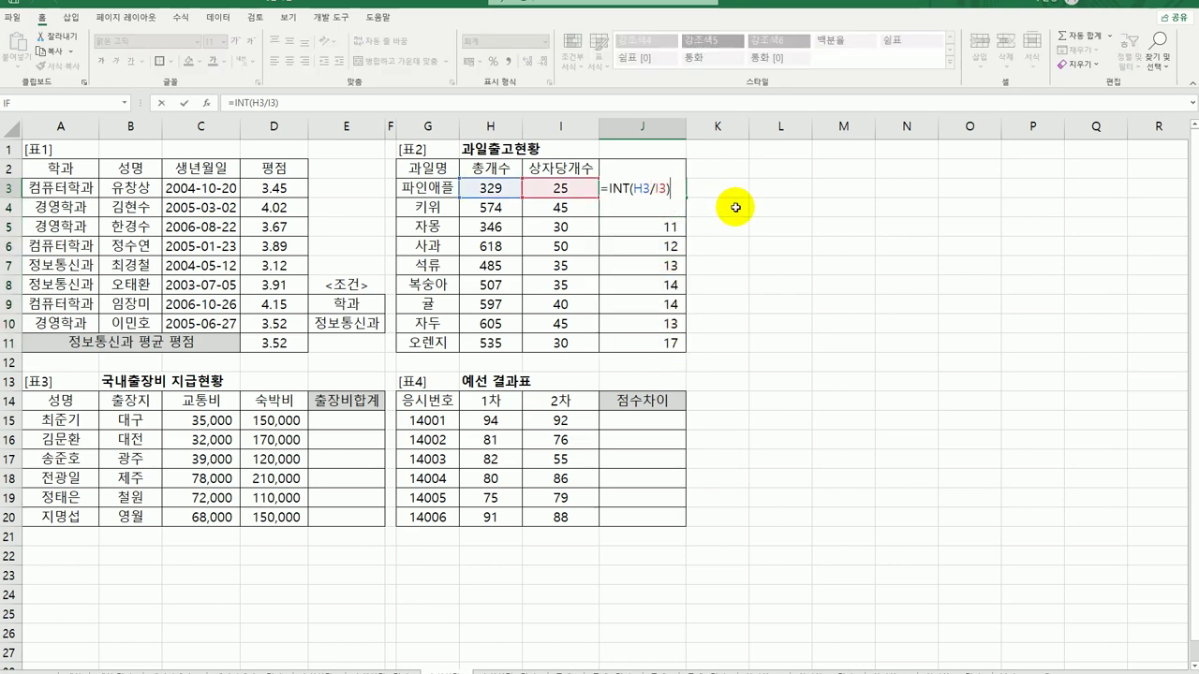
{"action": "type", "text": "&\""}
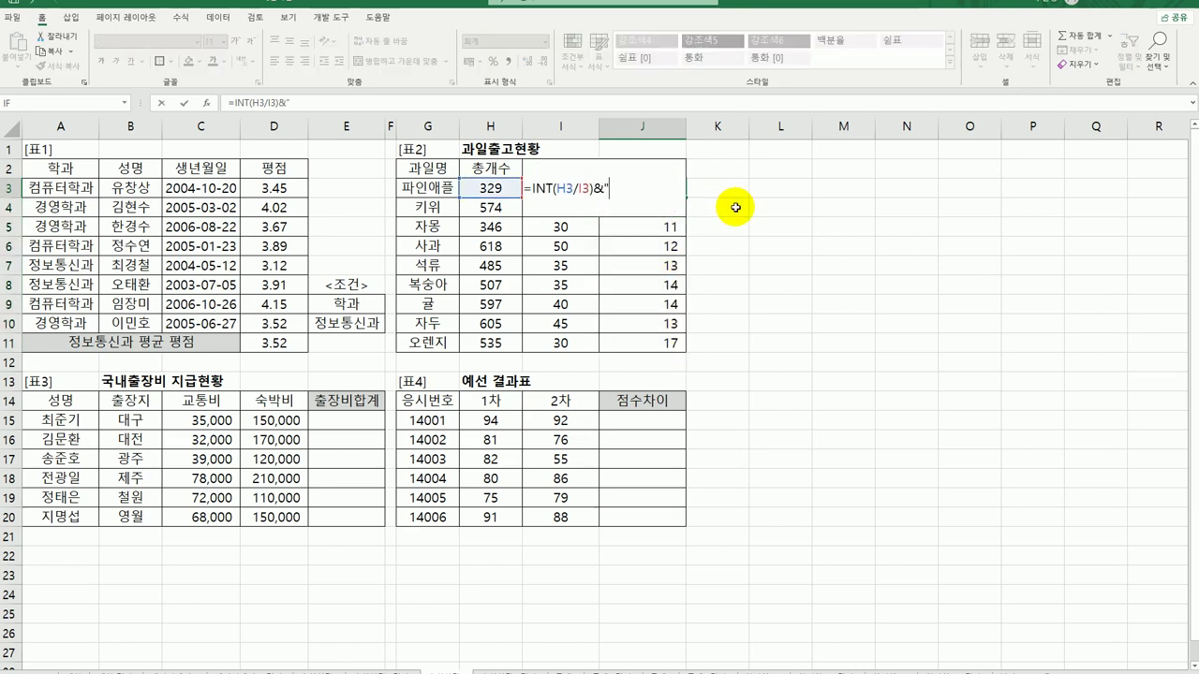
{"action": "type", "text": "(\"&mo"}
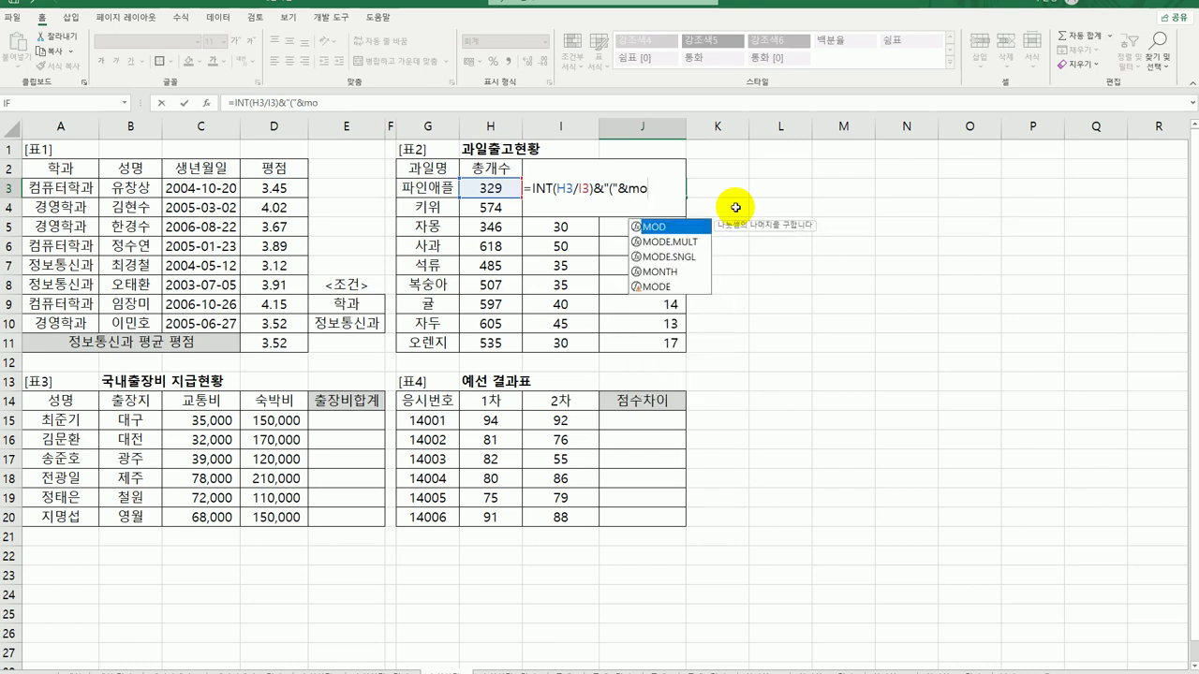
{"action": "double_click", "coordinate": [668, 227]}
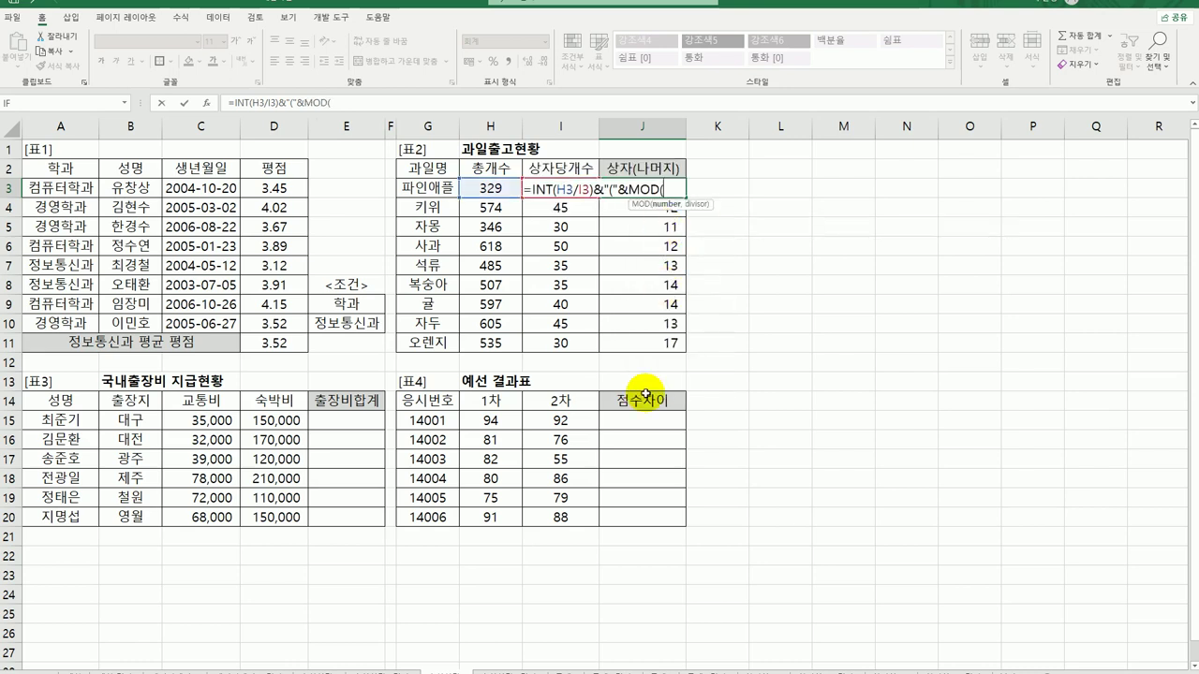
{"action": "left_click", "coordinate": [214, 106]}
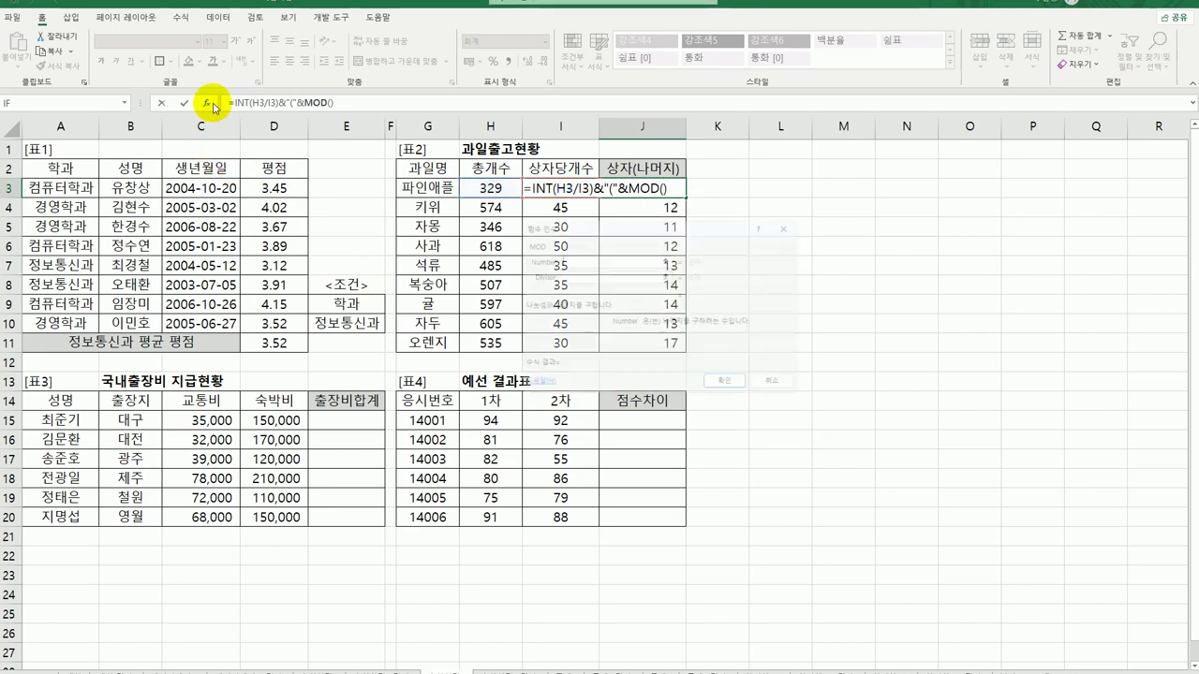
{"action": "left_click", "coordinate": [489, 187]}
{"action": "left_click", "coordinate": [585, 272]}
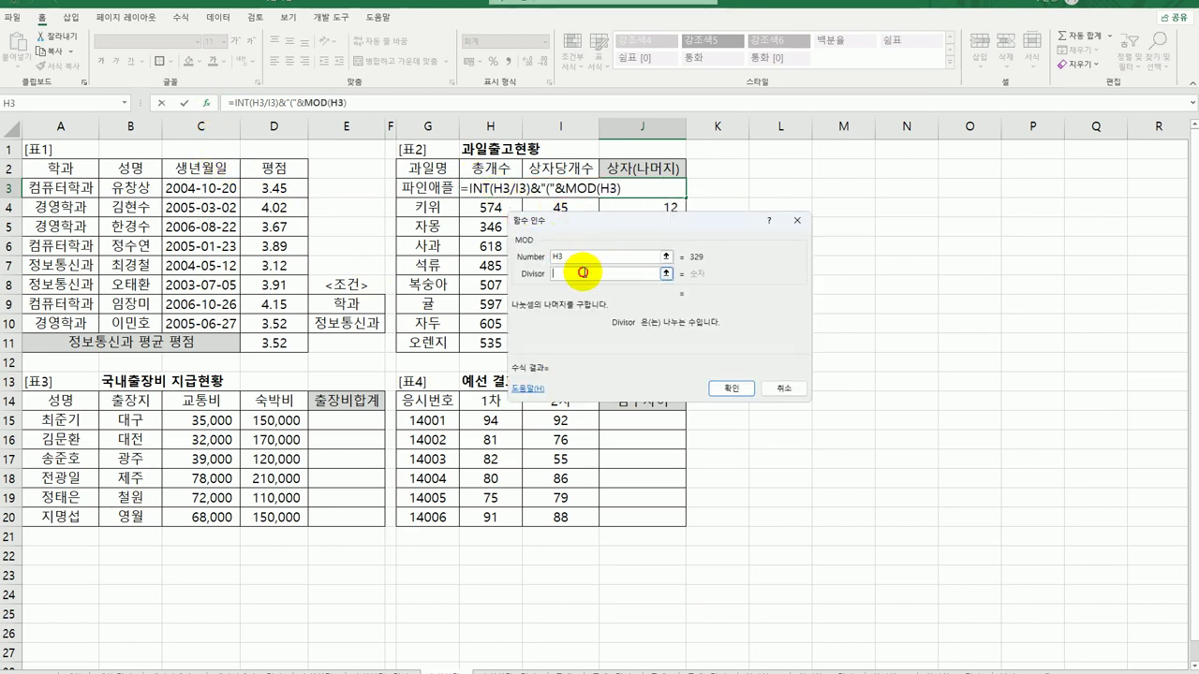
{"action": "left_click", "coordinate": [552, 186]}
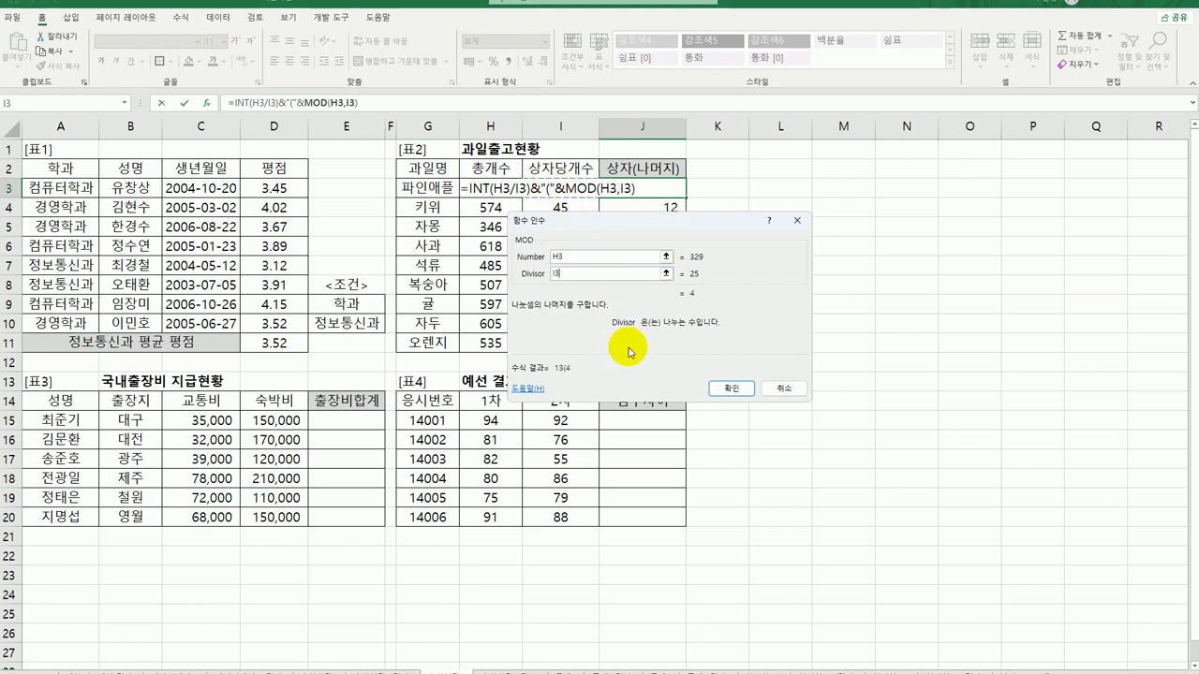
{"action": "left_click", "coordinate": [733, 386]}
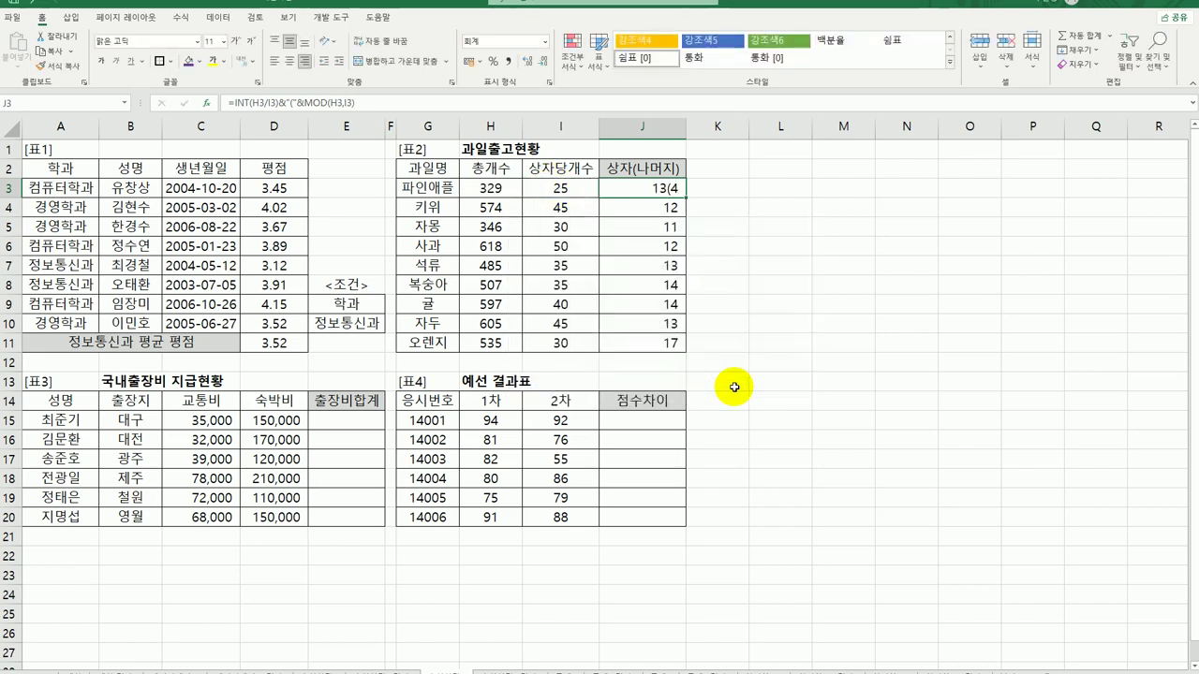
- Append &")" to the INT and MOD formula in J3 and fill it down to J11
{"action": "double_click", "coordinate": [675, 189]}
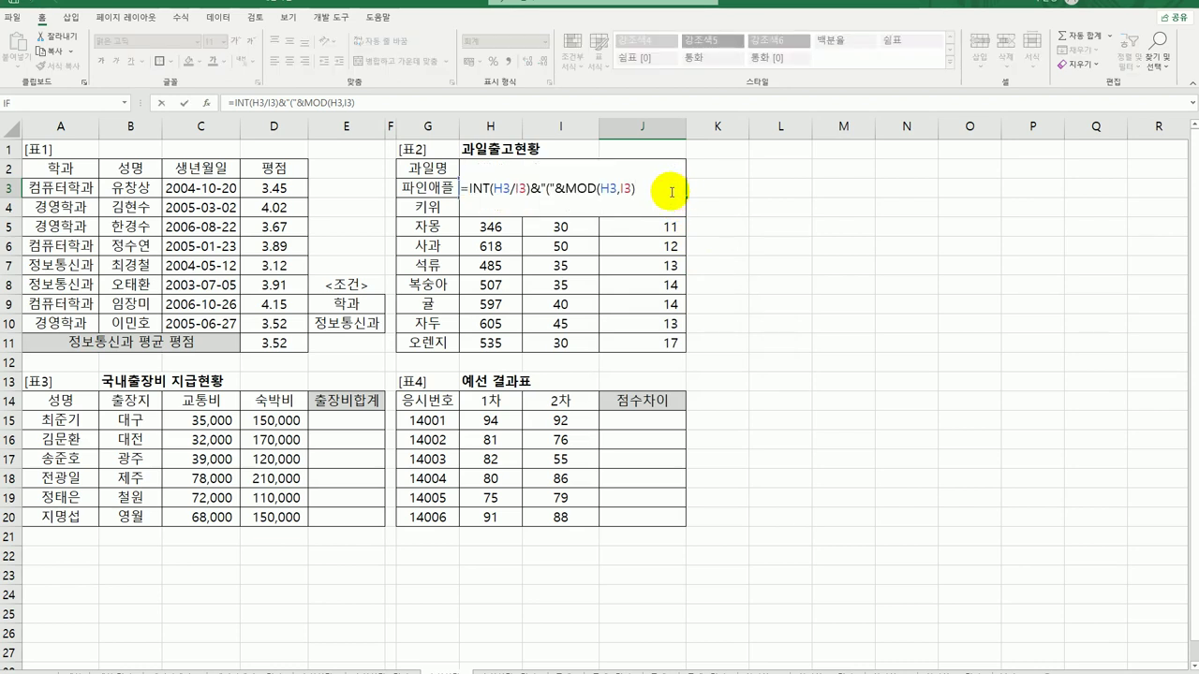
{"action": "type", "text": "&\")\""}
{"action": "key", "text": "Return"}
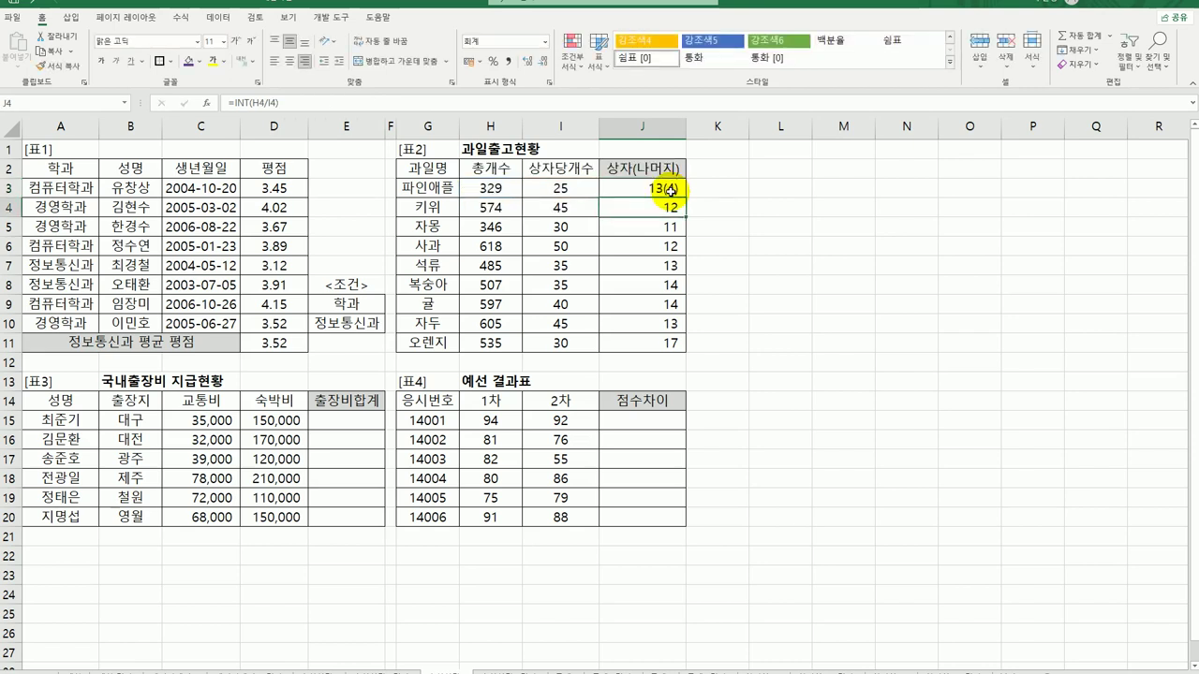
{"action": "left_click", "coordinate": [670, 190]}
{"action": "left_click_drag", "start_coordinate": [686, 197], "coordinate": [684, 351]}
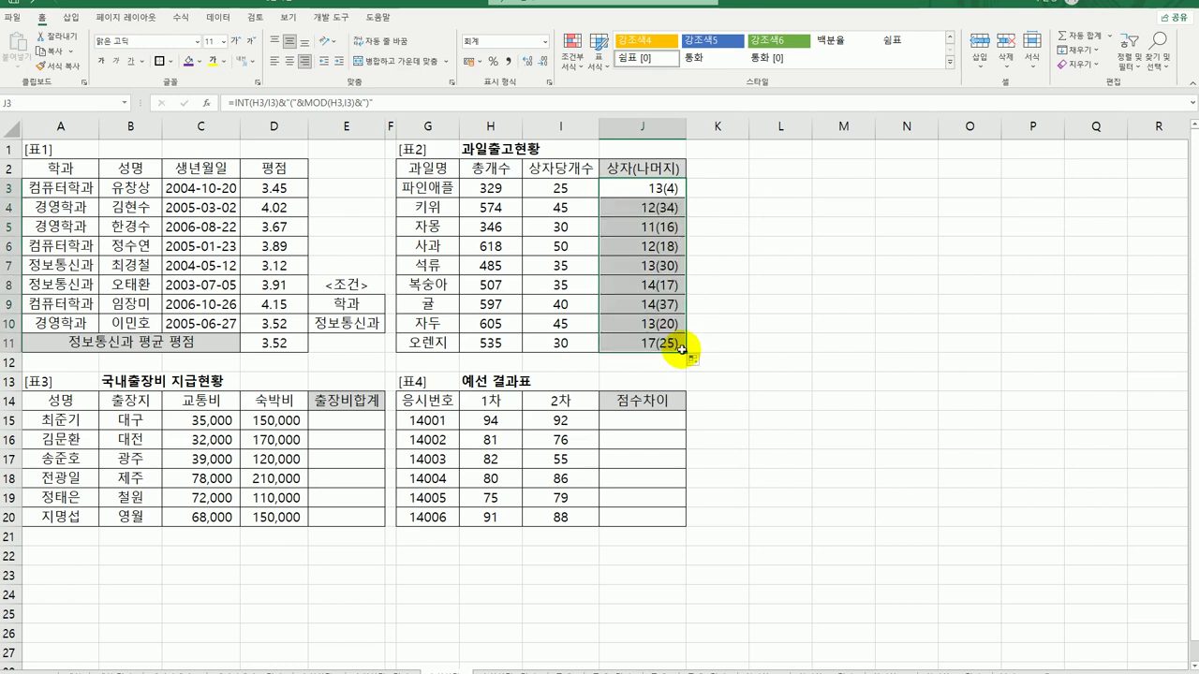
{"action": "left_click", "coordinate": [675, 343]}
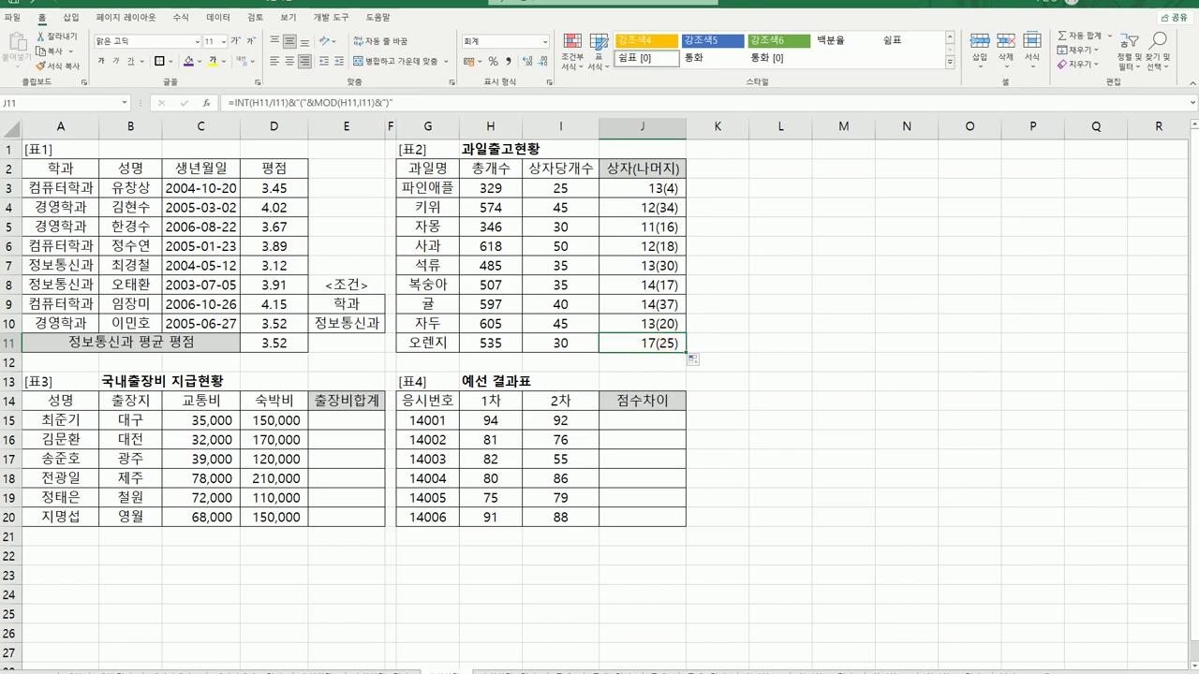
{"action": "left_click", "coordinate": [181, 665]}
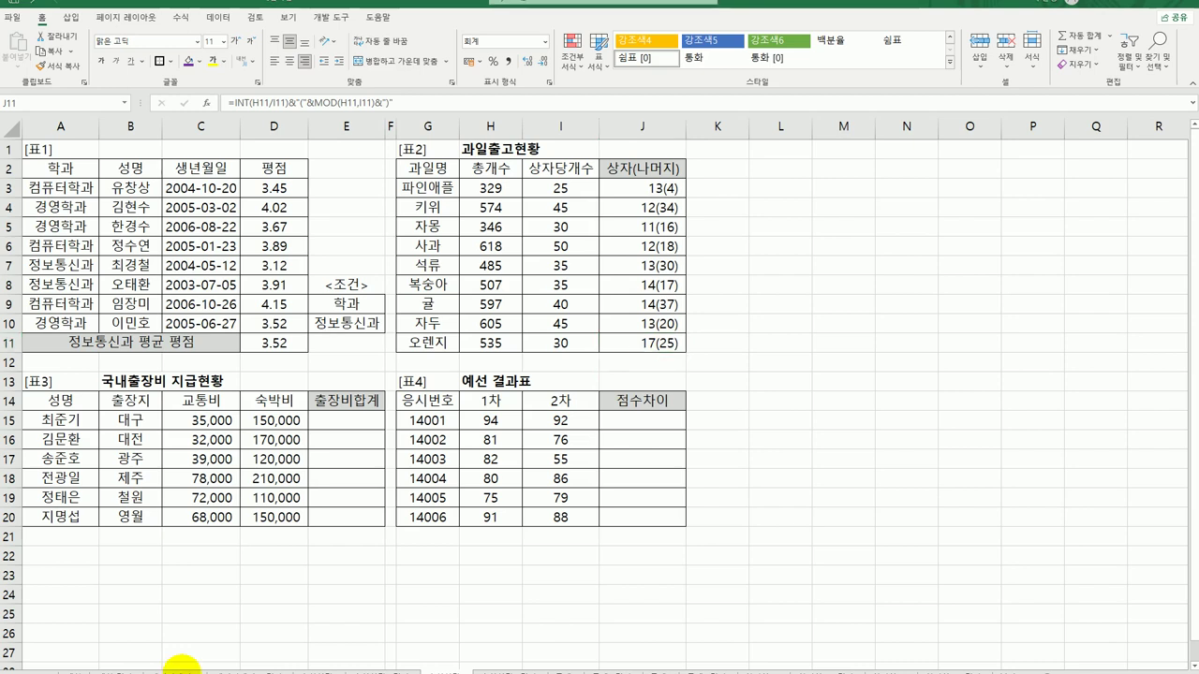
- Enter =SUM(C15:D15) in E15 to total 교통비 and 숙박비 in the first row of 표3
{"action": "left_click", "coordinate": [334, 420]}
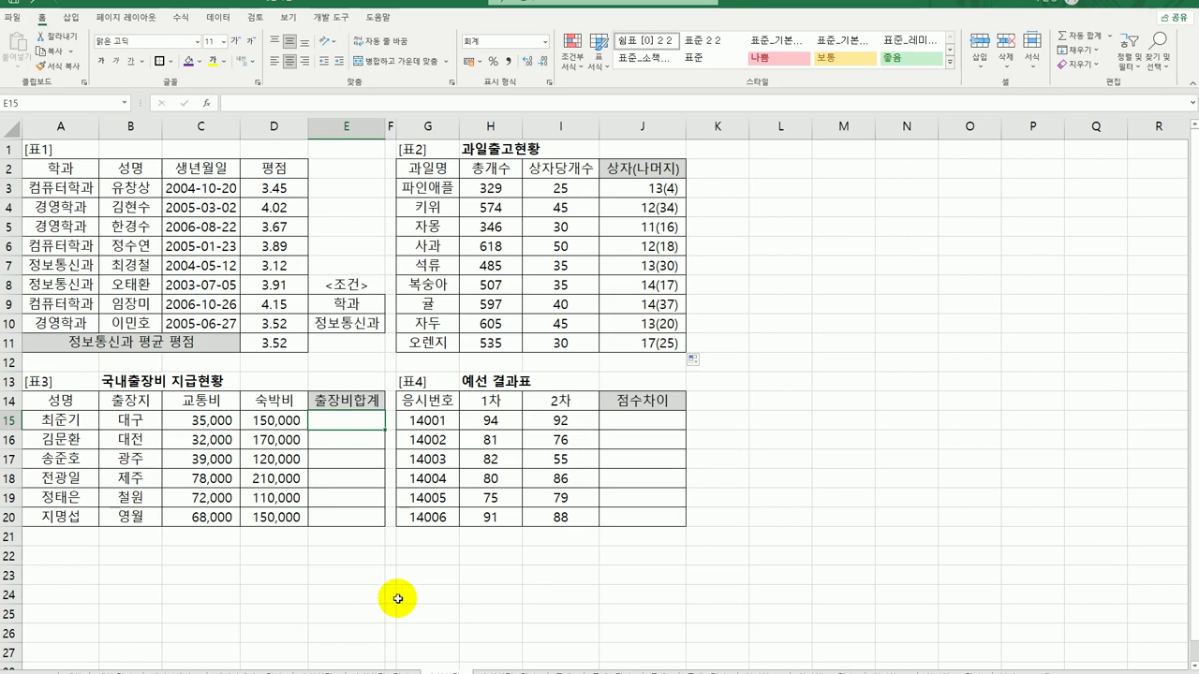
{"action": "type", "text": "=sum"}
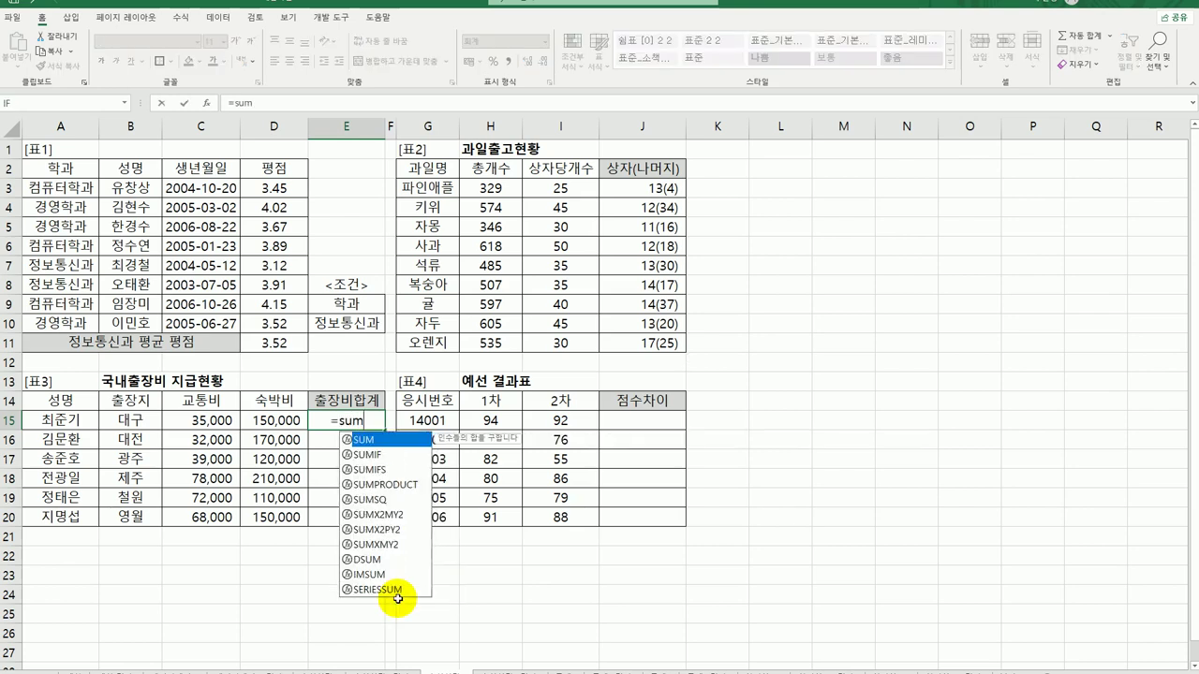
{"action": "type", "text": "("}
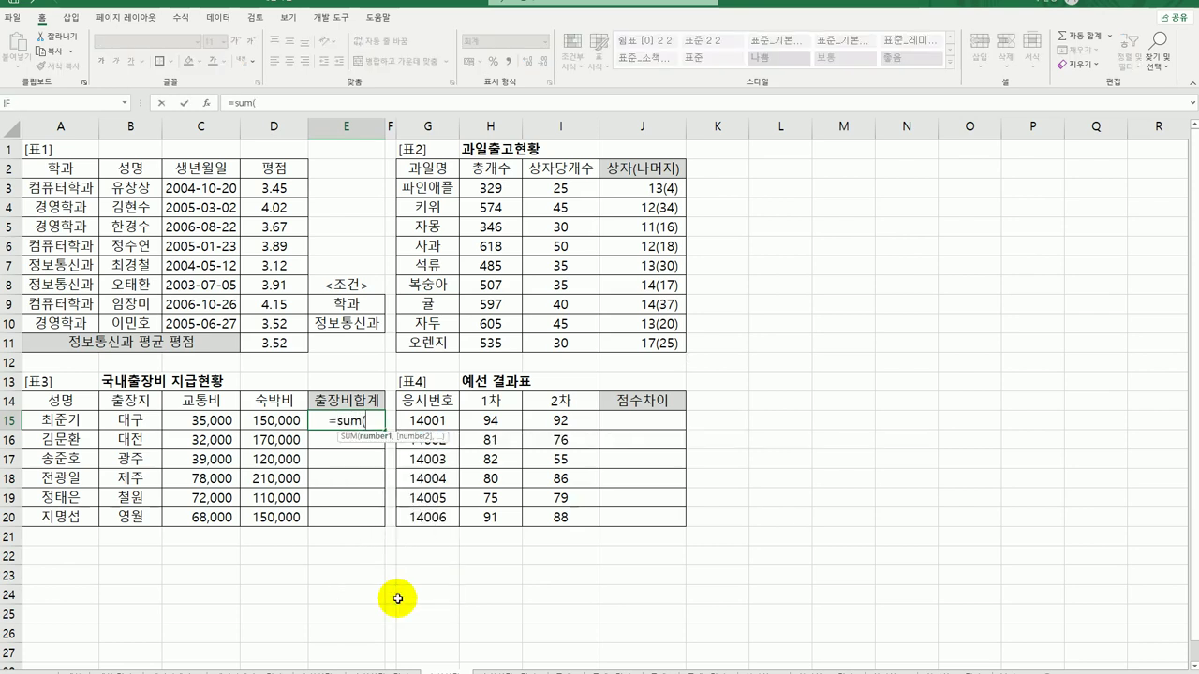
{"action": "left_click_drag", "start_coordinate": [213, 421], "coordinate": [267, 421]}
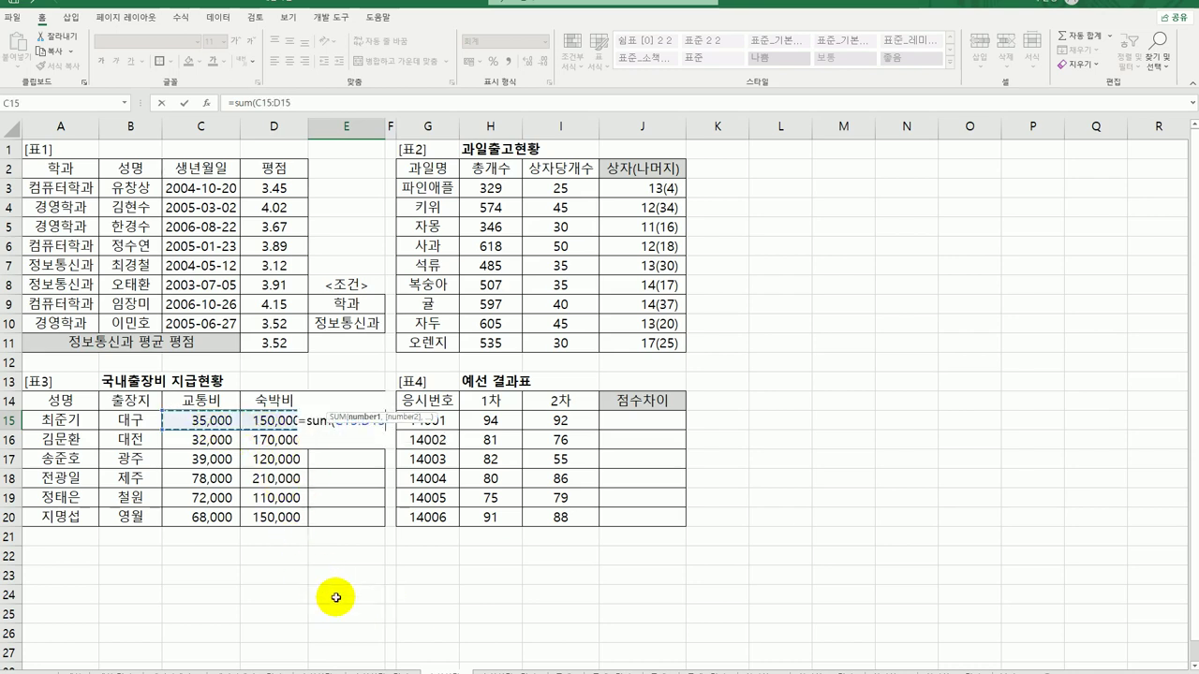
{"action": "type", "text": ")"}
{"action": "key", "text": "Return"}
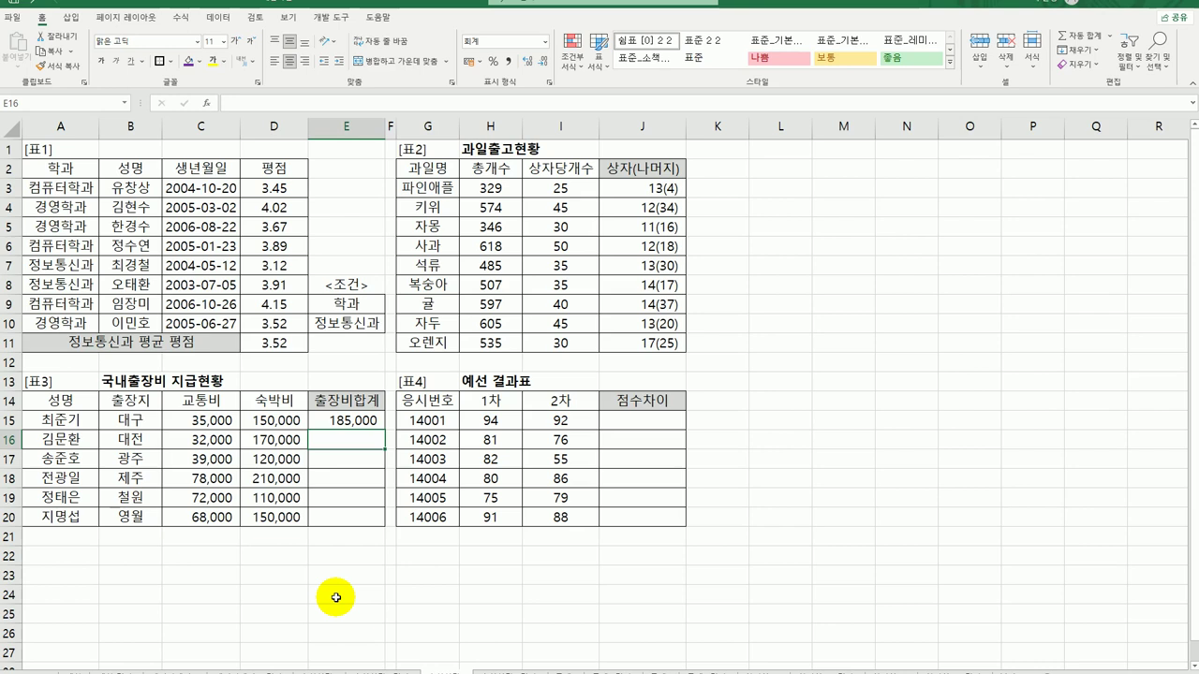
- Nest the SUM formula in E15 inside a ROUNDDOWN function
{"action": "left_click", "coordinate": [346, 420]}
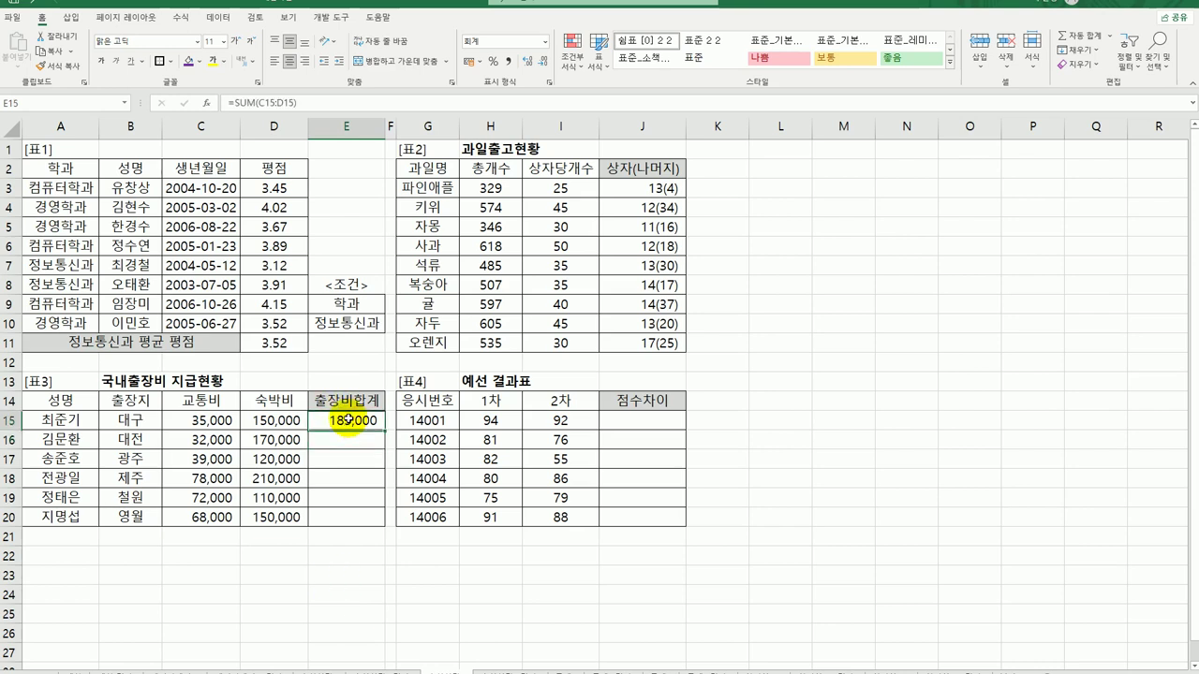
{"action": "double_click", "coordinate": [324, 423]}
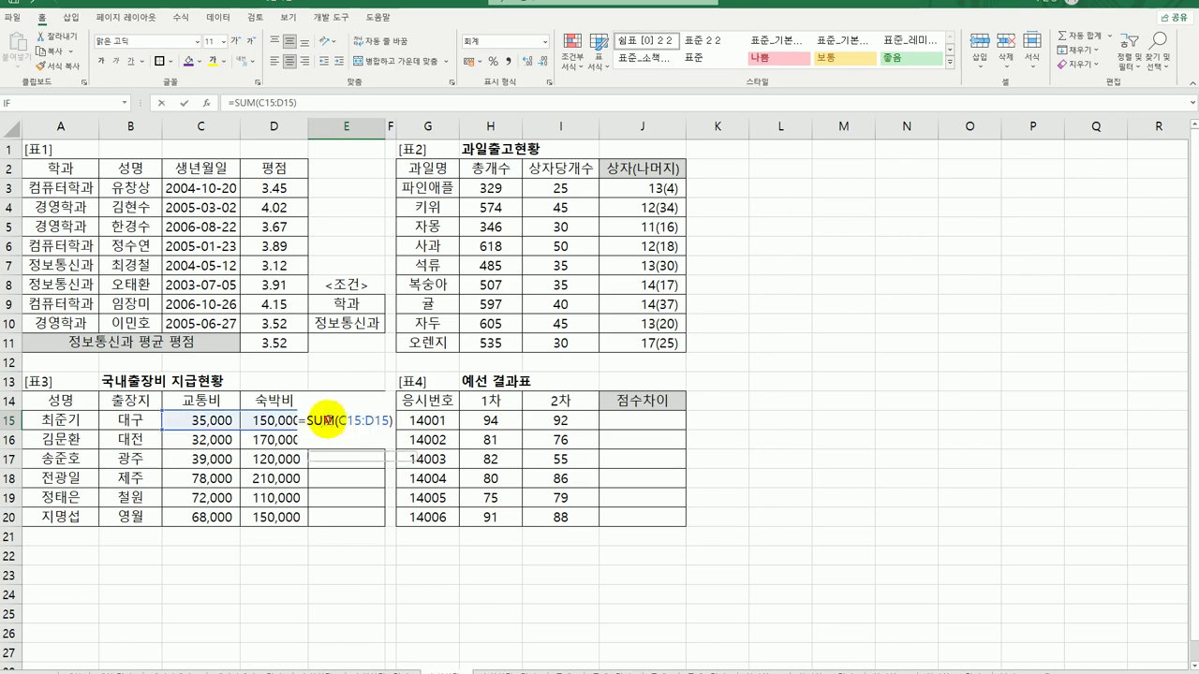
{"action": "left_click", "coordinate": [392, 423]}
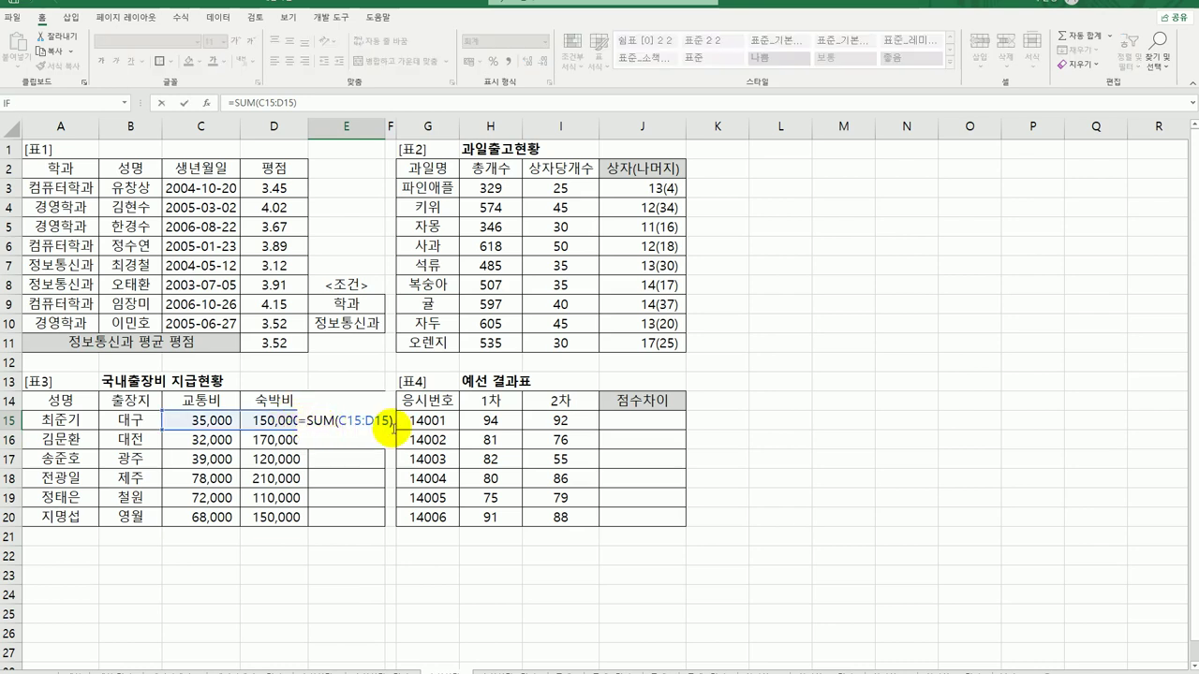
{"action": "type", "text": "r"}
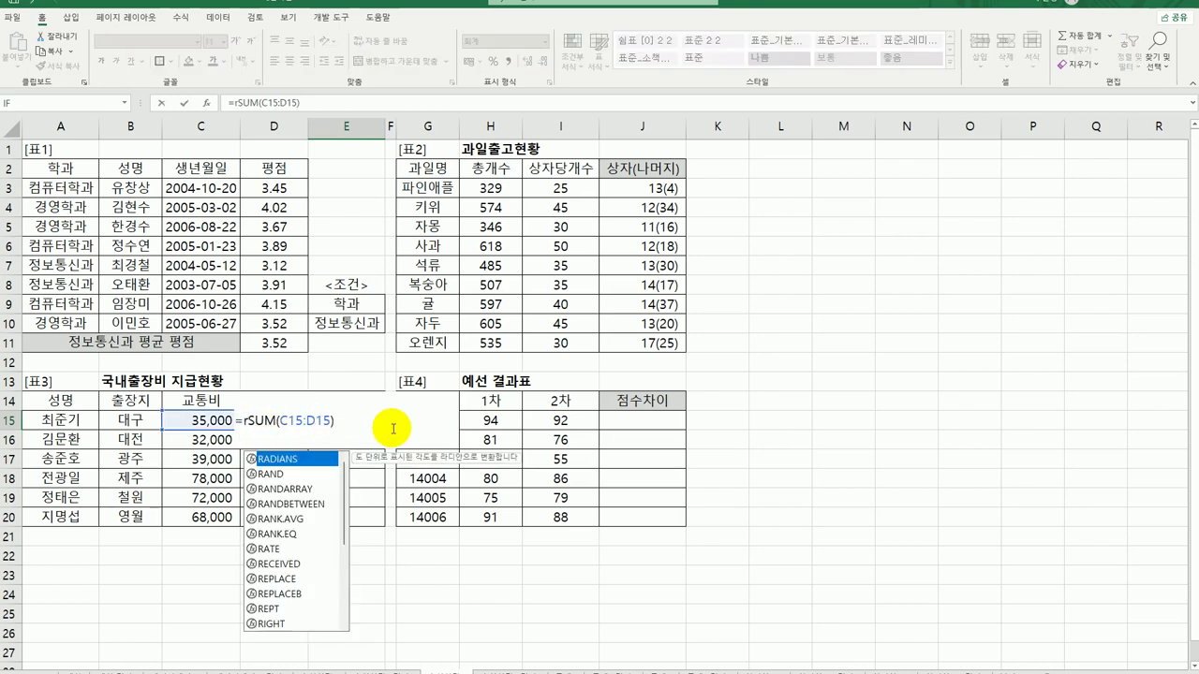
{"action": "type", "text": "oun"}
{"action": "key", "text": "Down"}
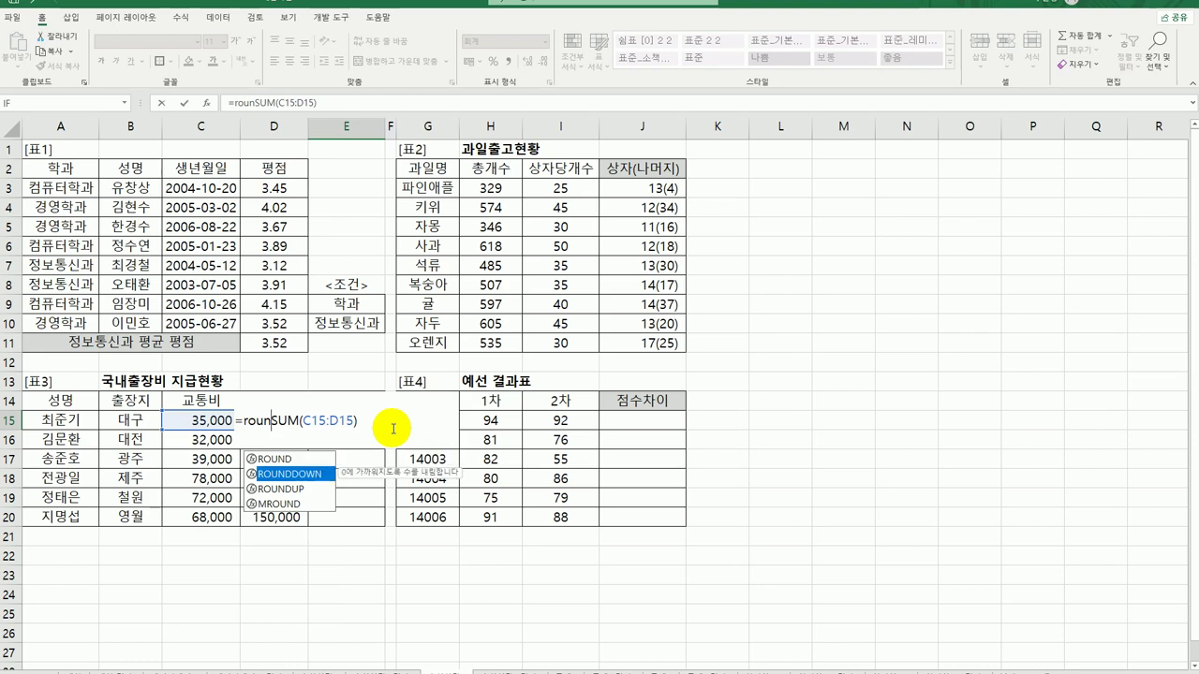
{"action": "double_click", "coordinate": [300, 474]}
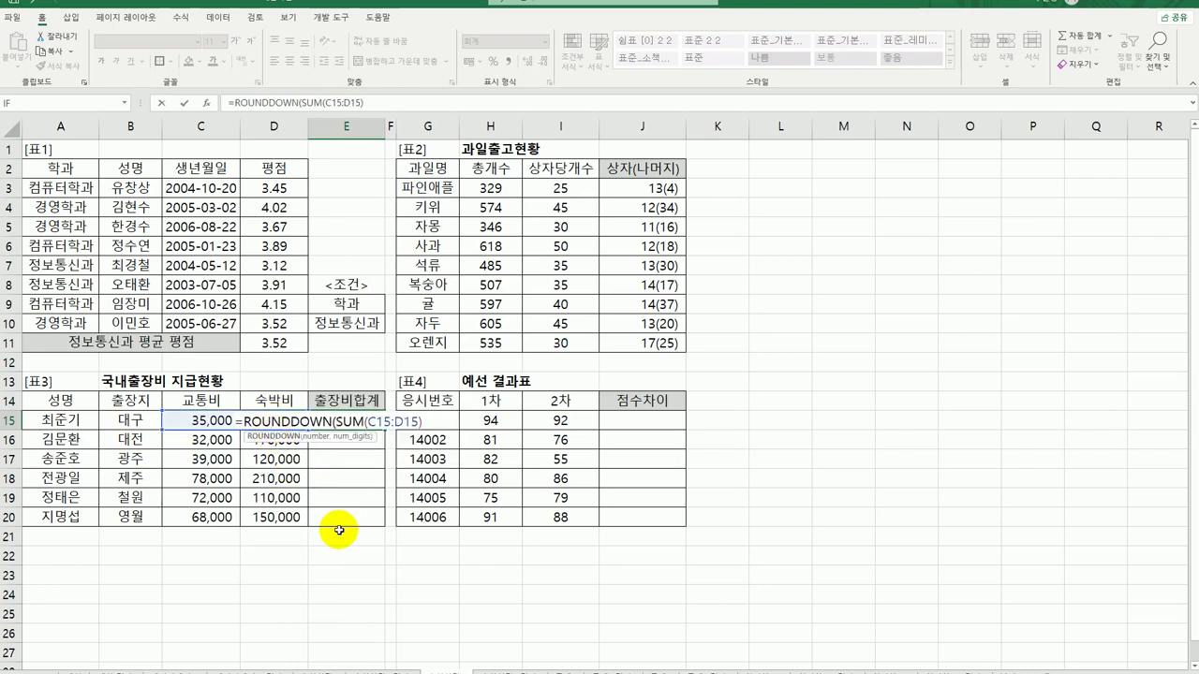
- Set ROUNDDOWN's number of digits to -4 and complete the formula in E15
{"action": "left_click", "coordinate": [205, 102]}
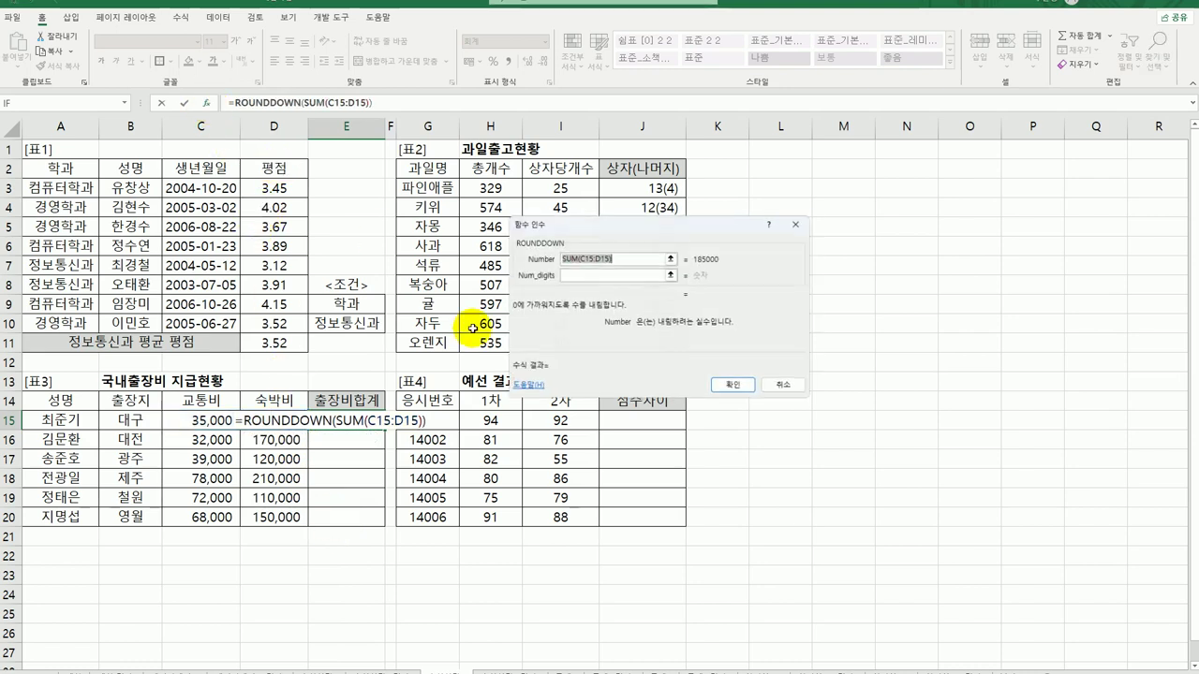
{"action": "left_click", "coordinate": [590, 274]}
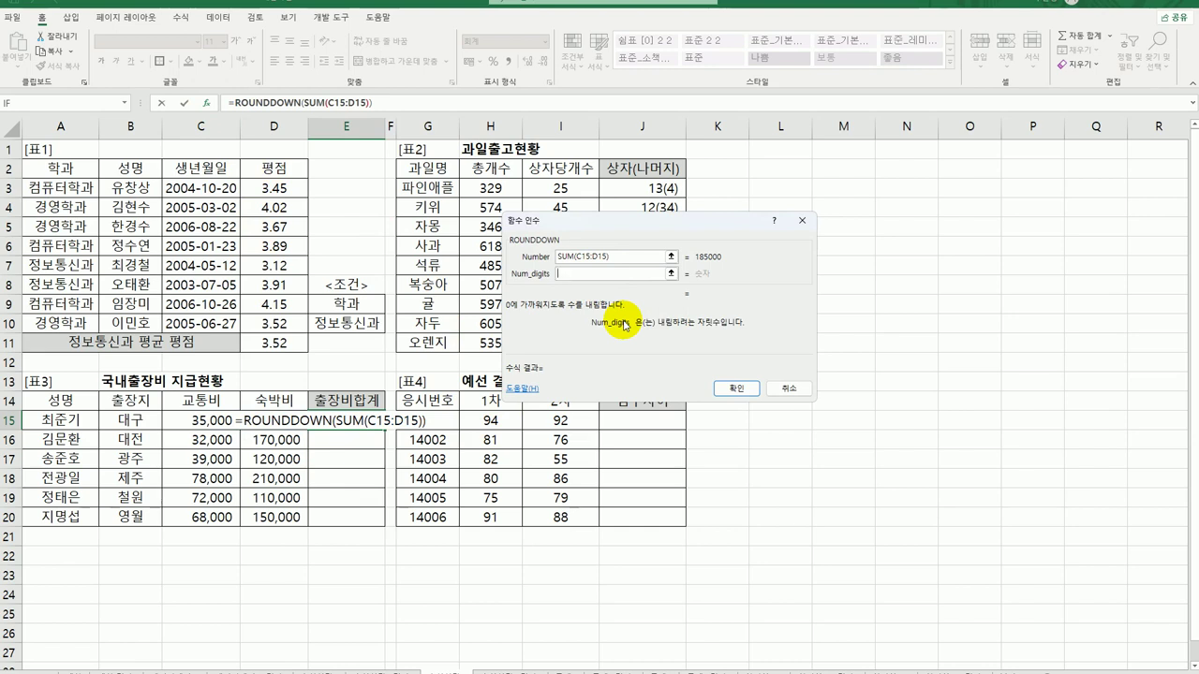
{"action": "type", "text": "-1"}
{"action": "key", "text": "BackSpace"}
{"action": "type", "text": "2"}
{"action": "key", "text": "BackSpace"}
{"action": "type", "text": "3"}
{"action": "key", "text": "BackSpace"}
{"action": "type", "text": "4"}
{"action": "left_click", "coordinate": [724, 388]}
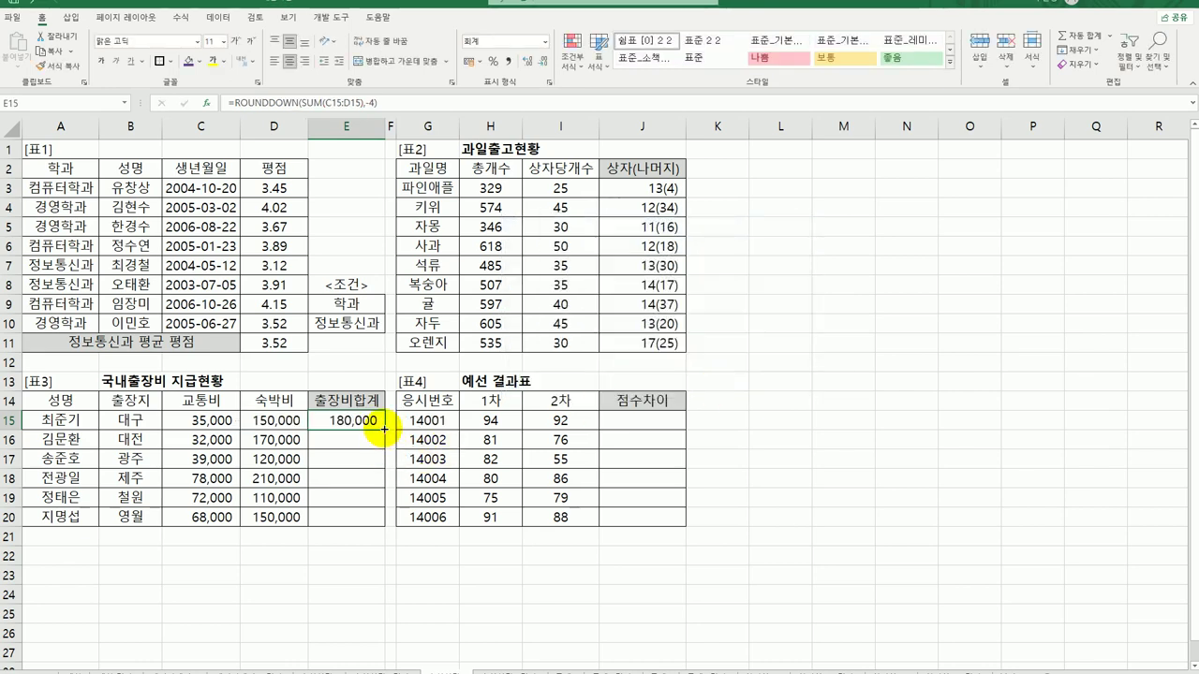
- Fill the ROUNDDOWN formula from E15 down to E20 in the 출장비합계 column
{"action": "left_click_drag", "start_coordinate": [382, 434], "coordinate": [370, 531]}
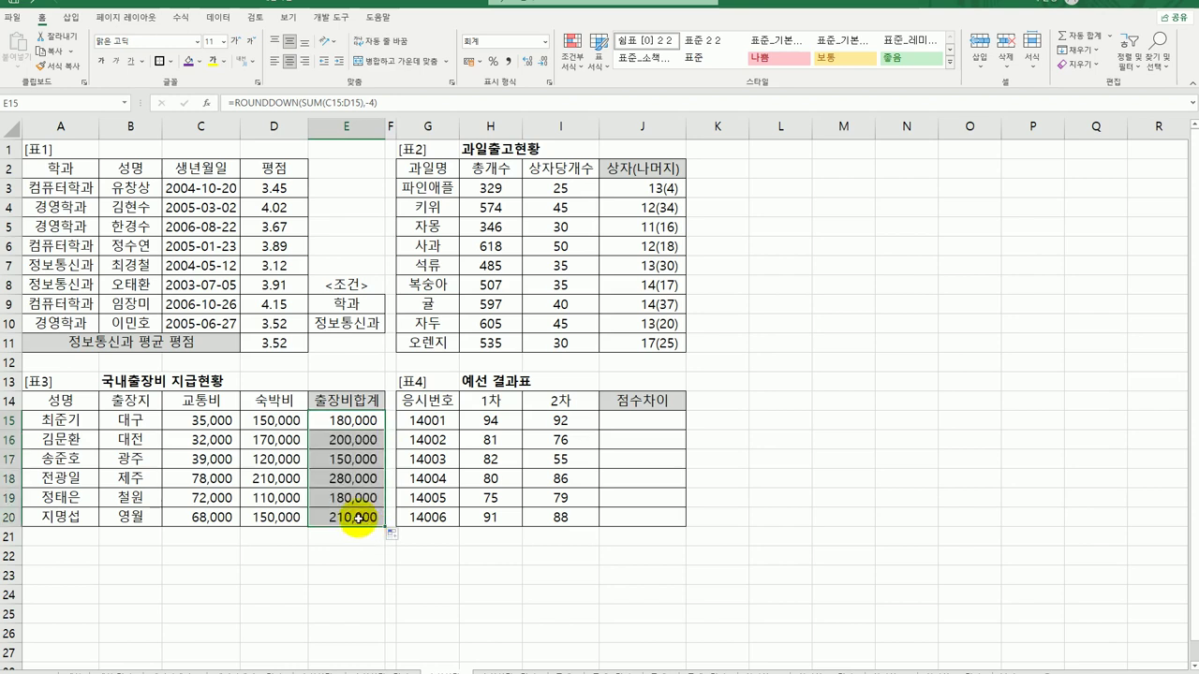
{"action": "left_click", "coordinate": [358, 517]}
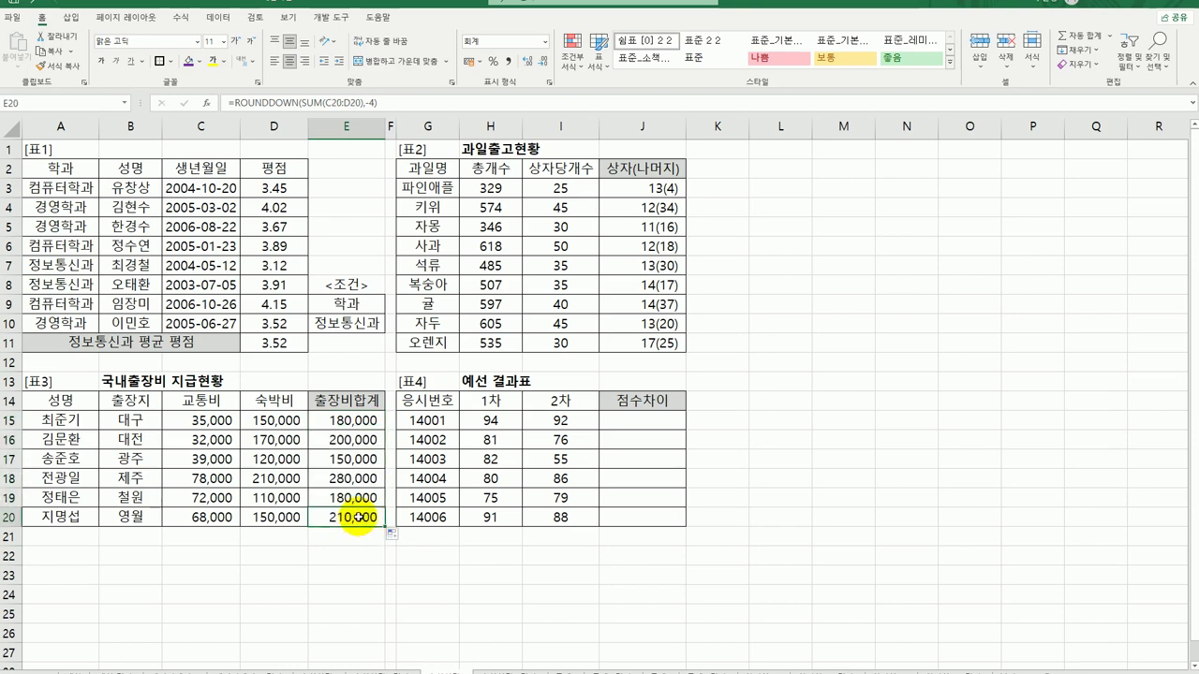
{"action": "left_click", "coordinate": [354, 420]}
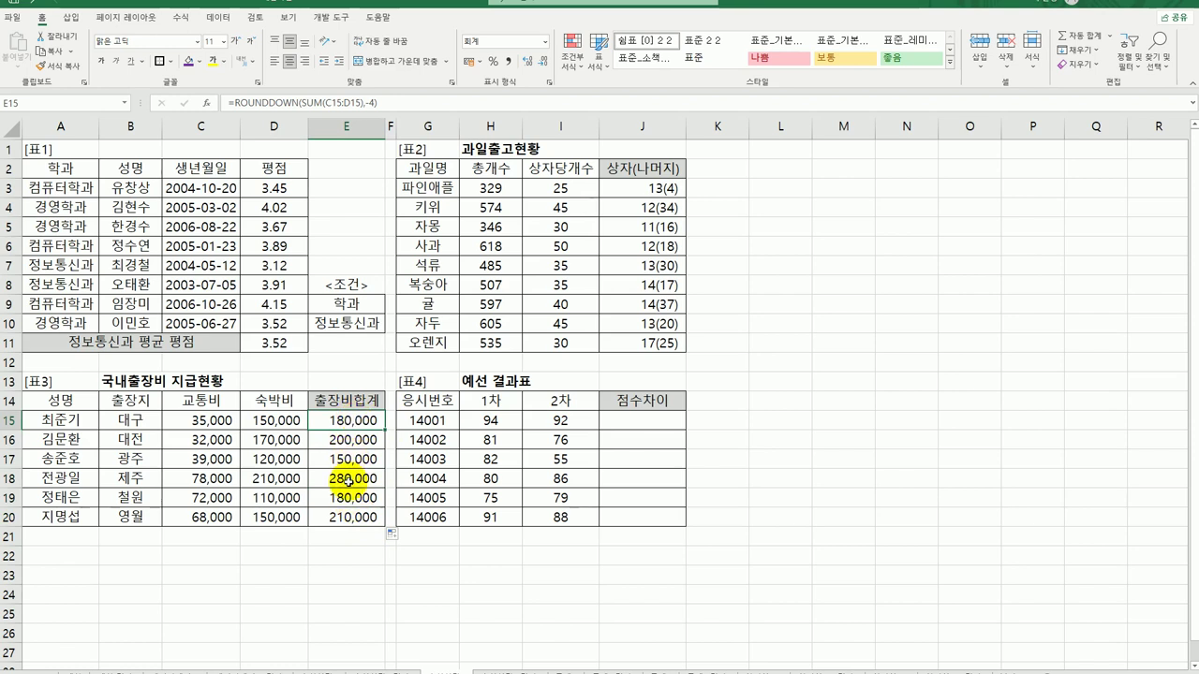
- Enter =H15-I15 in J15 to subtract 2차 from 1차, and fill it down the 점수차이 column to J20
{"action": "left_click", "coordinate": [656, 421]}
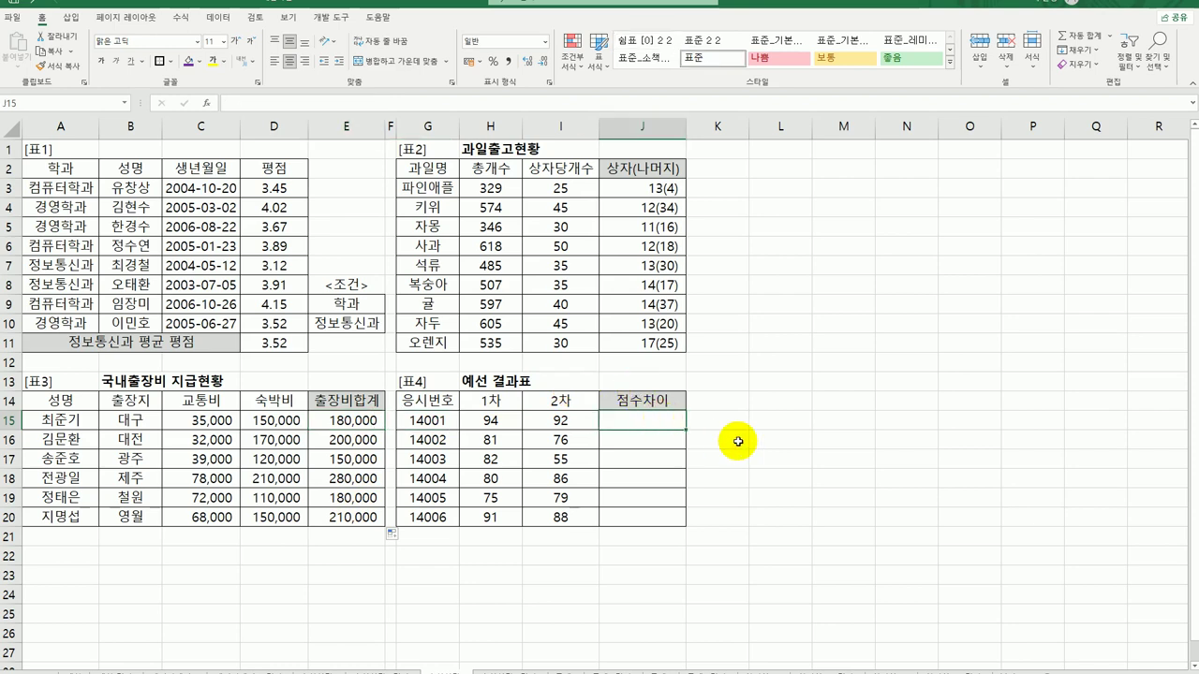
{"action": "type", "text": "="}
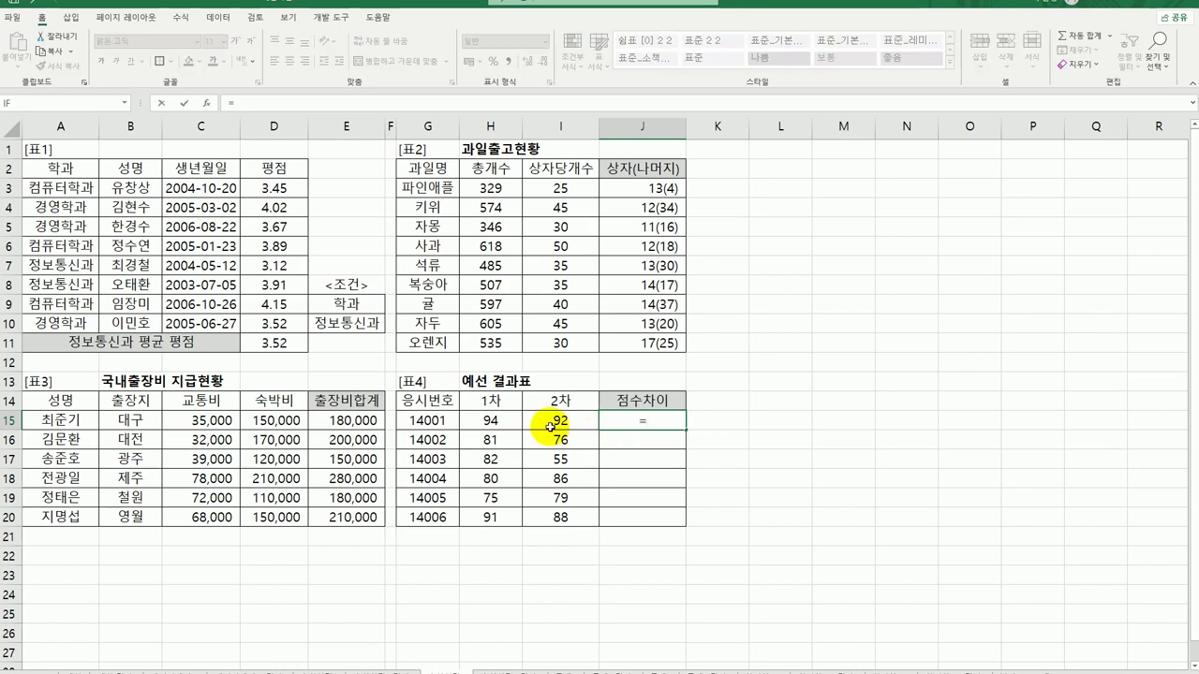
{"action": "left_click", "coordinate": [494, 420]}
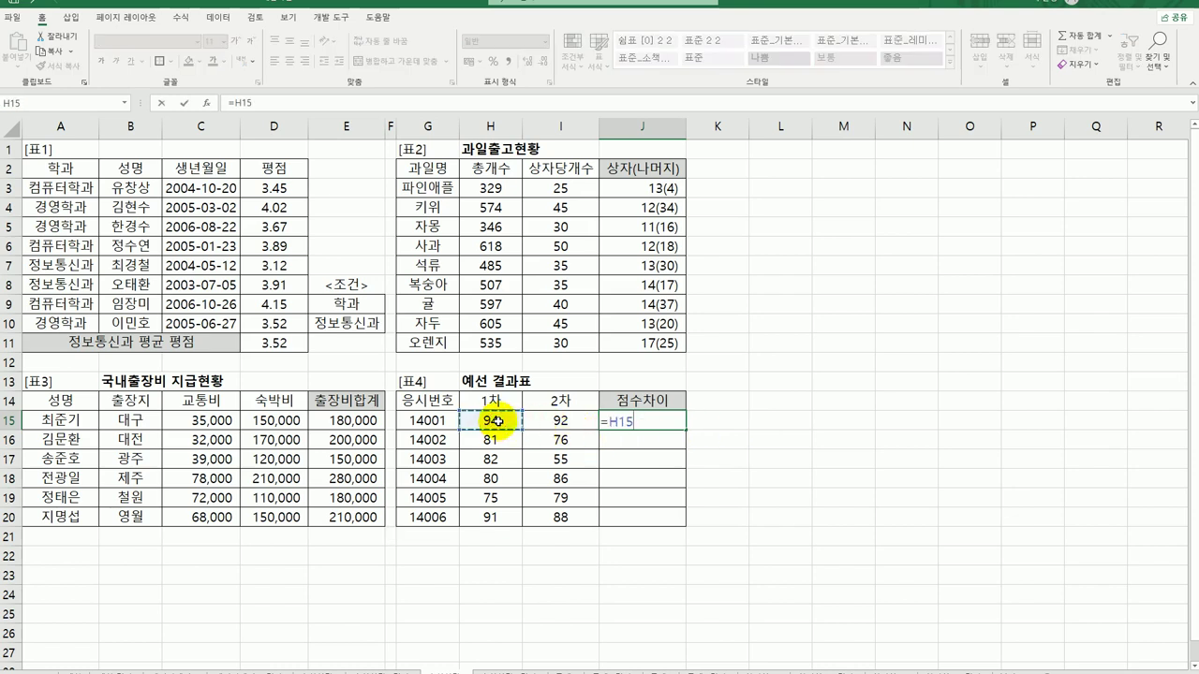
{"action": "type", "text": "-"}
{"action": "left_click", "coordinate": [561, 421]}
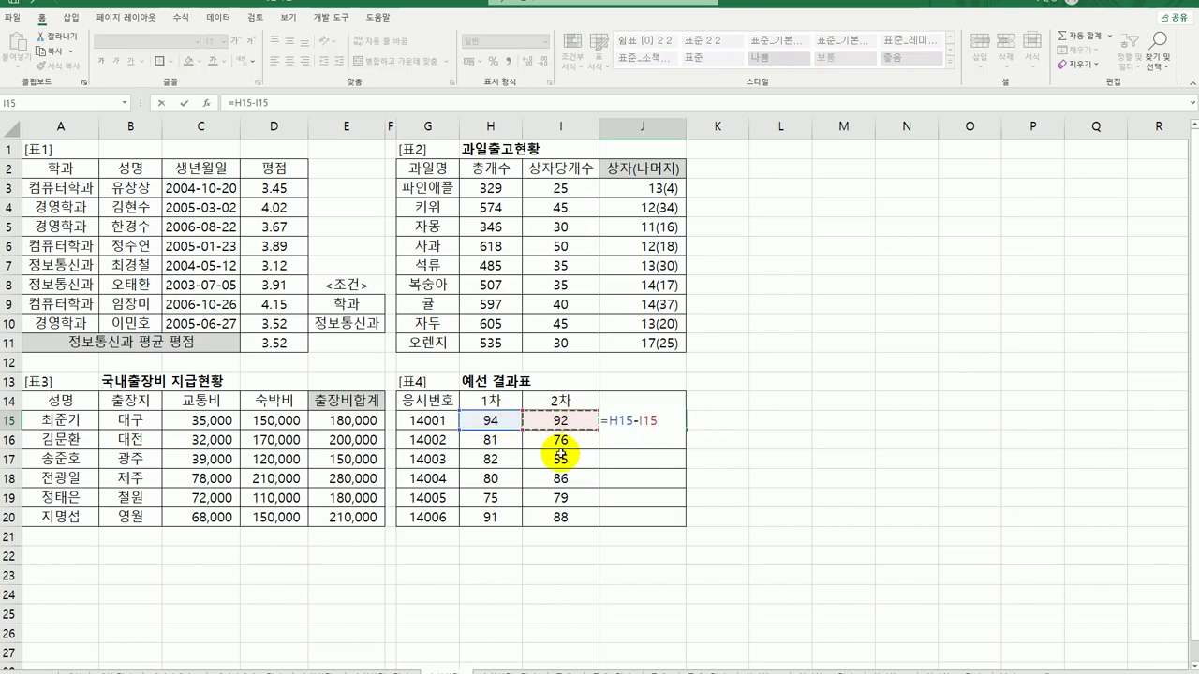
{"action": "key", "text": "Return"}
{"action": "left_click", "coordinate": [655, 420]}
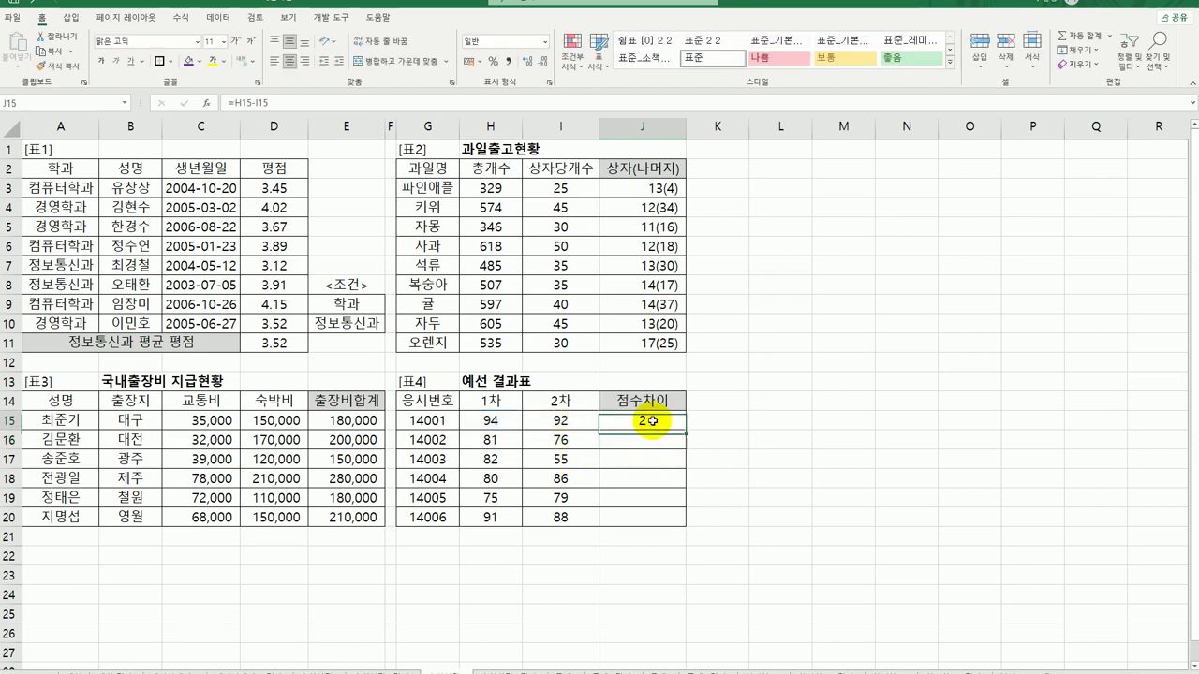
{"action": "left_click_drag", "start_coordinate": [687, 431], "coordinate": [683, 527]}
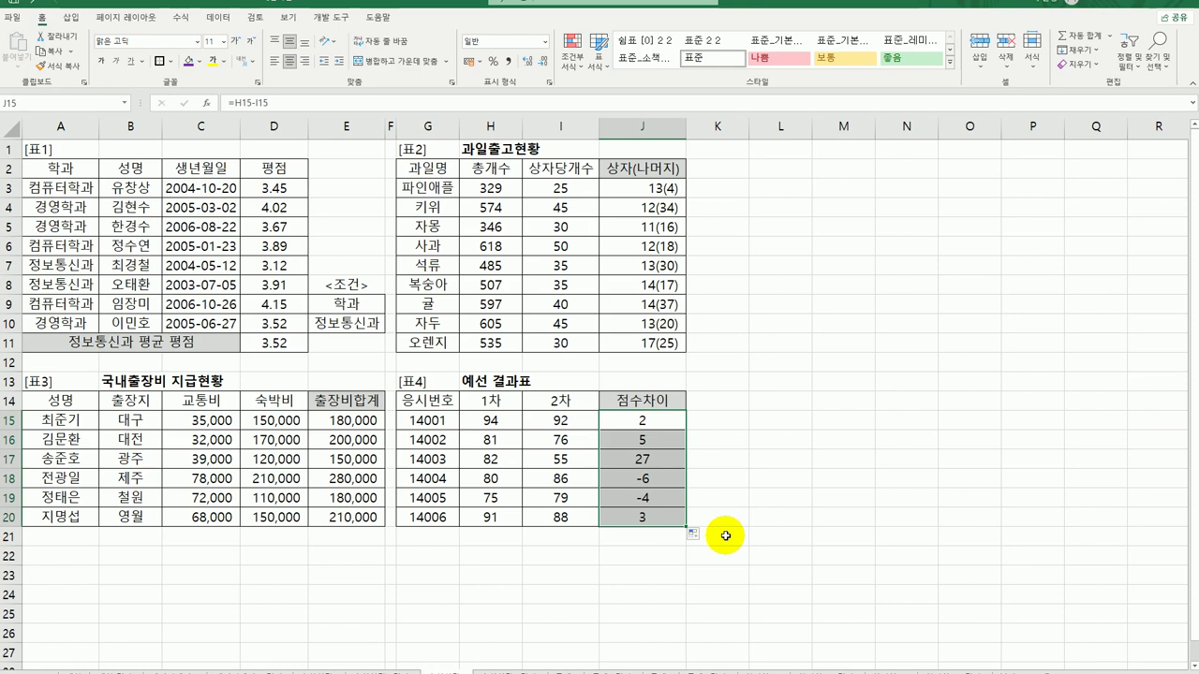
- Wrap the subtraction in J15 in an ABS function so the formula reads =ABS(H15-I15)
{"action": "left_click", "coordinate": [643, 424]}
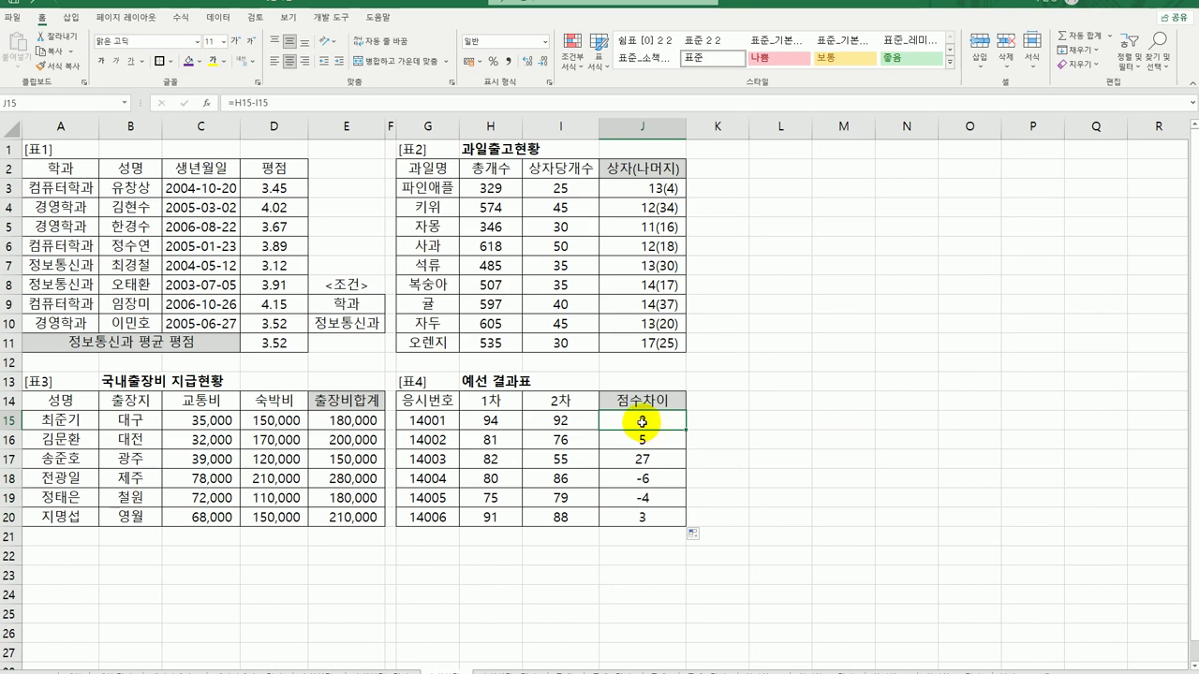
{"action": "double_click", "coordinate": [643, 422]}
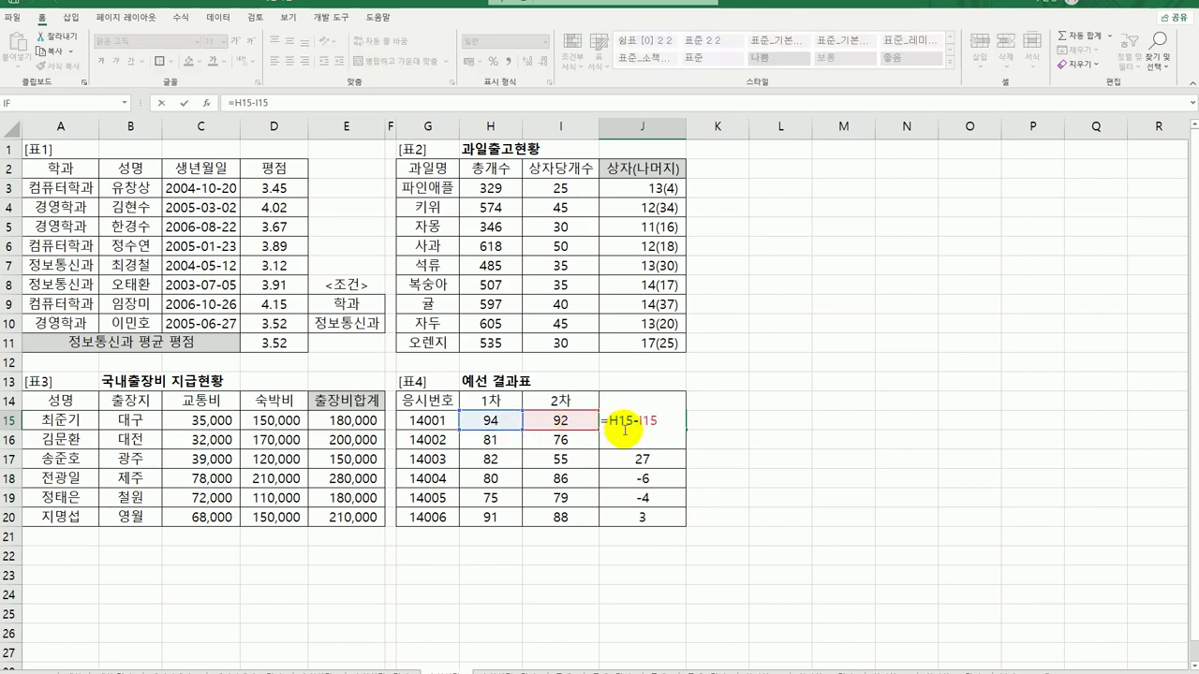
{"action": "left_click", "coordinate": [606, 421]}
{"action": "type", "text": "ab"}
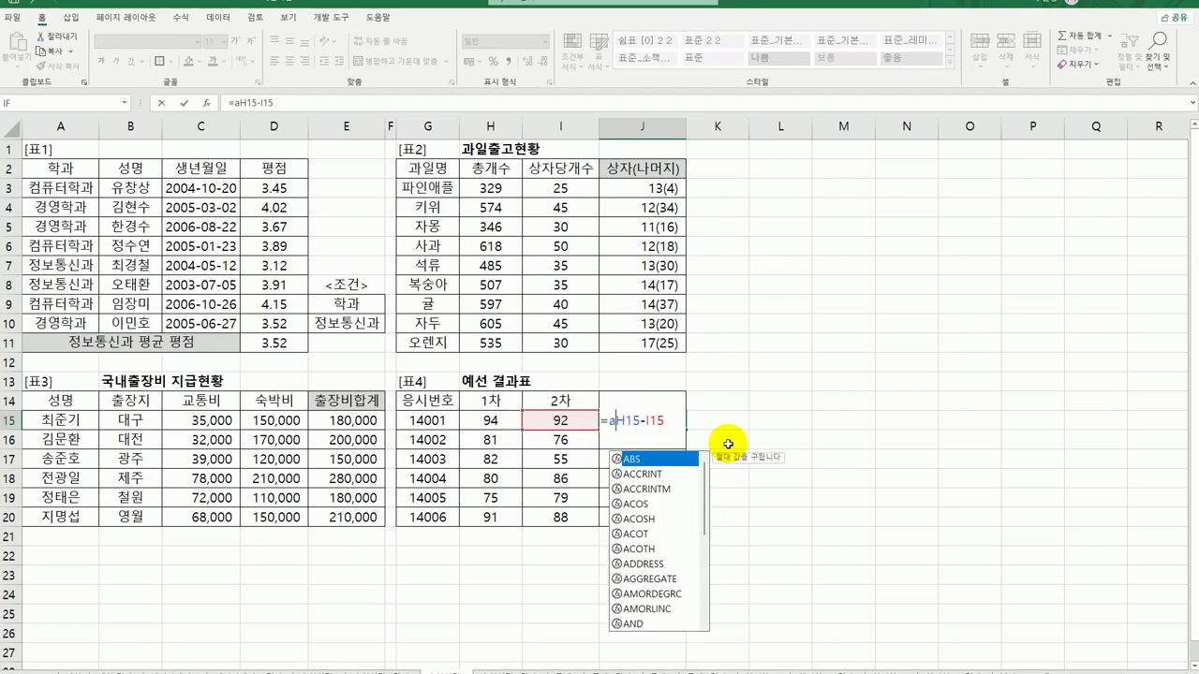
{"action": "type", "text": "s"}
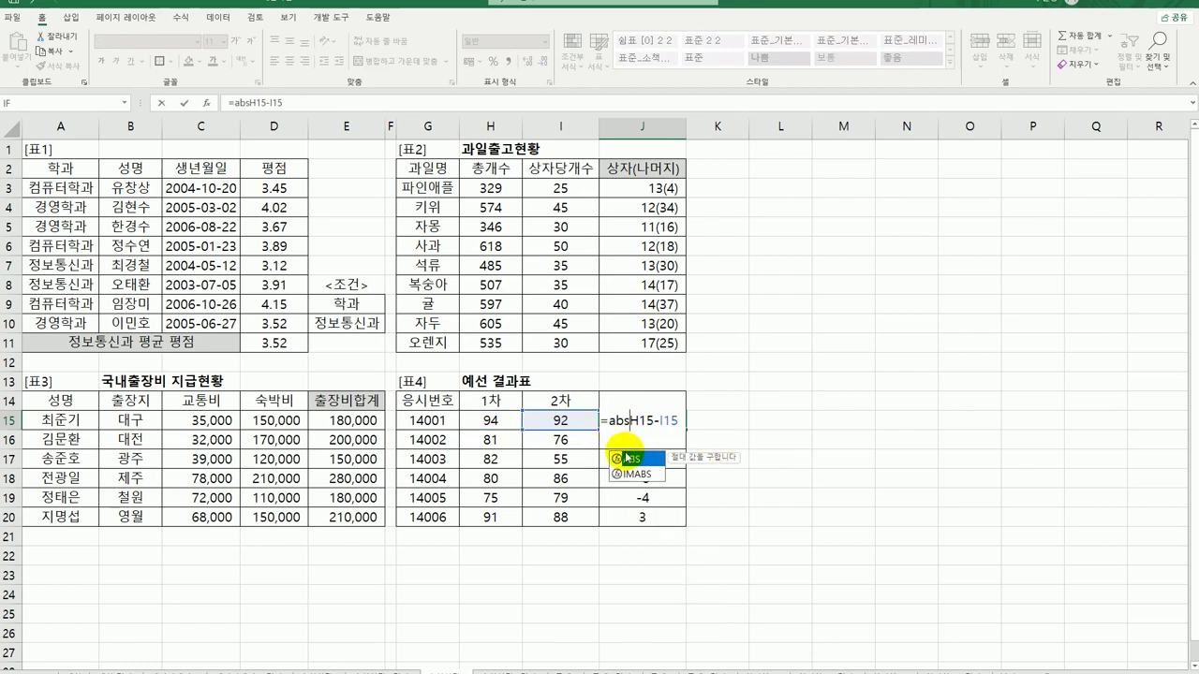
{"action": "double_click", "coordinate": [633, 461]}
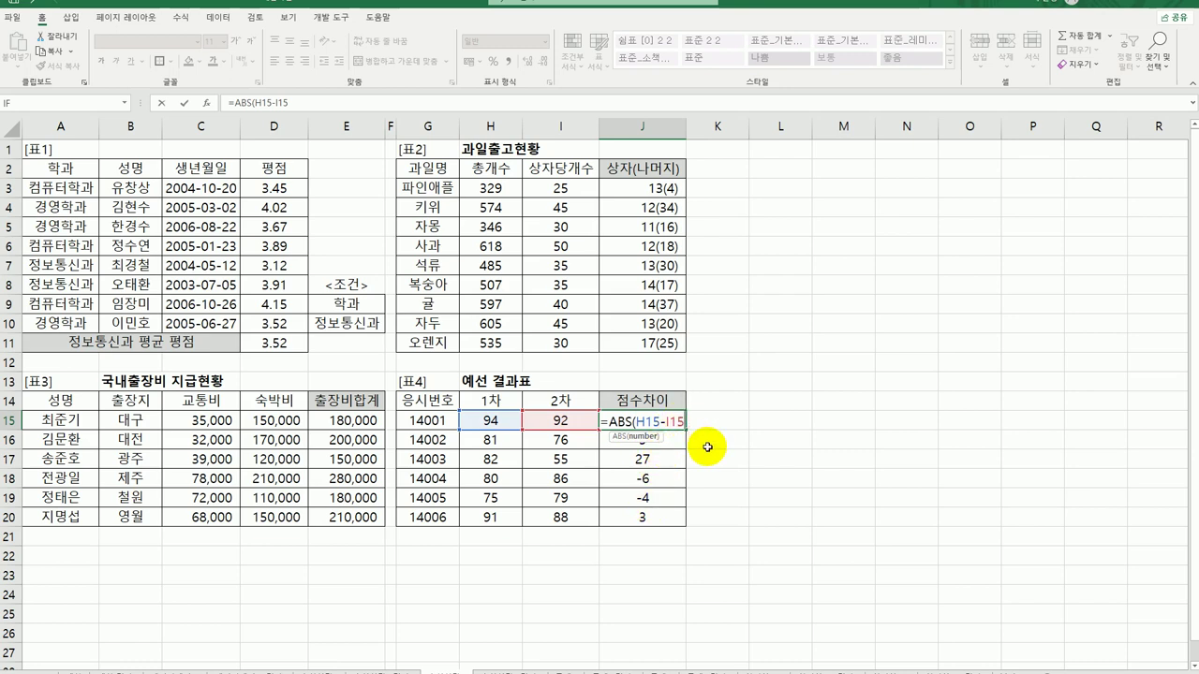
{"action": "type", "text": ")"}
{"action": "key", "text": "Return"}
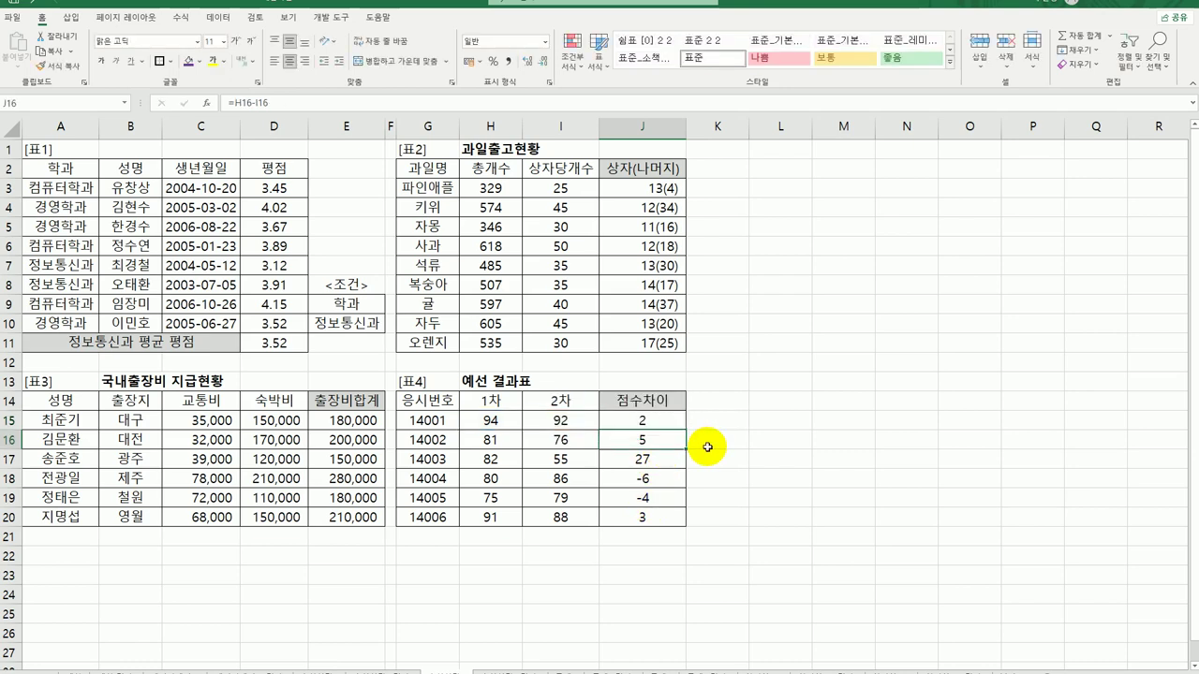
- Fill the ABS formula from J15 down to J20 in the 점수차이 column of 표4
{"action": "left_click", "coordinate": [667, 421]}
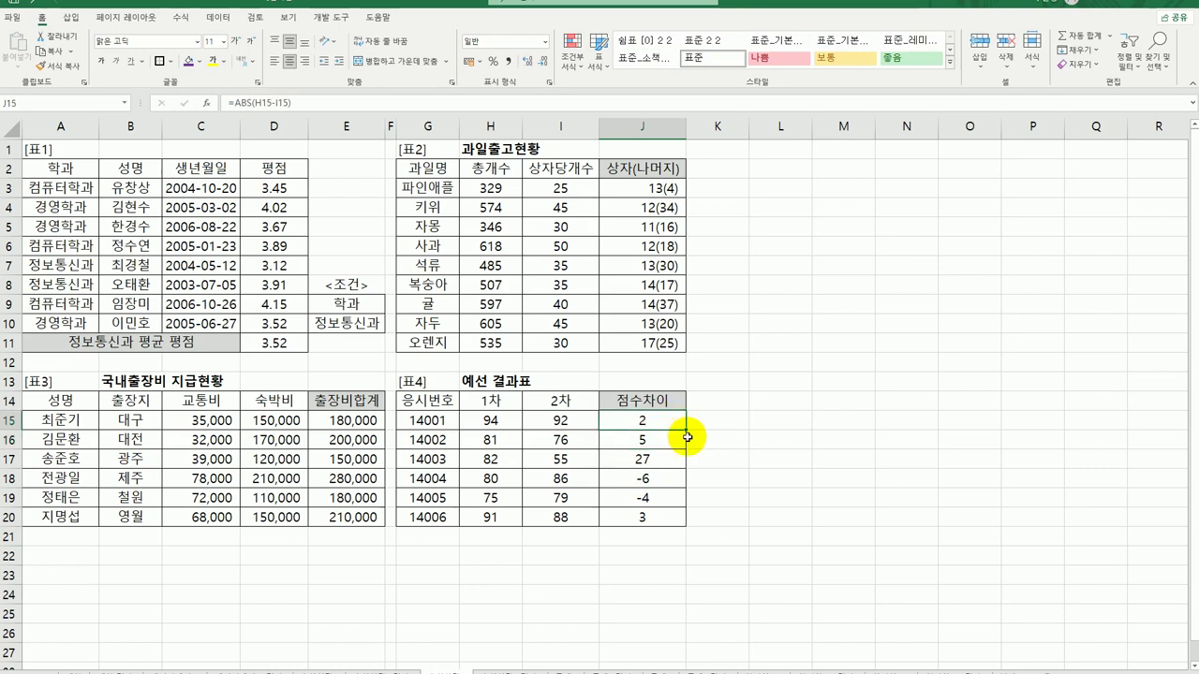
{"action": "left_click_drag", "start_coordinate": [687, 428], "coordinate": [689, 520]}
{"action": "left_click", "coordinate": [779, 517]}
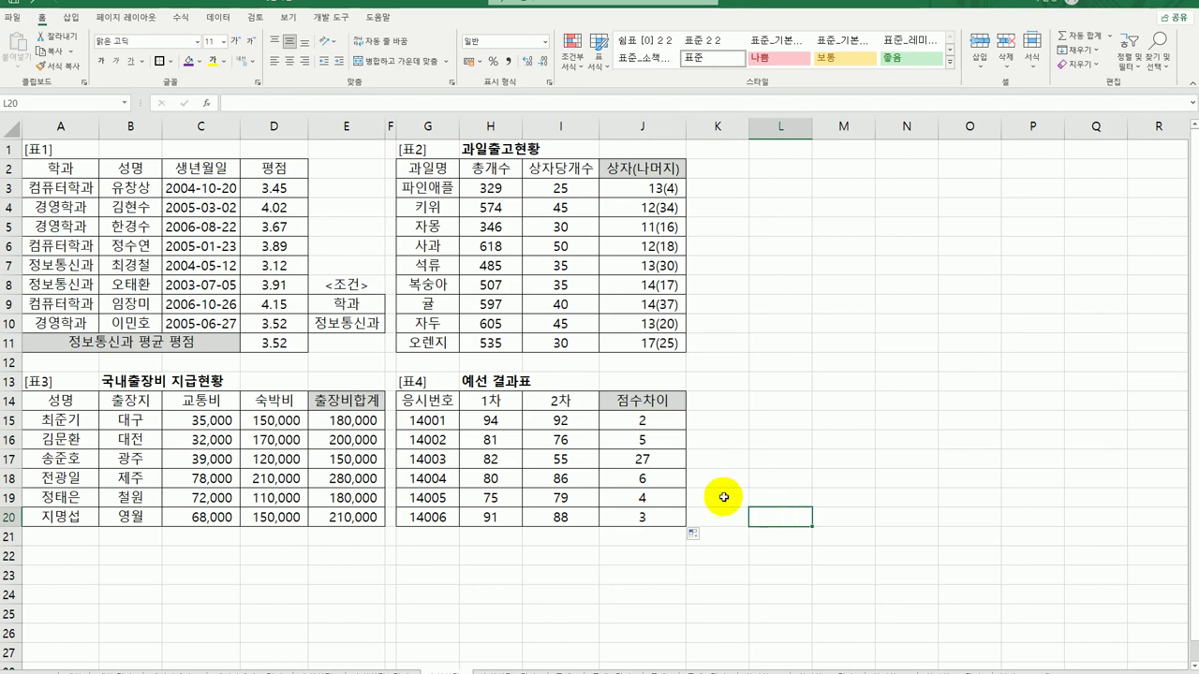
{"action": "left_click", "coordinate": [664, 422]}
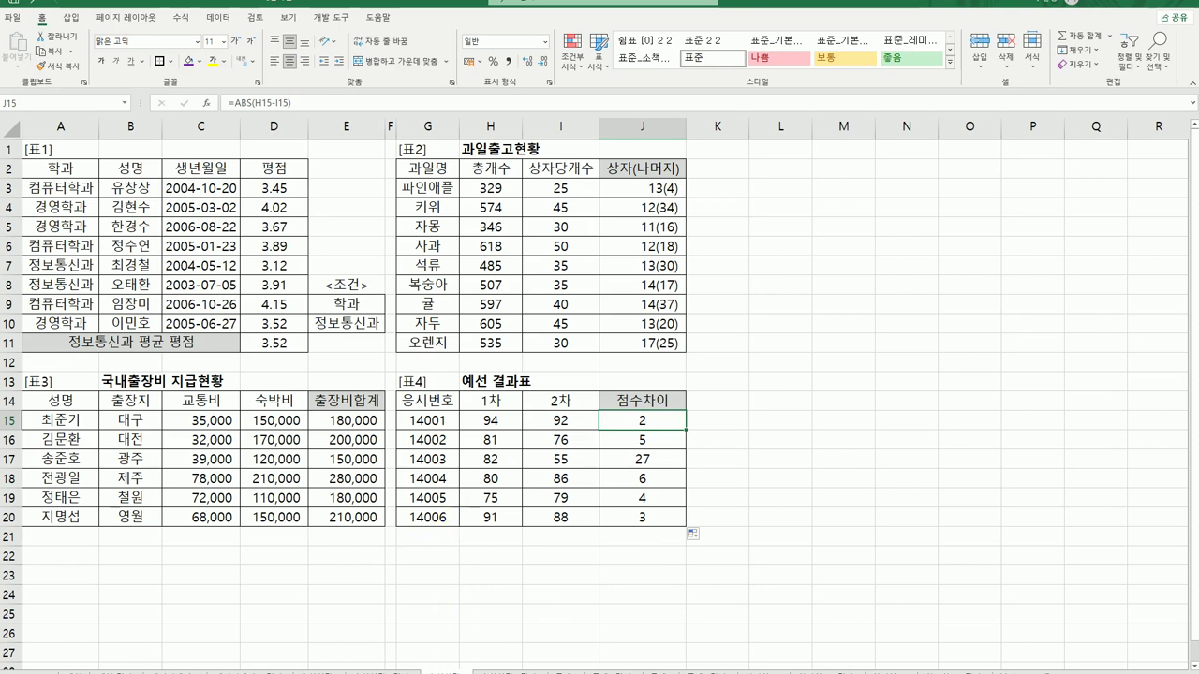
- Switch to the adjacent worksheet to compare its completed tables with the practice sheet
{"action": "left_click", "coordinate": [491, 667]}
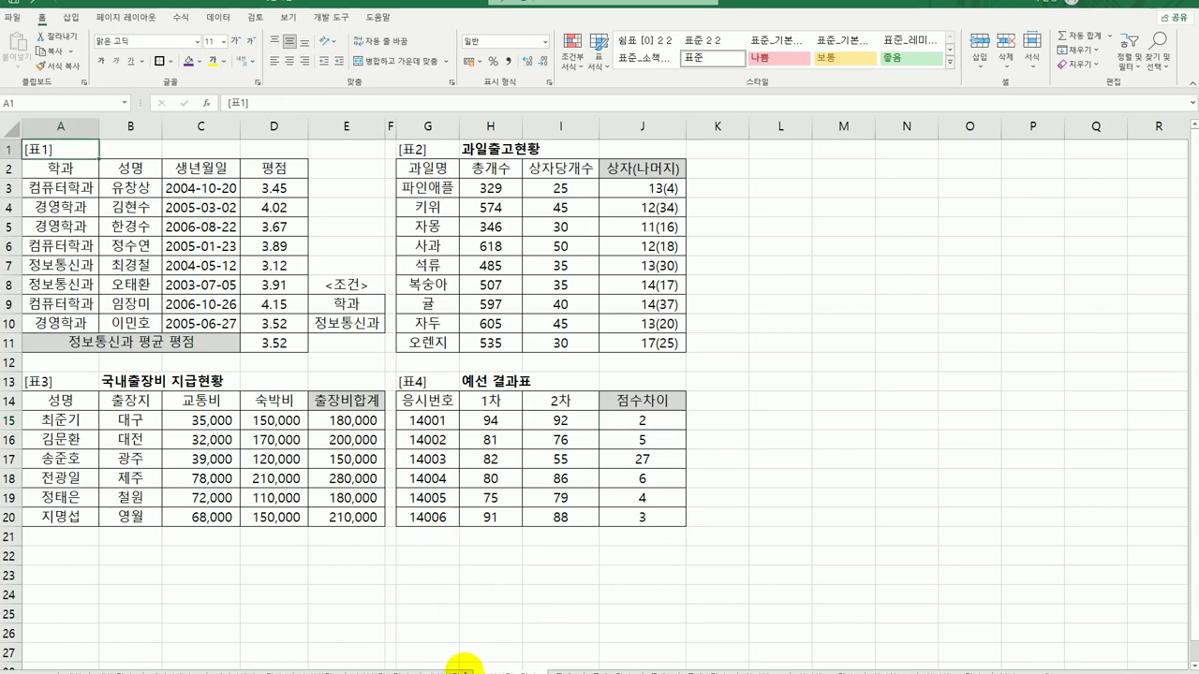
{"action": "left_click", "coordinate": [457, 667]}
{"action": "left_click", "coordinate": [492, 667]}
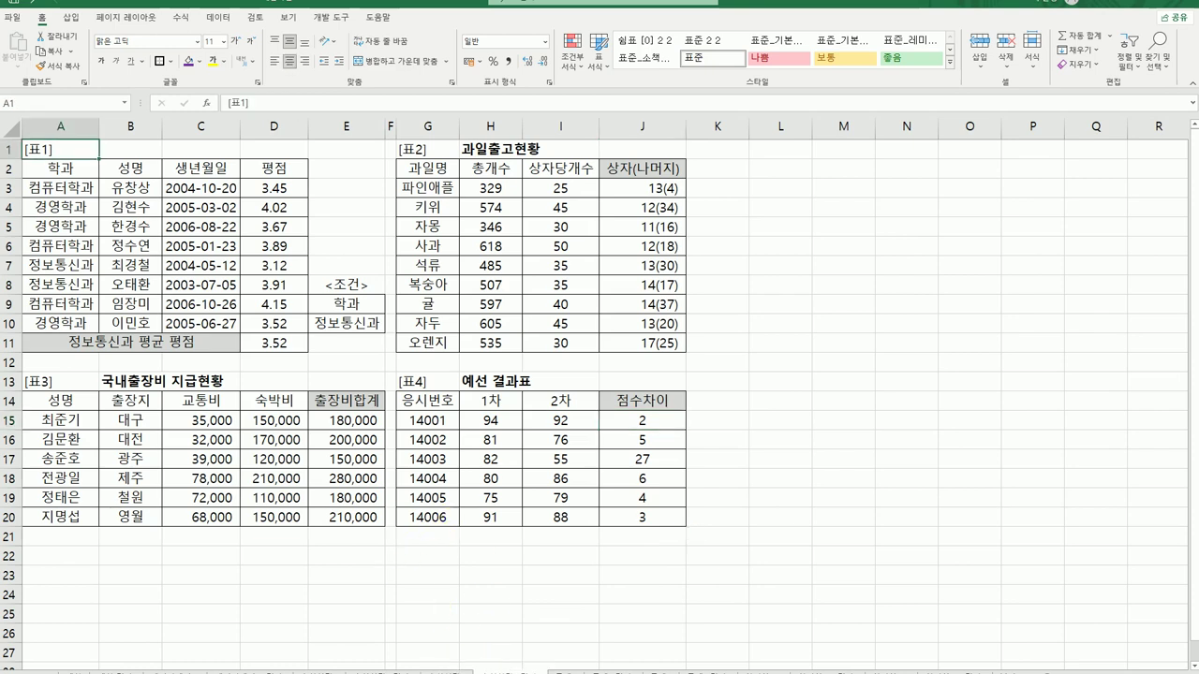
{"action": "left_click", "coordinate": [740, 614]}
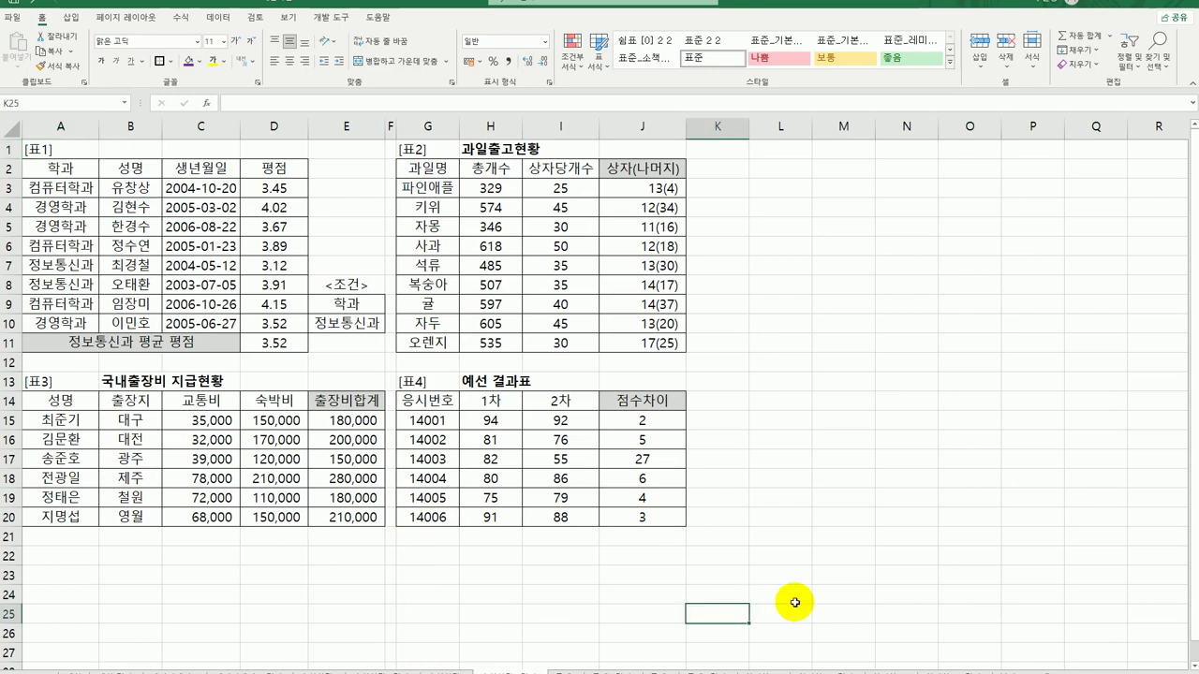